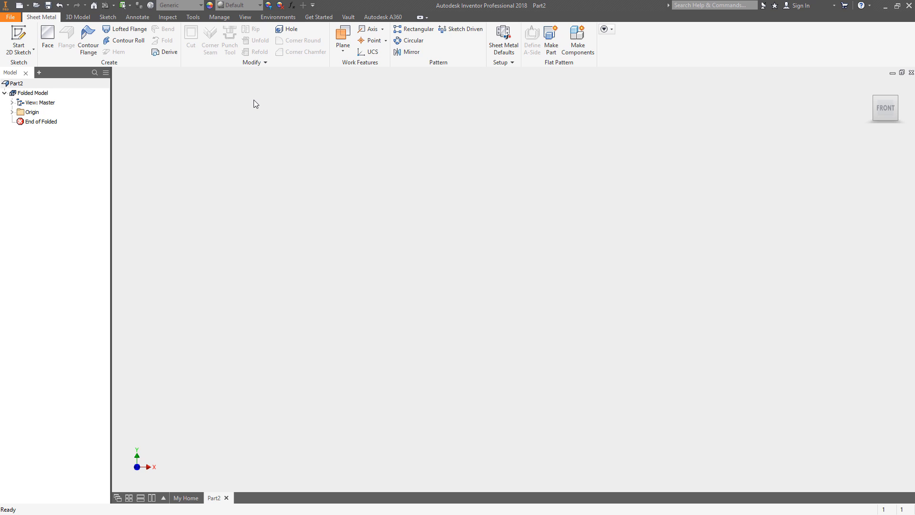
click(75, 18)
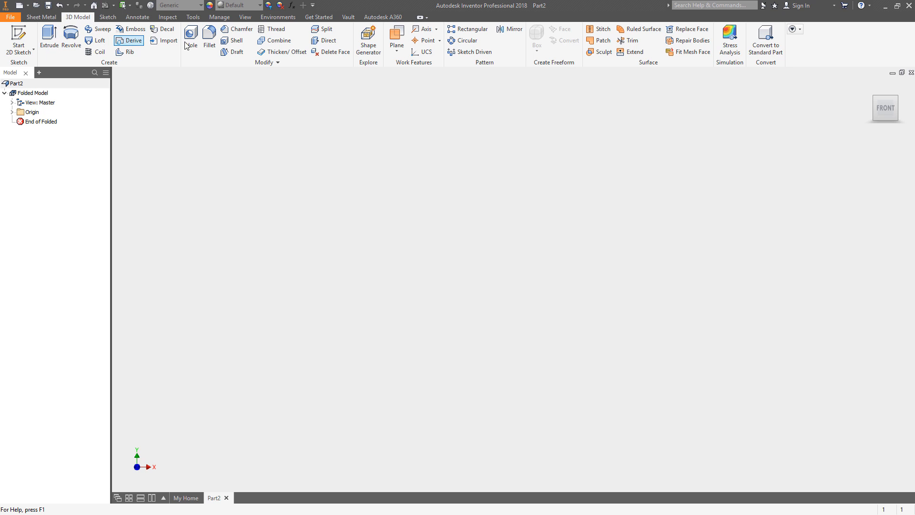
click(37, 17)
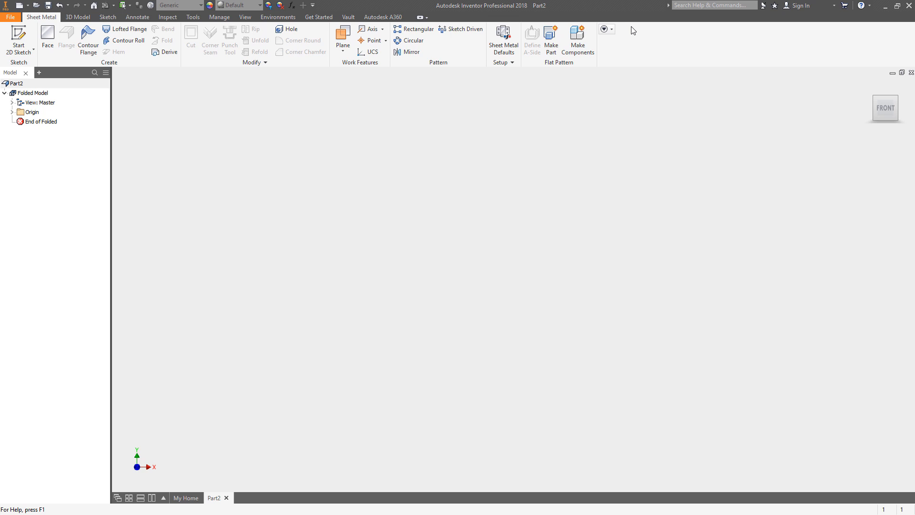
Open the Default_mm sheet metal rule for editing from the sheet metal defaults and set its material to Steel, Mild
click(503, 40)
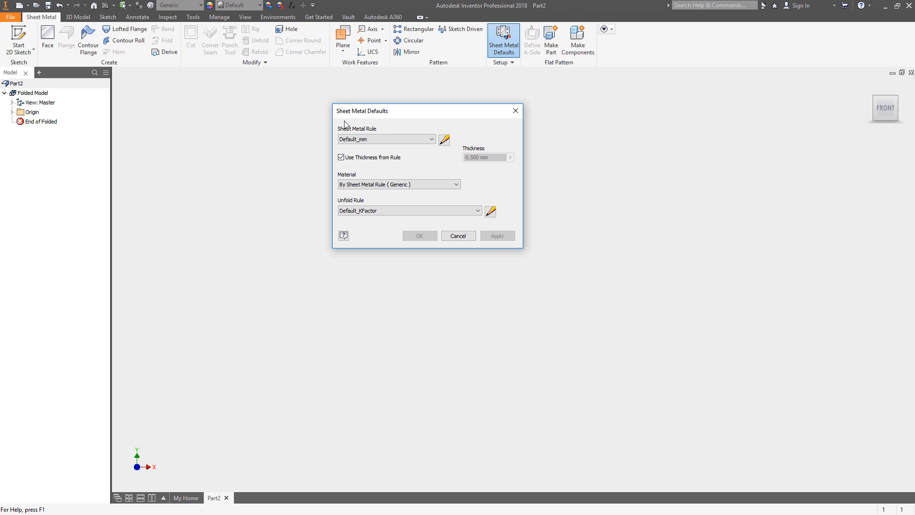
click(444, 141)
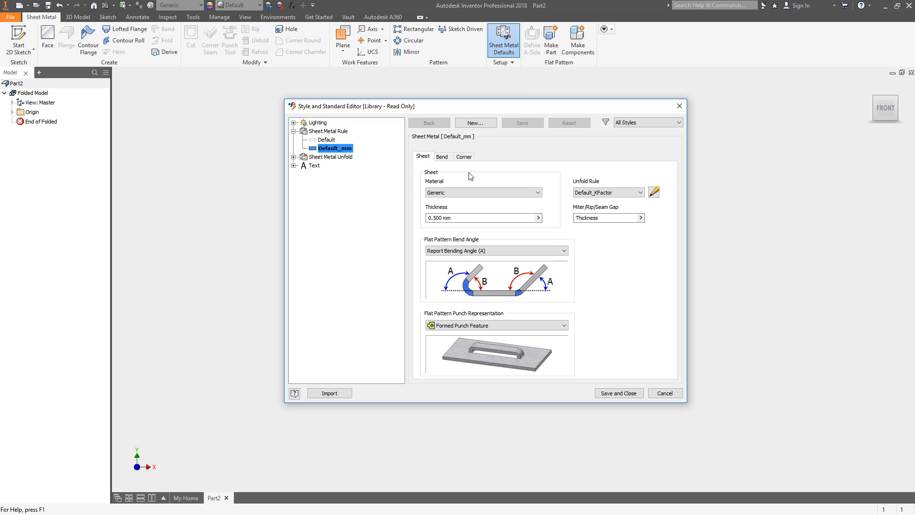
click(439, 193)
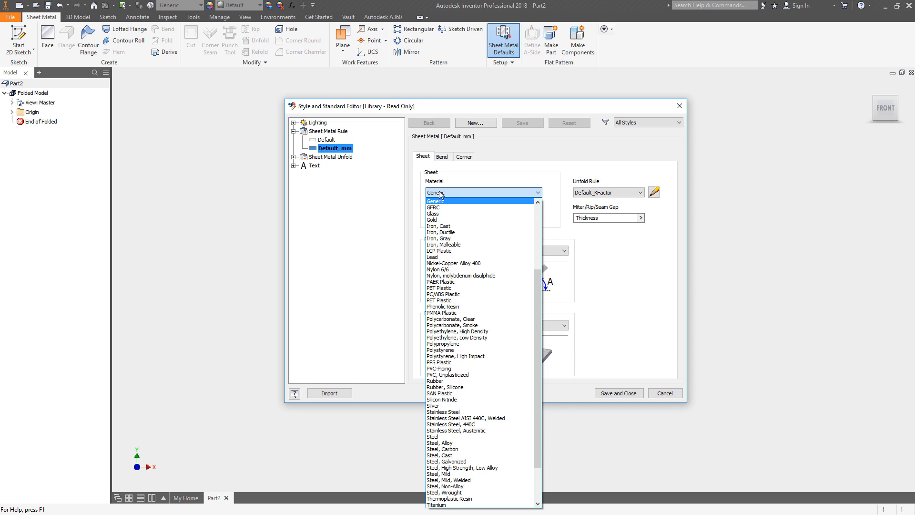
click(411, 188)
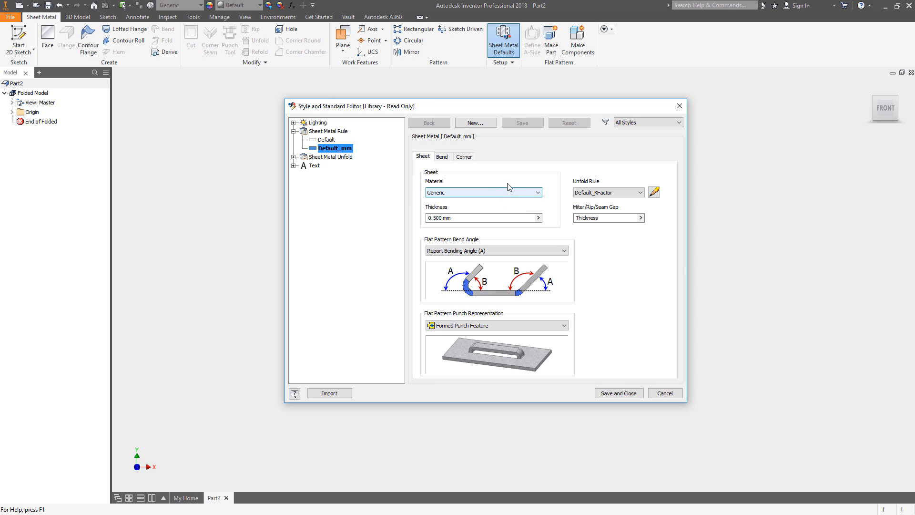
click(446, 193)
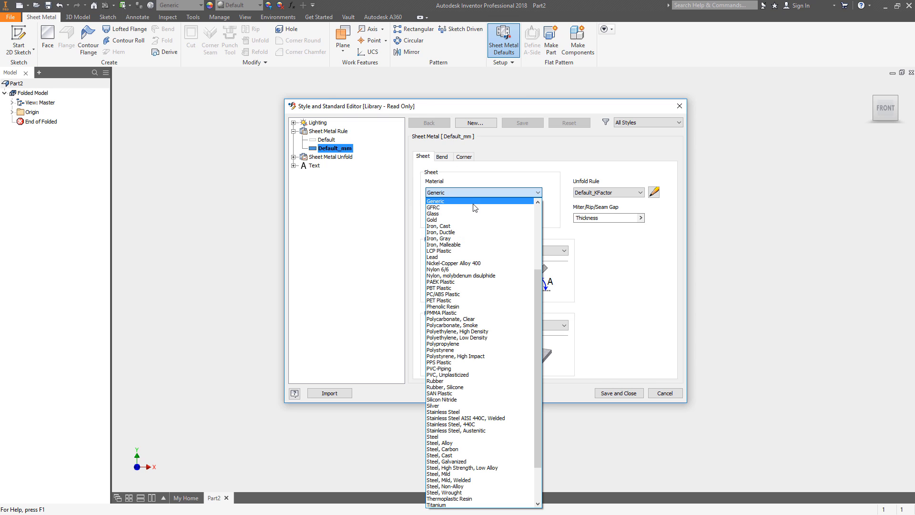
click(444, 474)
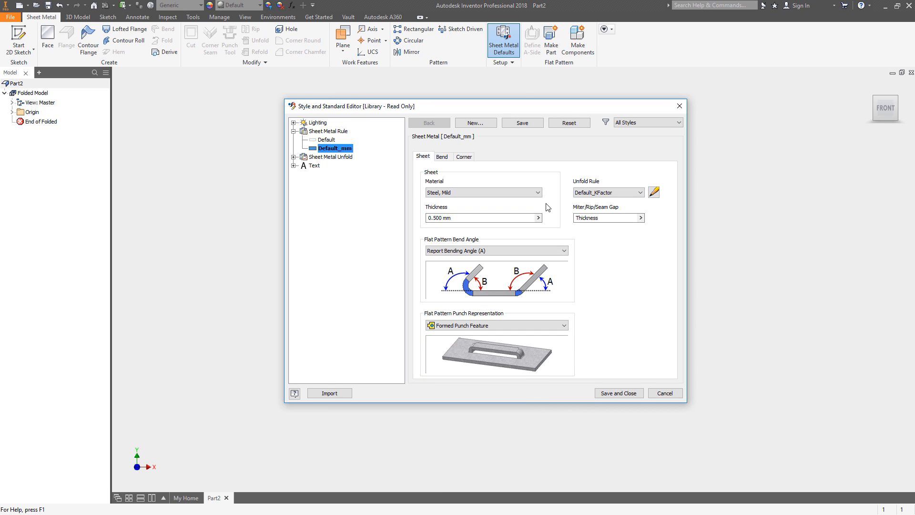
Set the sheet thickness of the Default_mm rule to 1
click(457, 218)
double_click(449, 217)
text(1)
Open the Default_KFactor unfold rule for editing, saving the edits made to the sheet metal rule
mouse_move(586, 217)
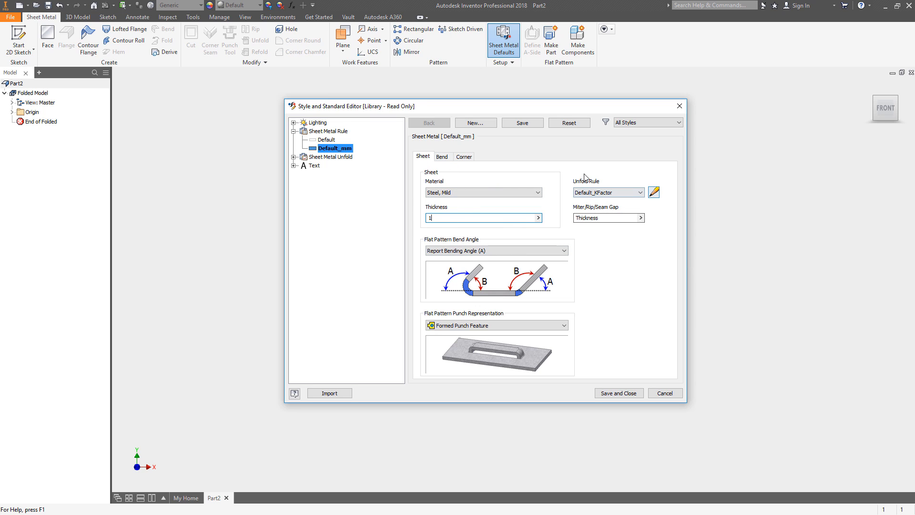
click(653, 192)
click(450, 278)
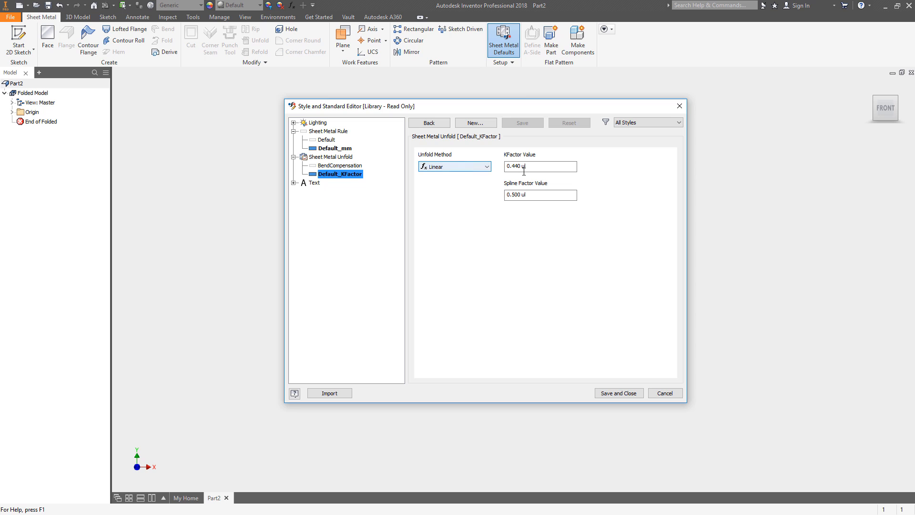
Try the Bend Table and Custom Equation unfold methods for Default_KFactor and restore the Linear method
click(488, 167)
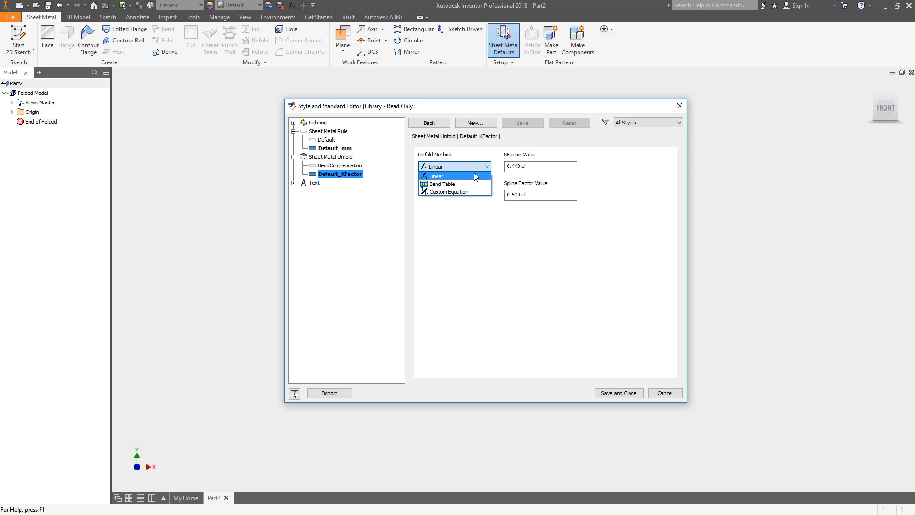
click(449, 184)
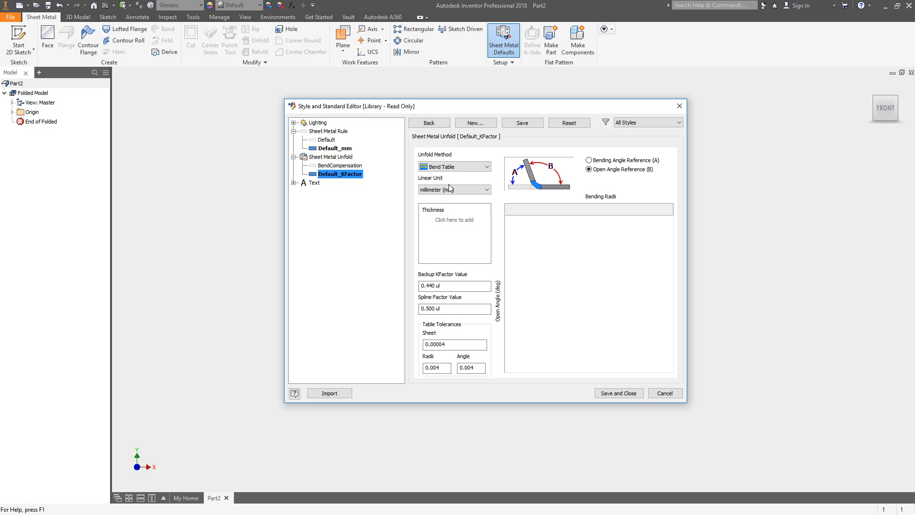
click(470, 167)
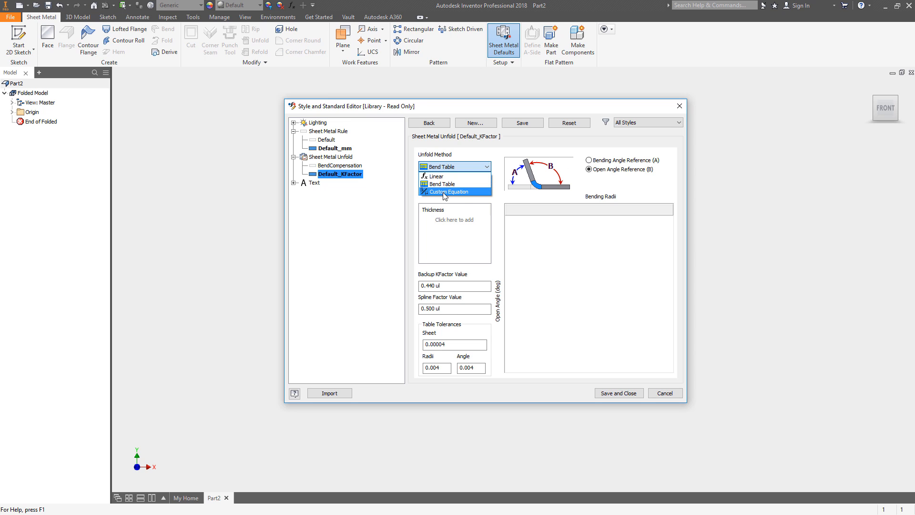
click(461, 192)
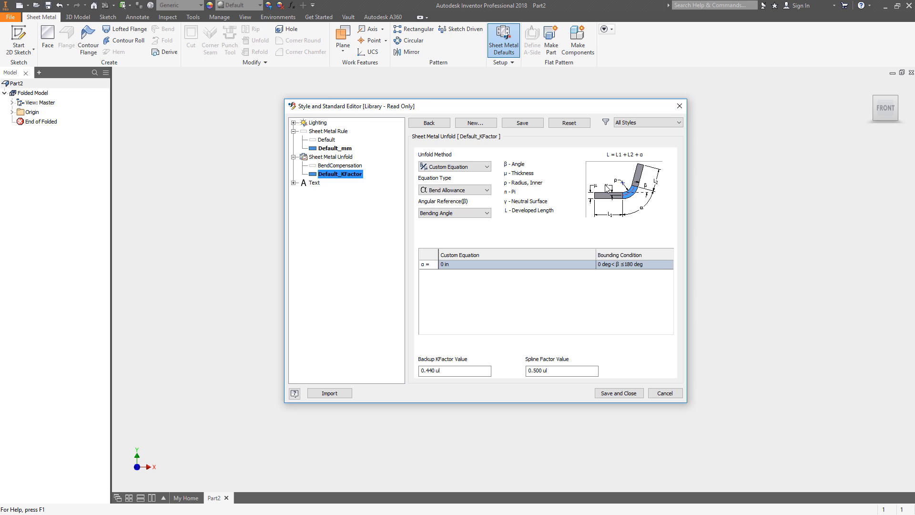
click(461, 166)
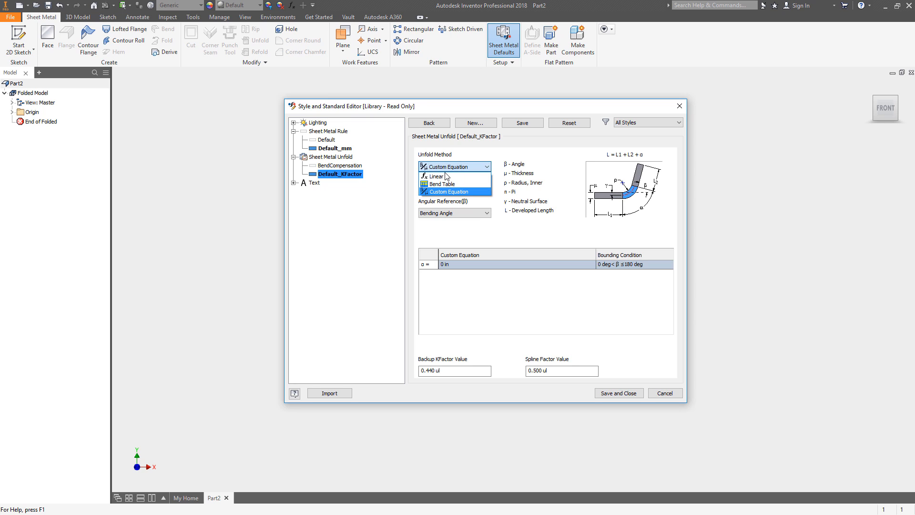
click(441, 177)
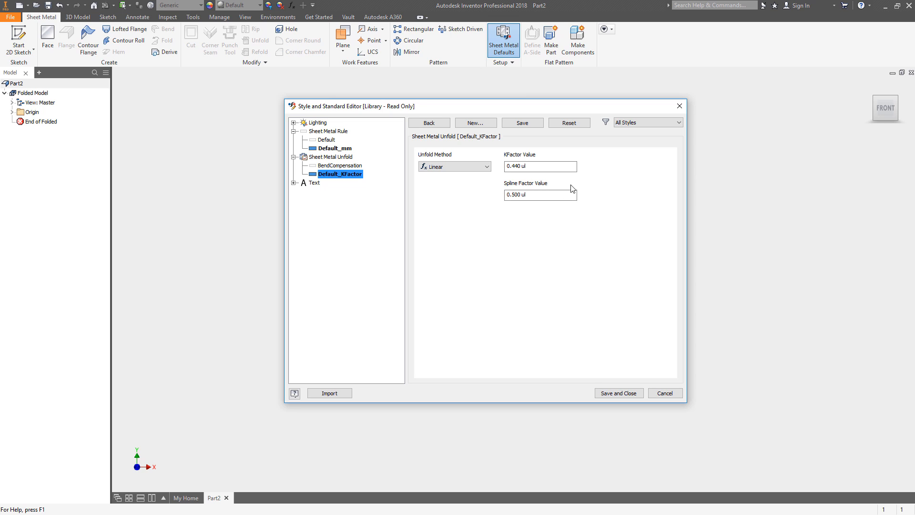
click(457, 166)
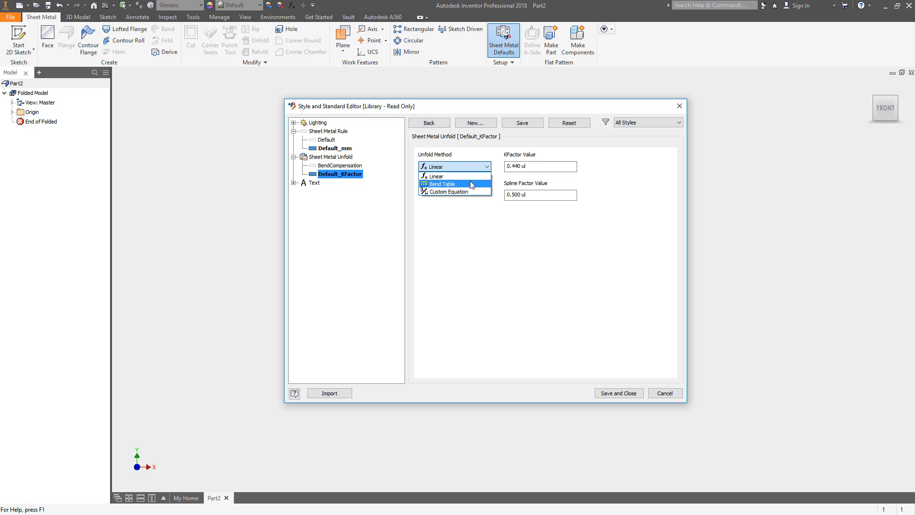
click(436, 176)
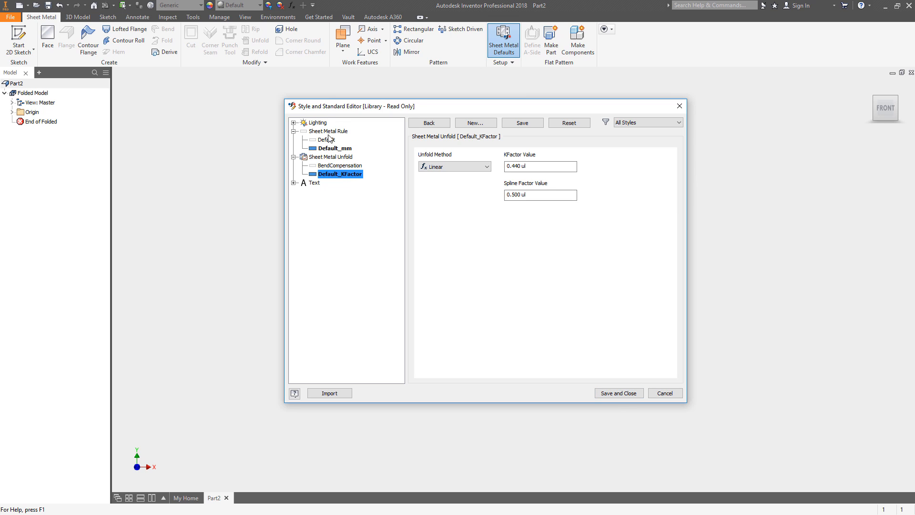
Save the unfold rule edits and return to the Default_mm sheet metal rule to show its bend settings
click(336, 149)
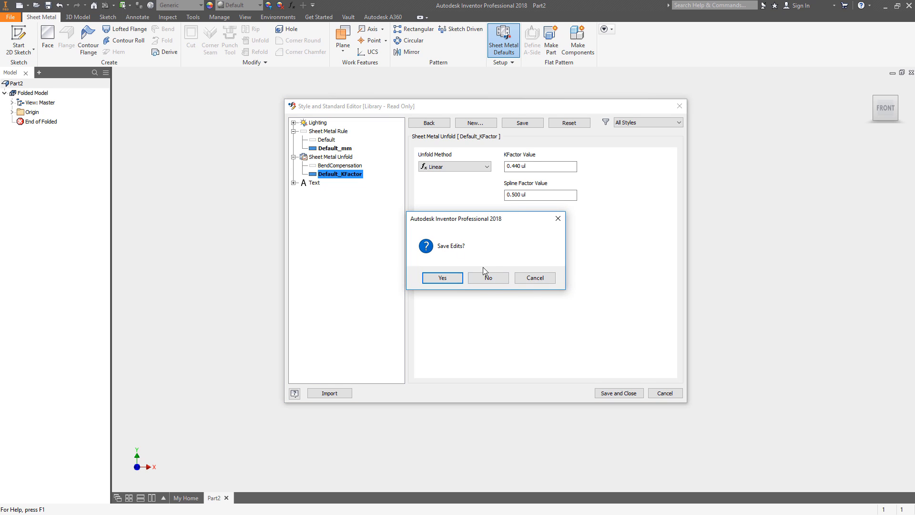
click(442, 277)
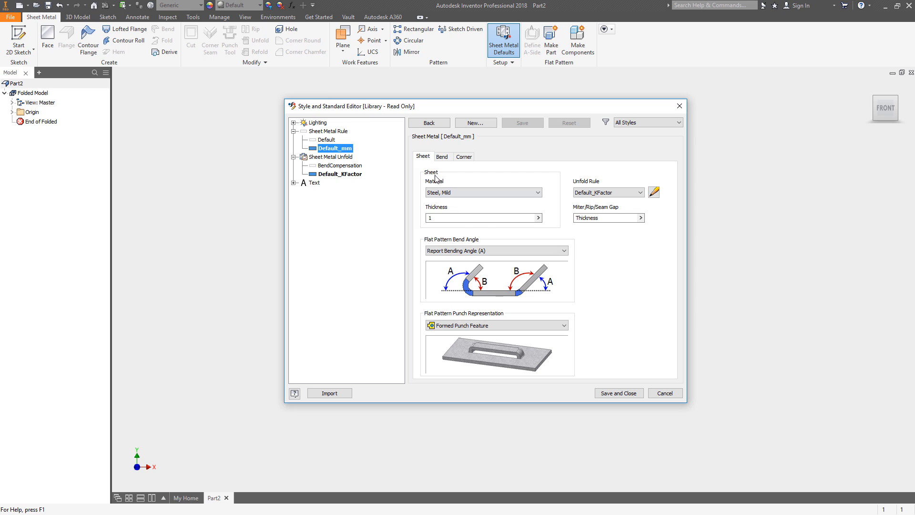
click(442, 156)
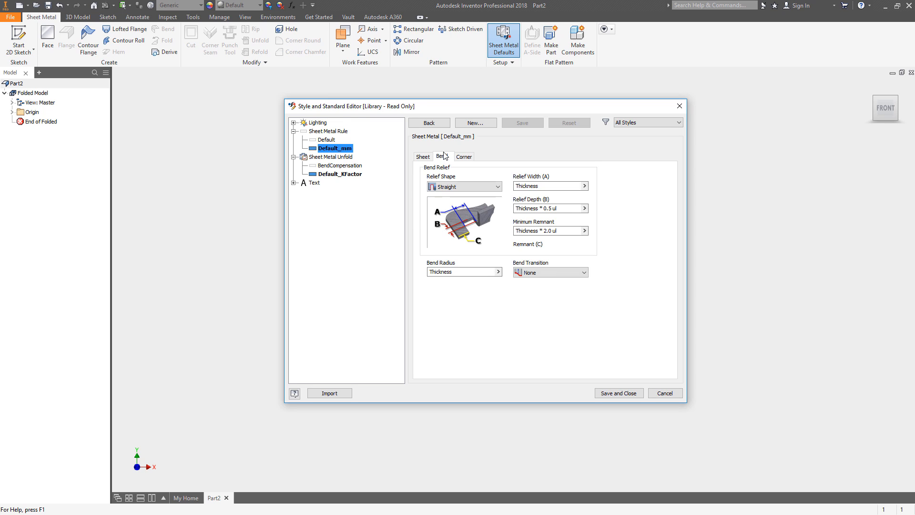
Try the Round and Tear shapes for the bend relief and restore the Straight shape
click(474, 188)
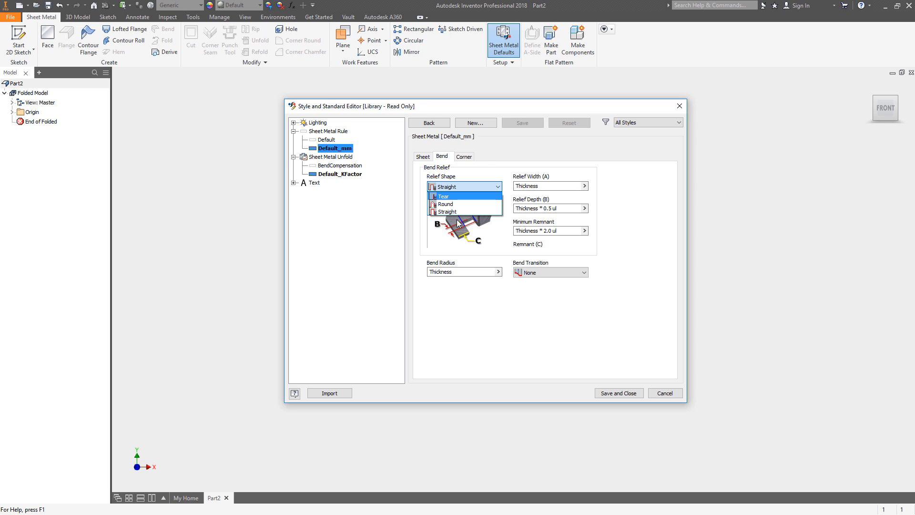
click(445, 204)
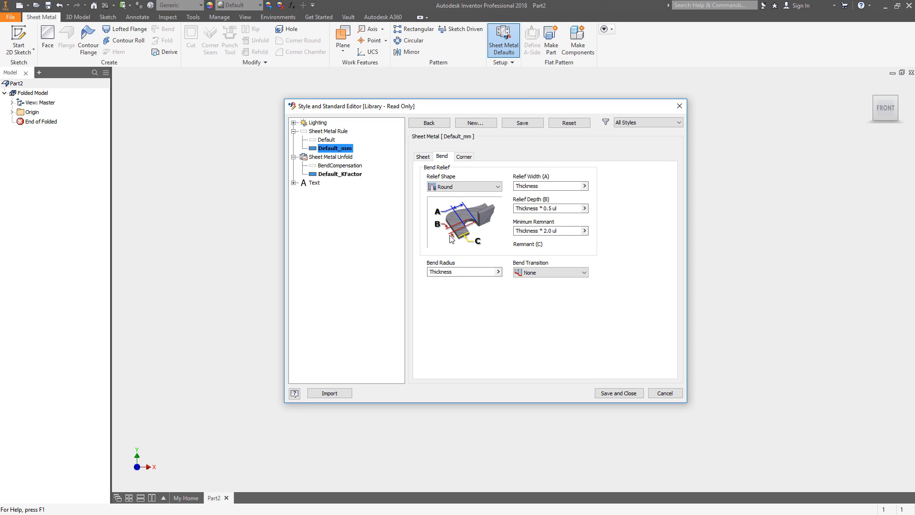
click(461, 189)
click(450, 197)
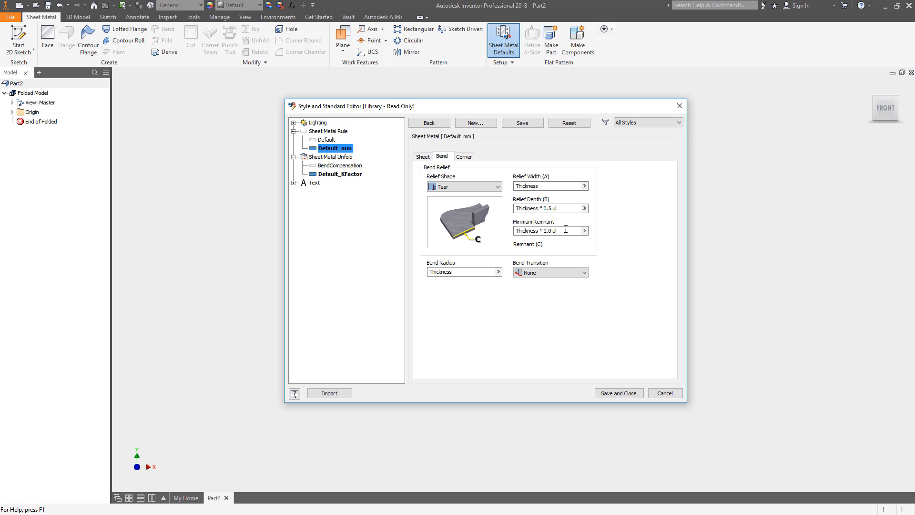
mouse_move(518, 211)
click(450, 187)
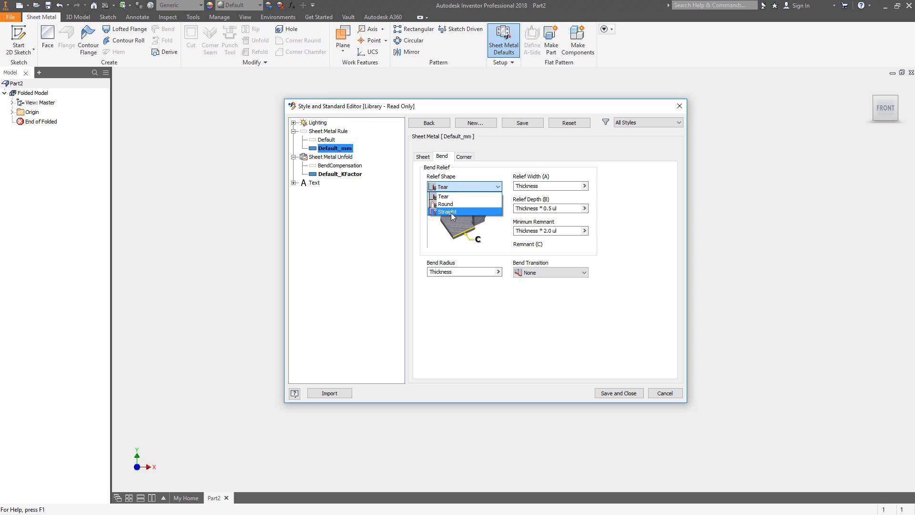
click(452, 212)
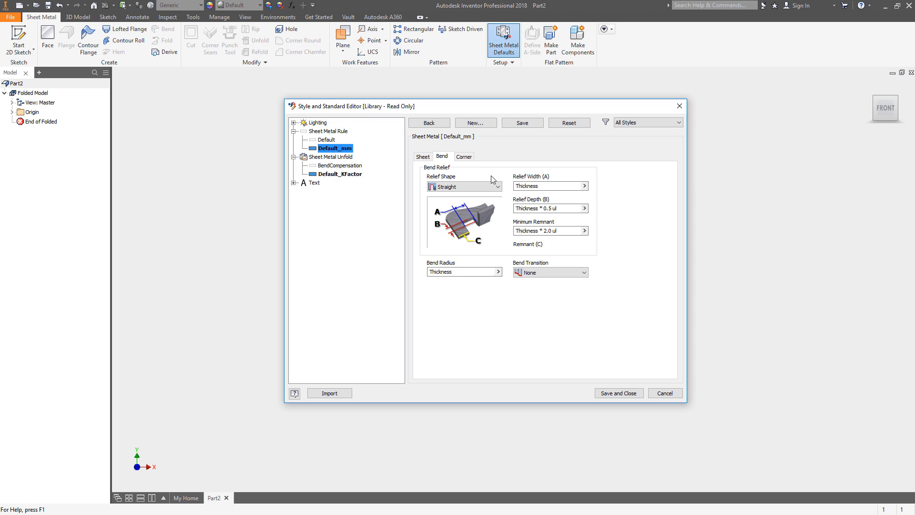
Try the Tear, Arc Weld, Linear Weld and Square corner reliefs for two-bend intersections and restore Trim to Bend
click(463, 157)
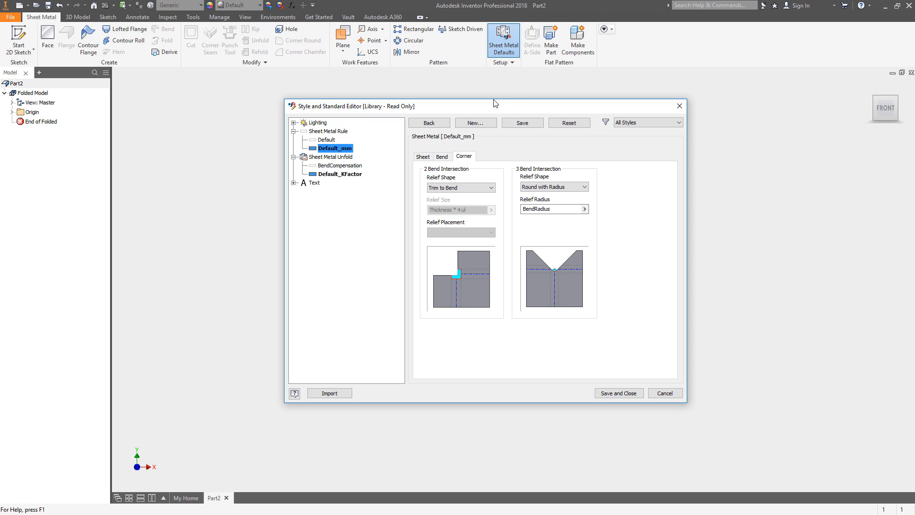
click(468, 189)
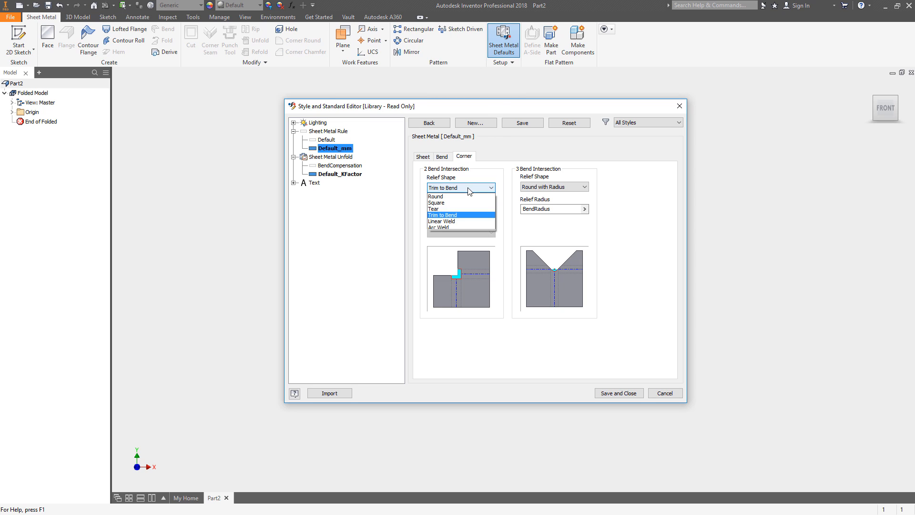
click(436, 209)
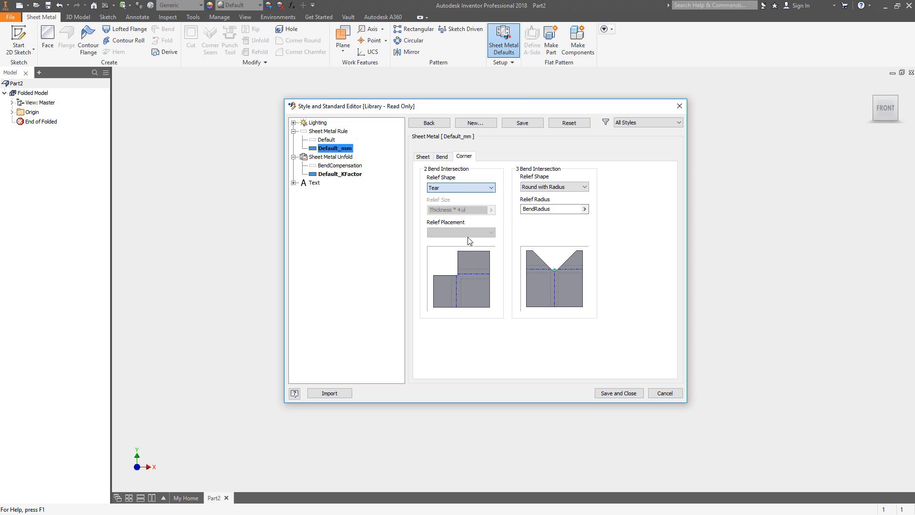
click(443, 187)
click(442, 228)
click(446, 188)
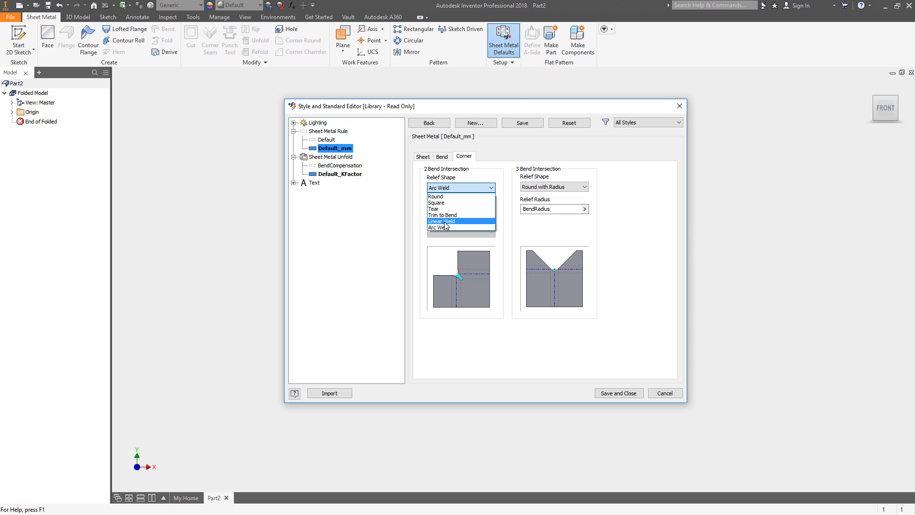
click(445, 222)
click(451, 189)
click(437, 202)
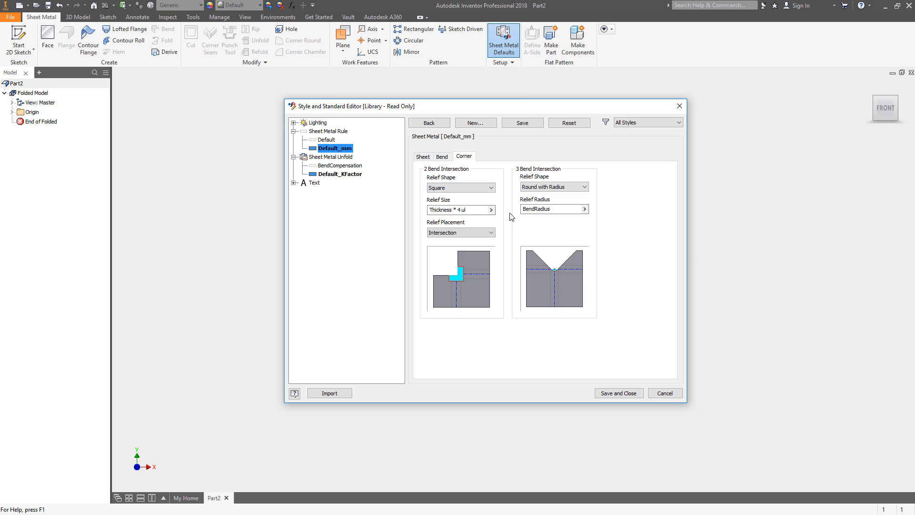
click(457, 188)
click(443, 215)
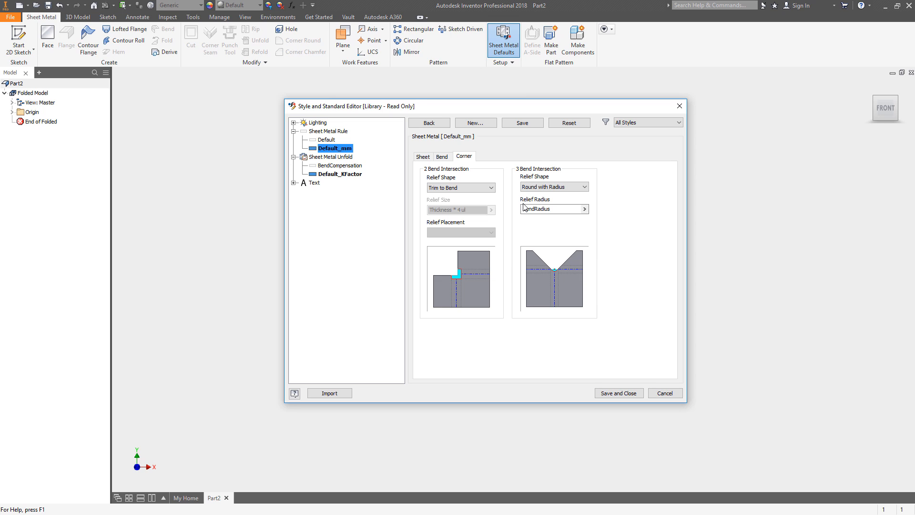
Try the No Replacement, Full Round and Intersection corner reliefs for three-bend intersections and restore Round with Radius
click(560, 188)
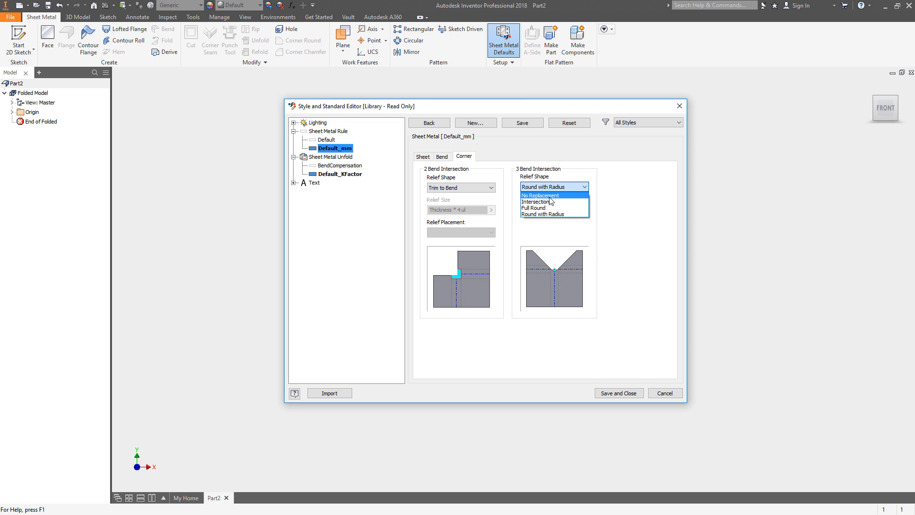
click(551, 195)
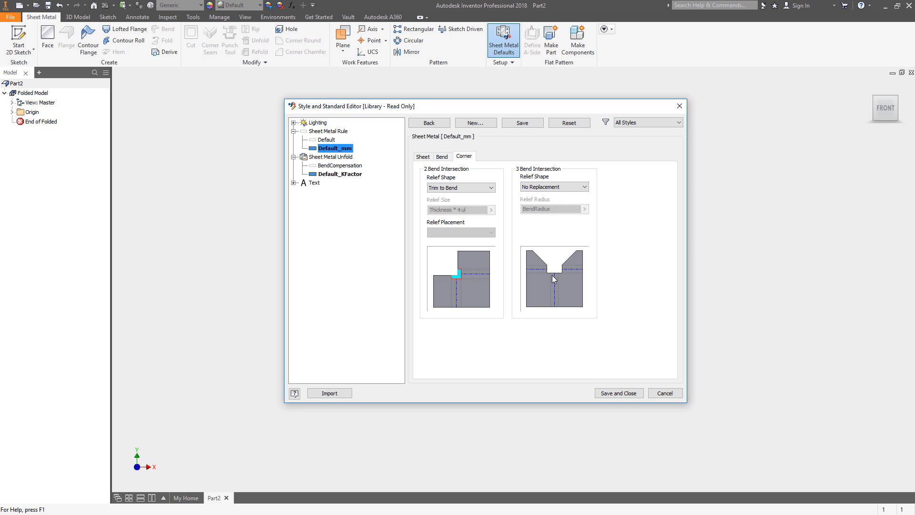
click(571, 186)
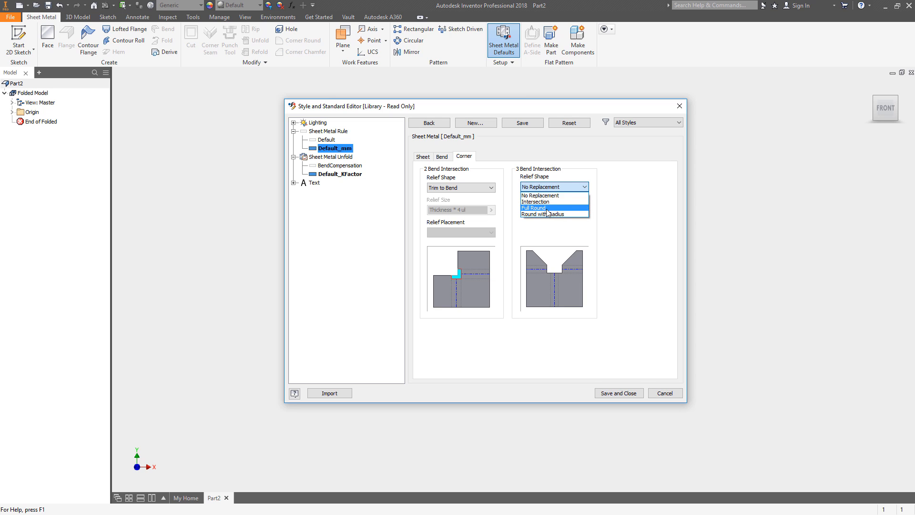
click(548, 207)
click(536, 187)
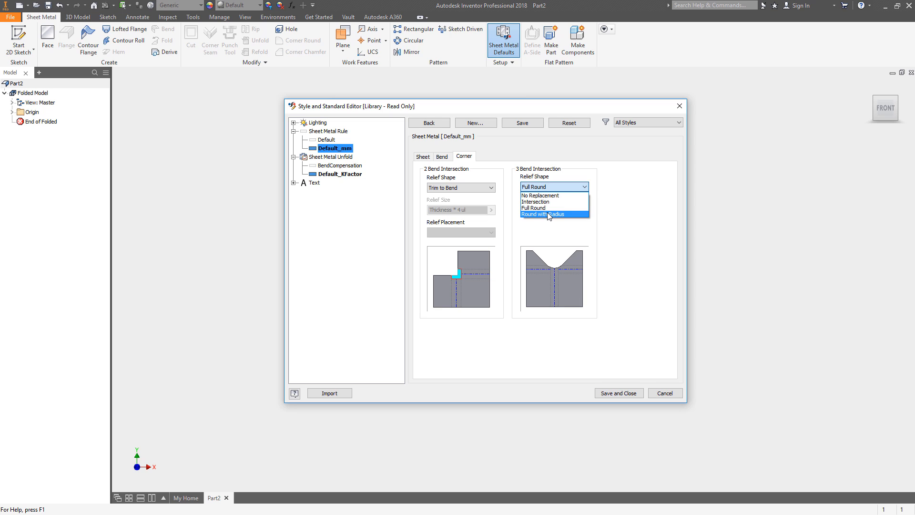
click(545, 216)
click(548, 186)
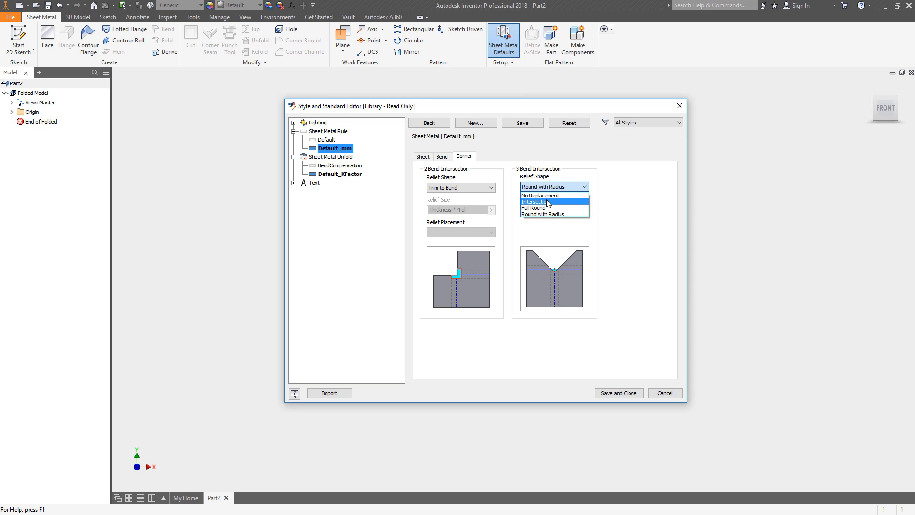
click(547, 200)
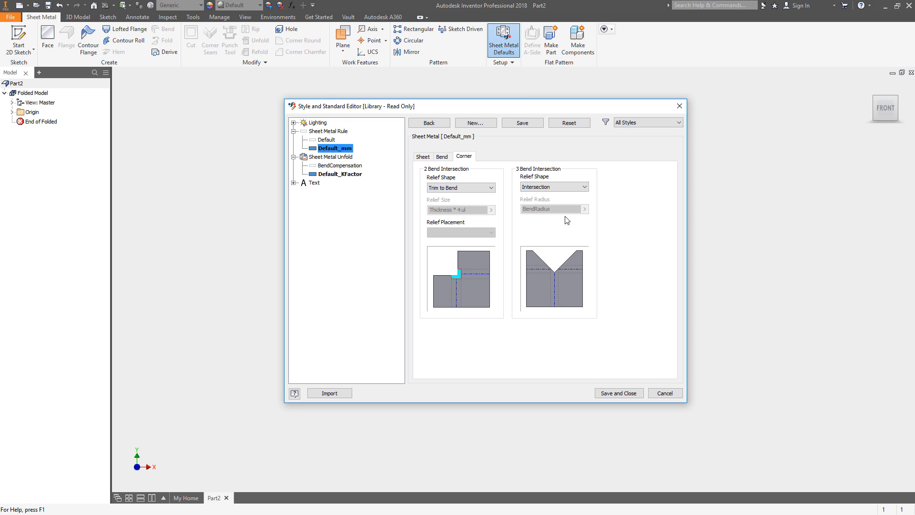
click(547, 191)
click(540, 215)
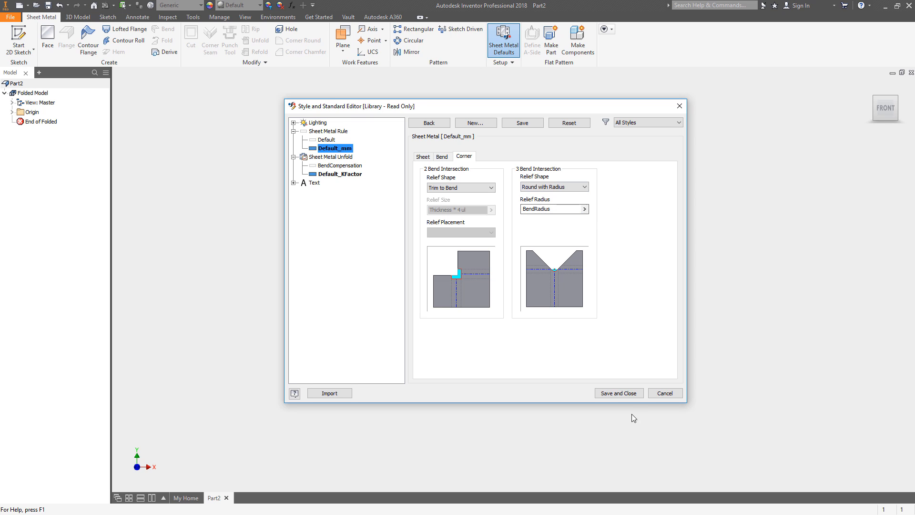
Save the Default_mm rule, close the style editor and leave the sheet metal defaults
click(512, 123)
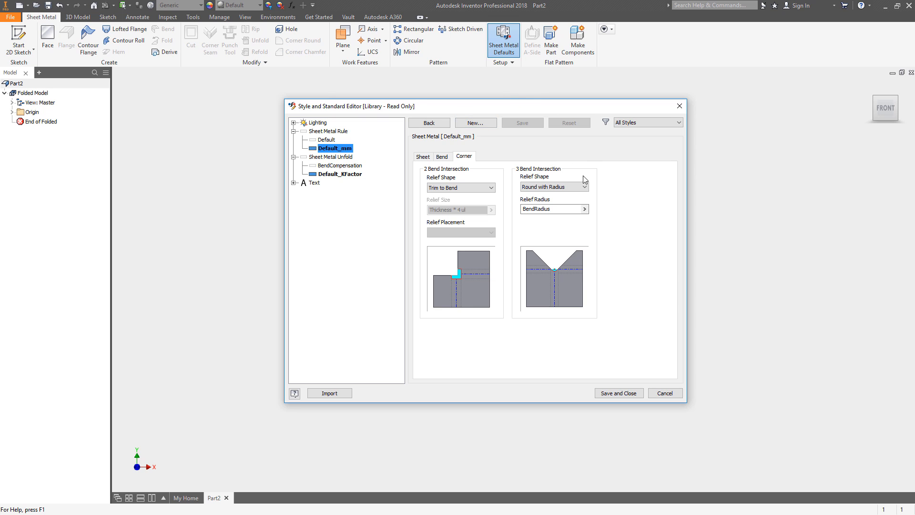
click(619, 394)
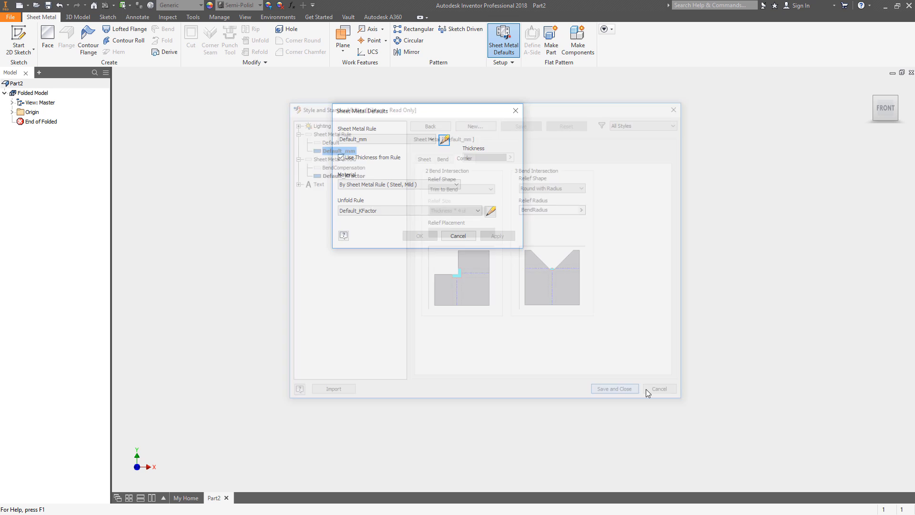
click(461, 237)
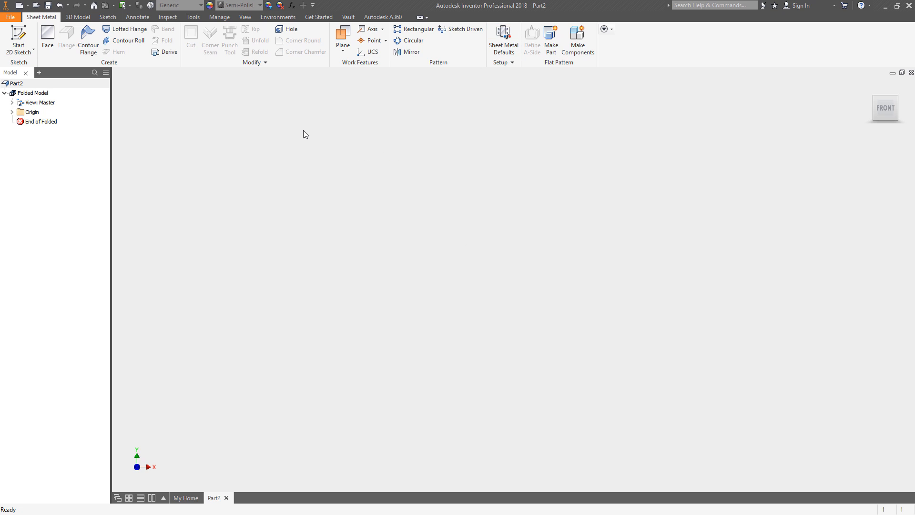
Start a new 2D sketch on the XY plane of the part's origin
click(13, 112)
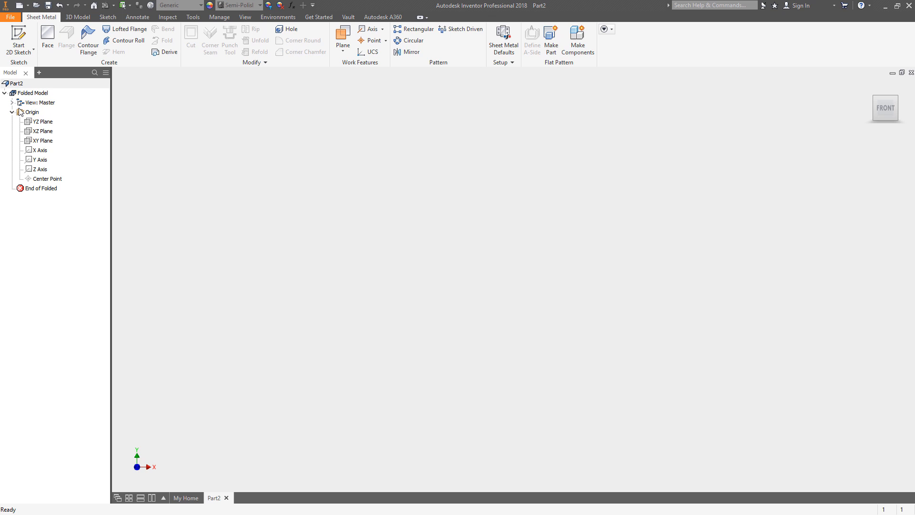
click(43, 141)
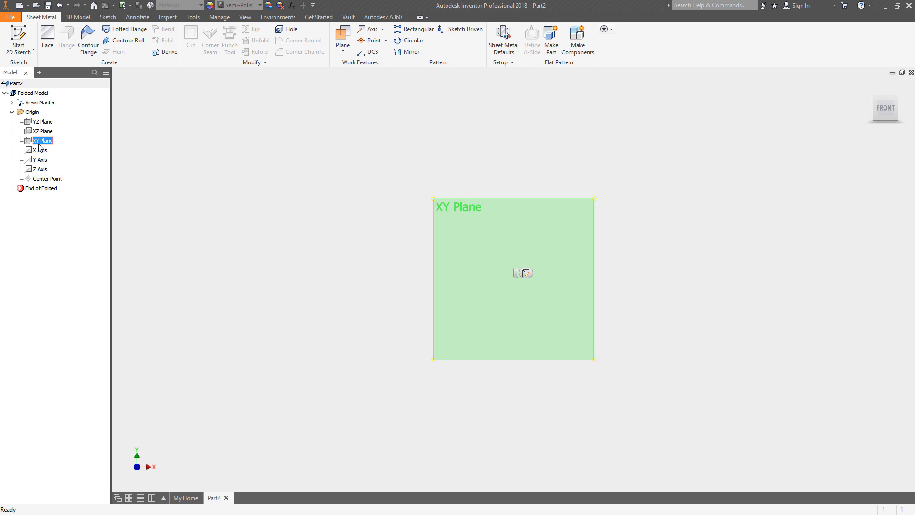
click(41, 141)
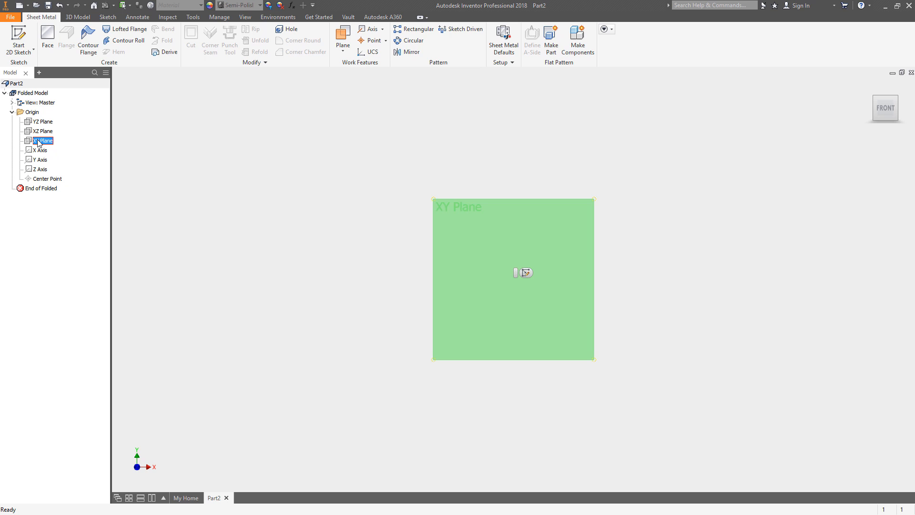
text(s)
key(Escape)
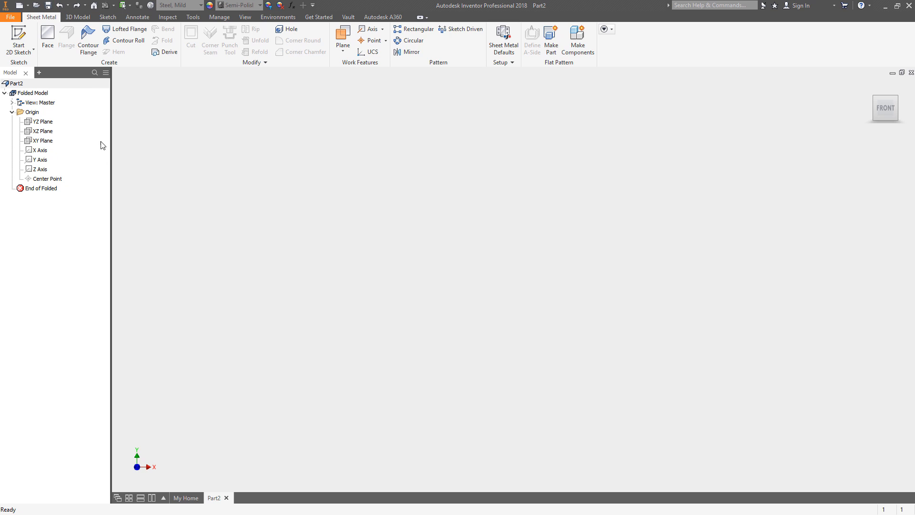
right_click(41, 141)
click(58, 170)
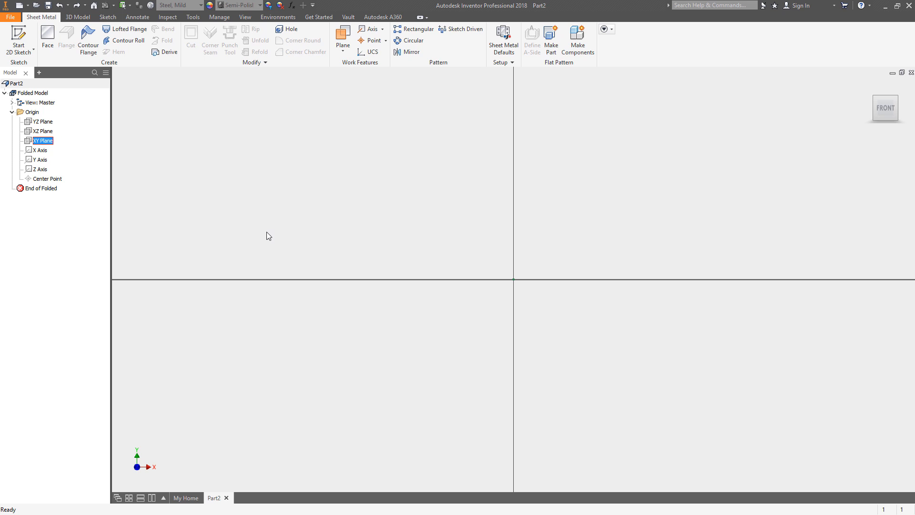
Sketch a two-point rectangle about 42 mm wide around the origin
click(121, 35)
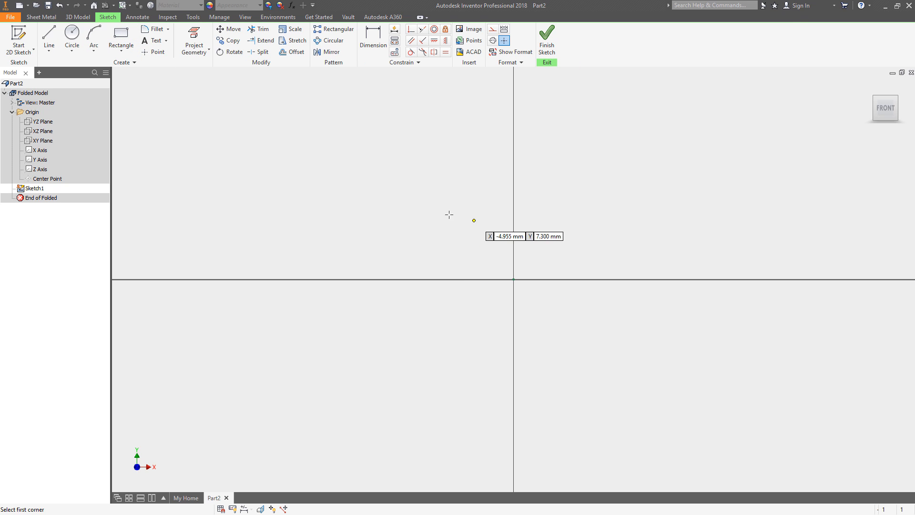
click(360, 146)
click(696, 387)
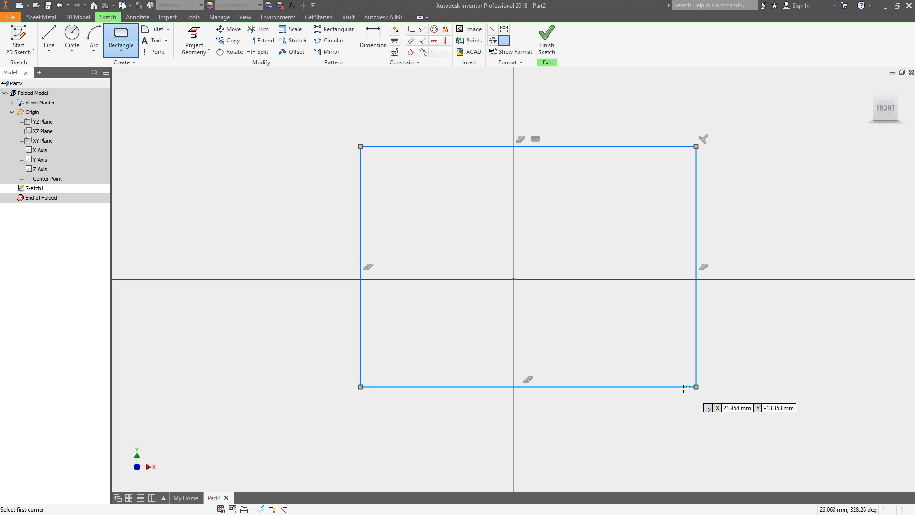
Dimension the rectangle's bottom edge and right edge to 50 mm each
key(d)
click(621, 386)
click(612, 409)
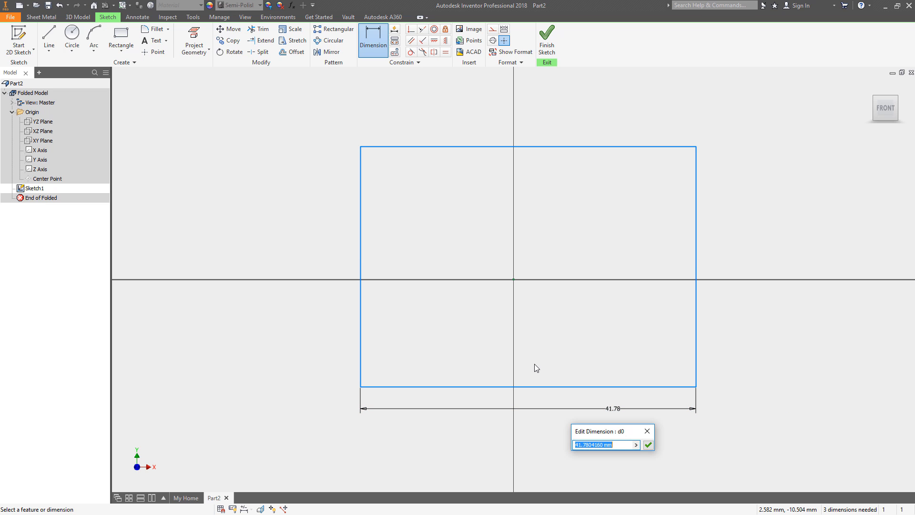
text(50)
key(Return)
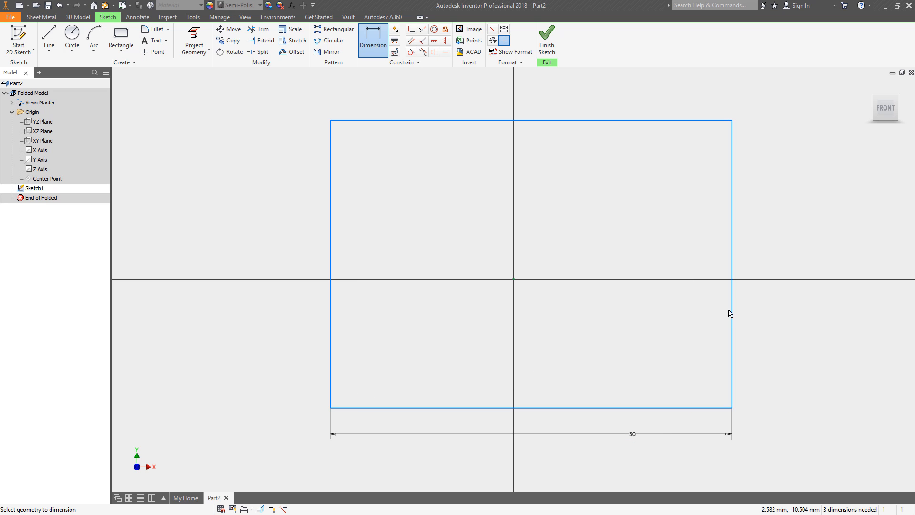
click(731, 315)
click(750, 310)
text(50)
key(Return)
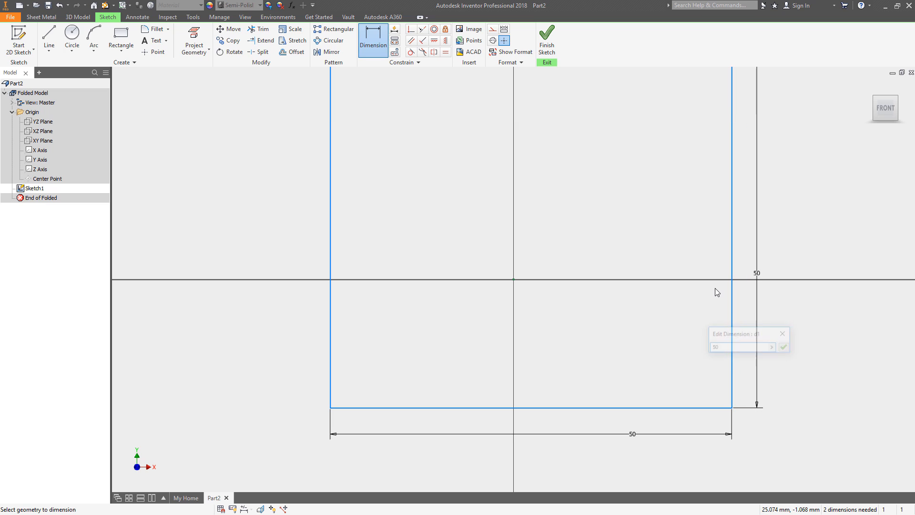
scroll(670, 236, up, 3)
middle_drag(634, 259, 541, 268)
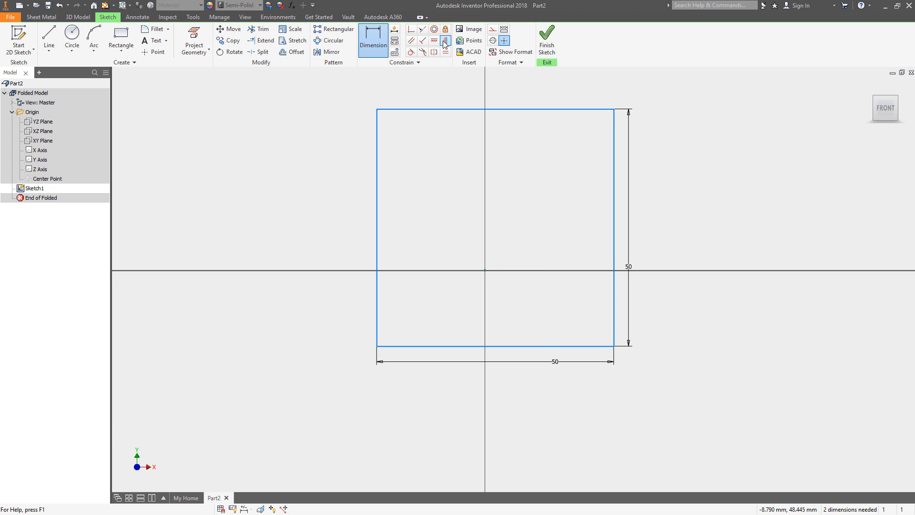
Centre the square on the origin with vertical and horizontal constraints to its top and right edge midpoints, and finish the sketch
click(445, 41)
click(485, 270)
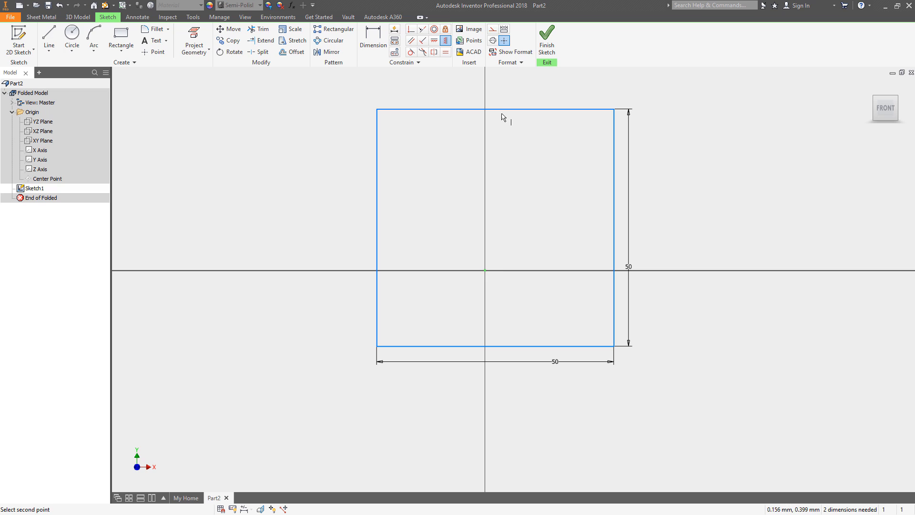
click(495, 109)
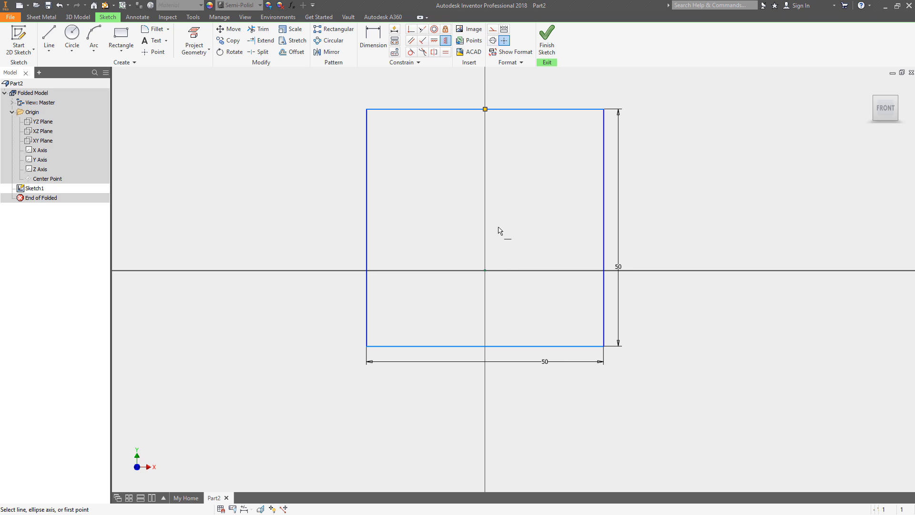
click(485, 271)
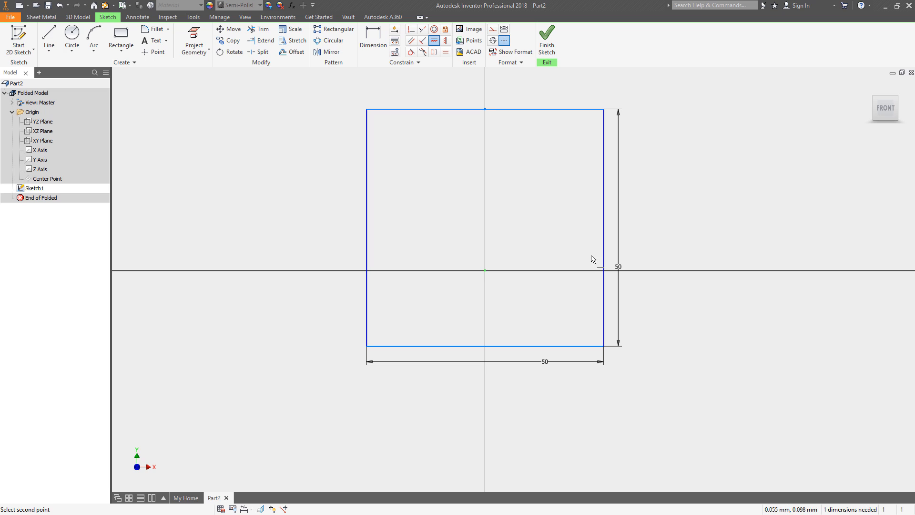
click(604, 228)
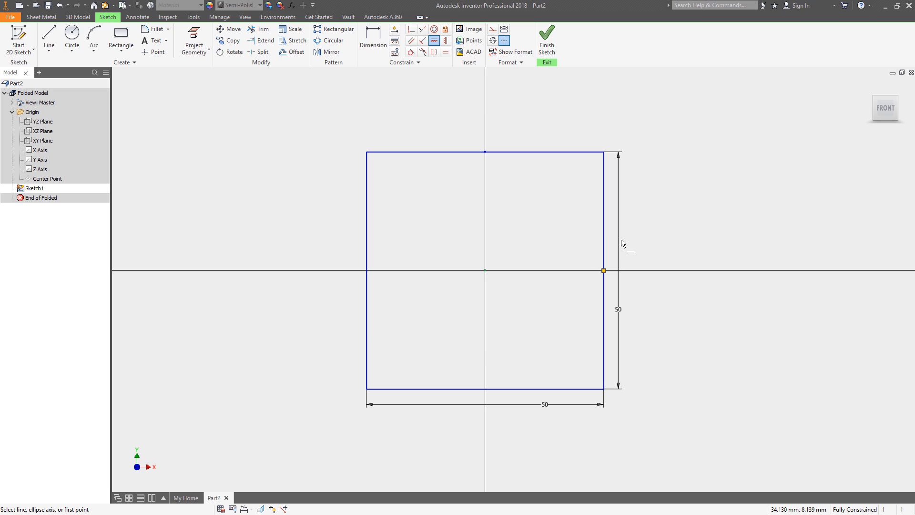
shift+middle_drag(602, 237, 536, 215)
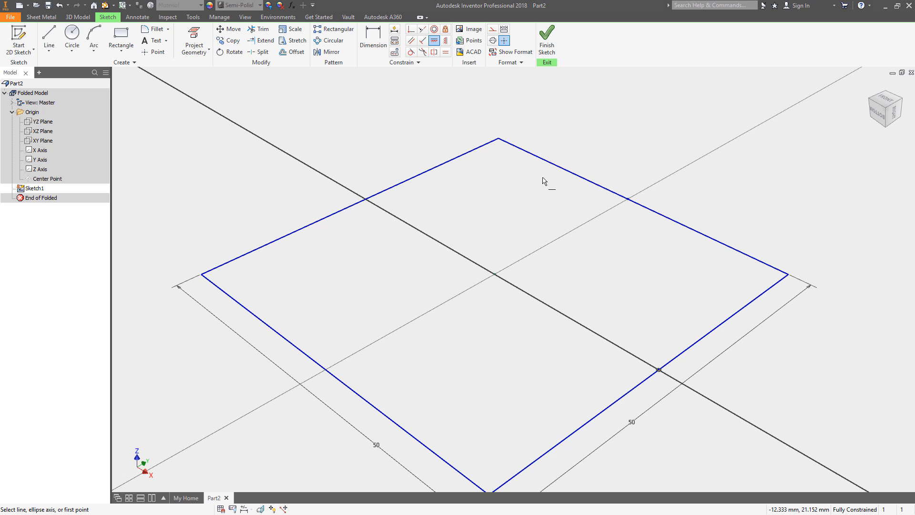
click(547, 44)
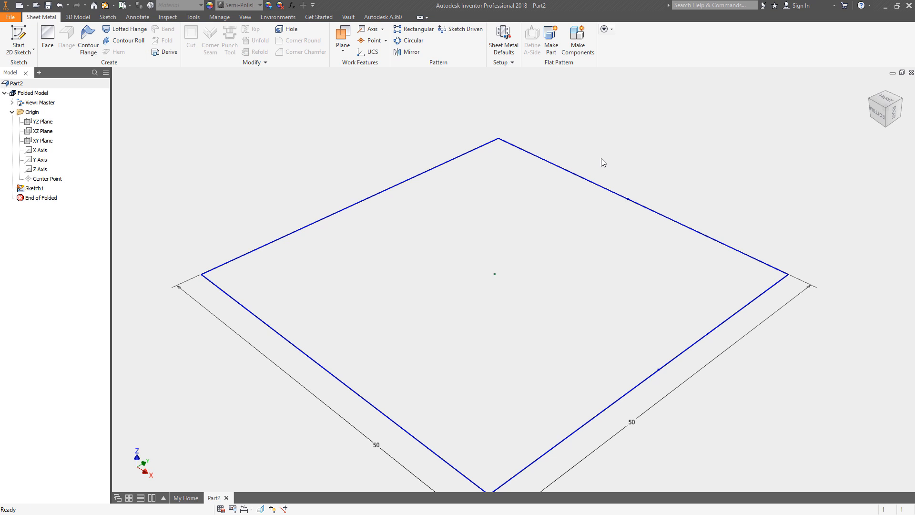
Create a sheet metal face from the square profile, following the Default_mm defaults and offset upward from the sketch
click(47, 41)
middle_drag(575, 298, 585, 233)
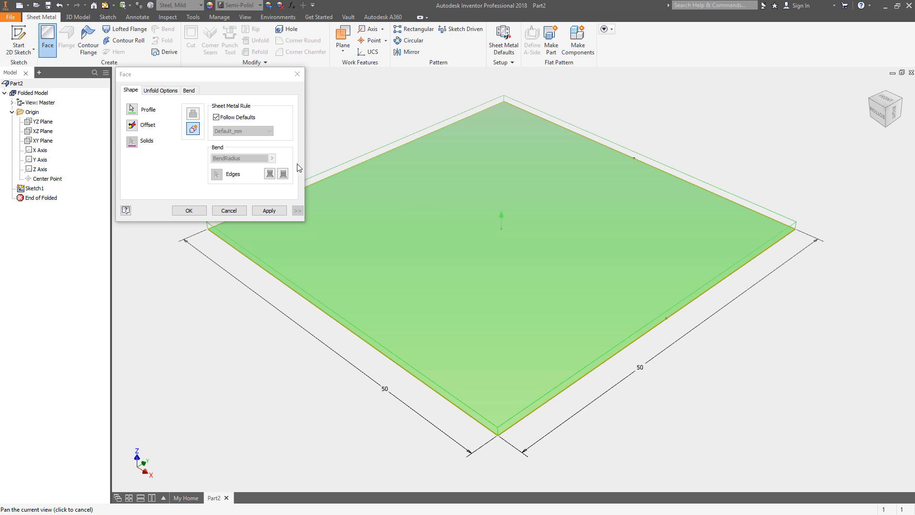
click(217, 117)
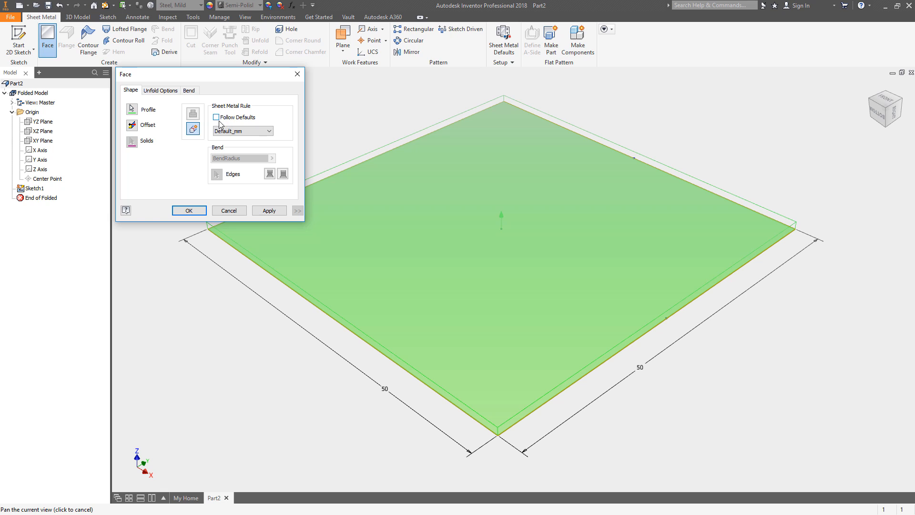
click(217, 118)
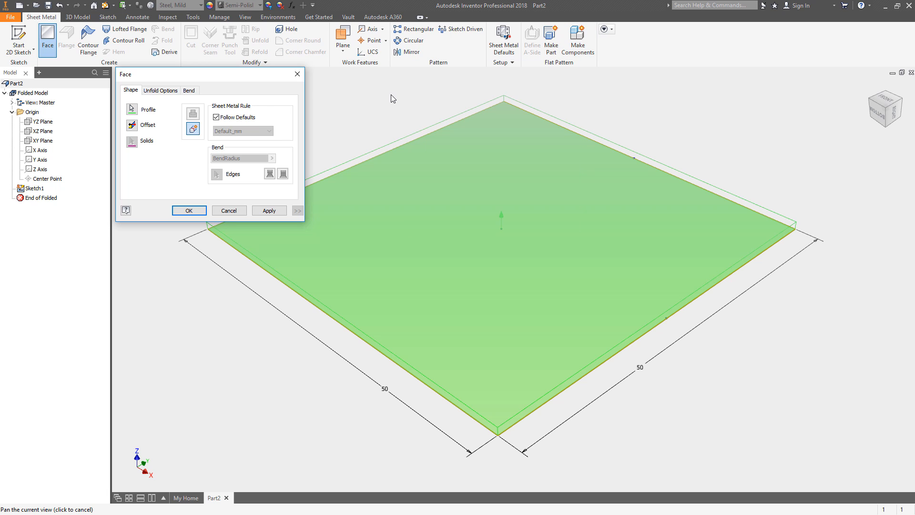
click(132, 126)
click(132, 126)
click(132, 125)
click(270, 211)
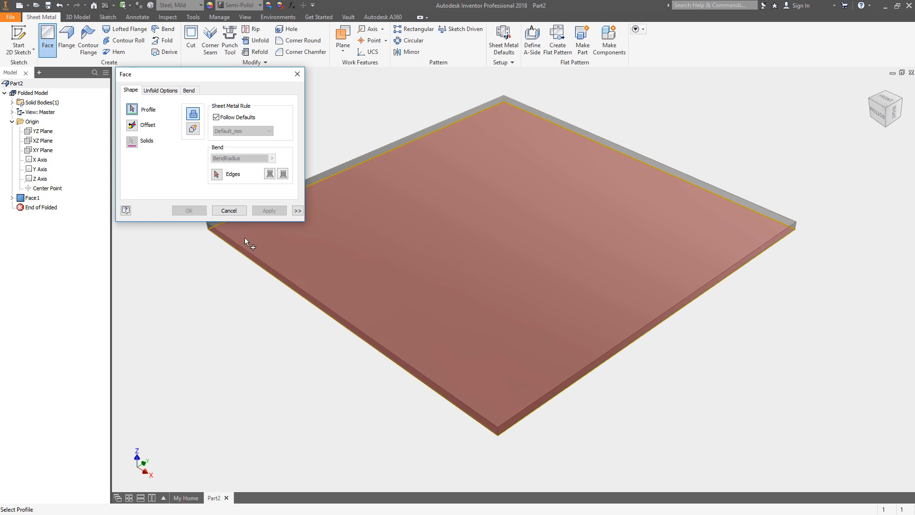
click(228, 212)
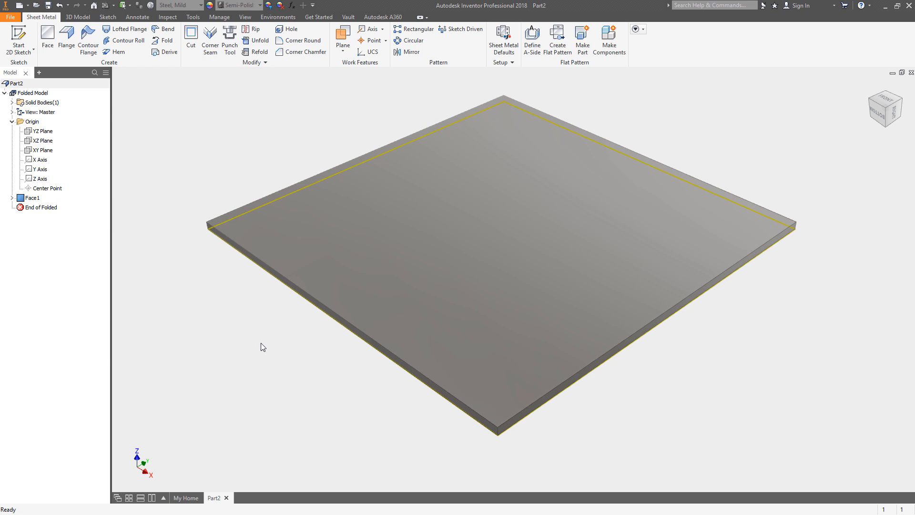
middle_drag(276, 327, 221, 364)
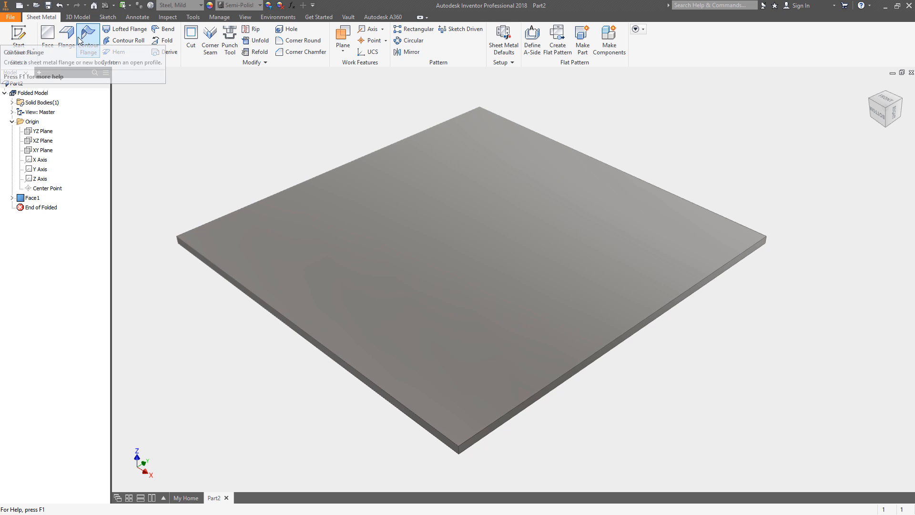
click(67, 43)
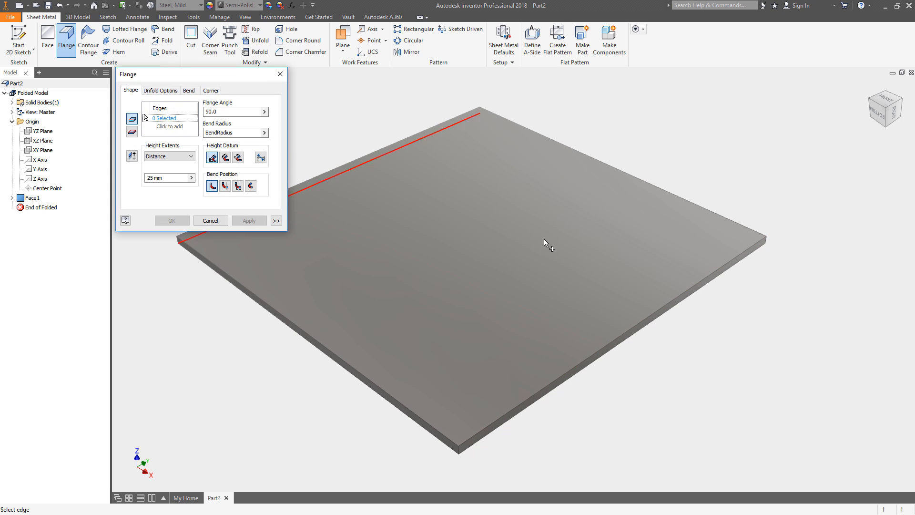
middle_drag(611, 358, 626, 338)
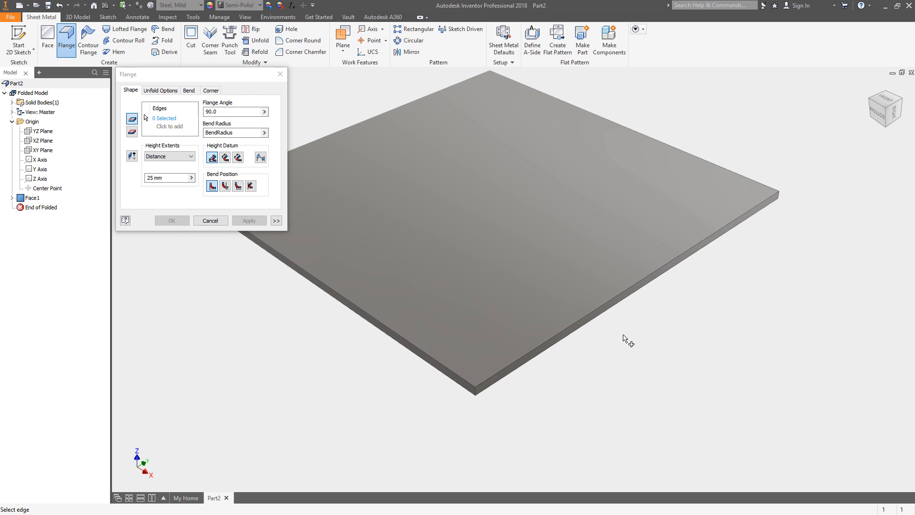
click(500, 384)
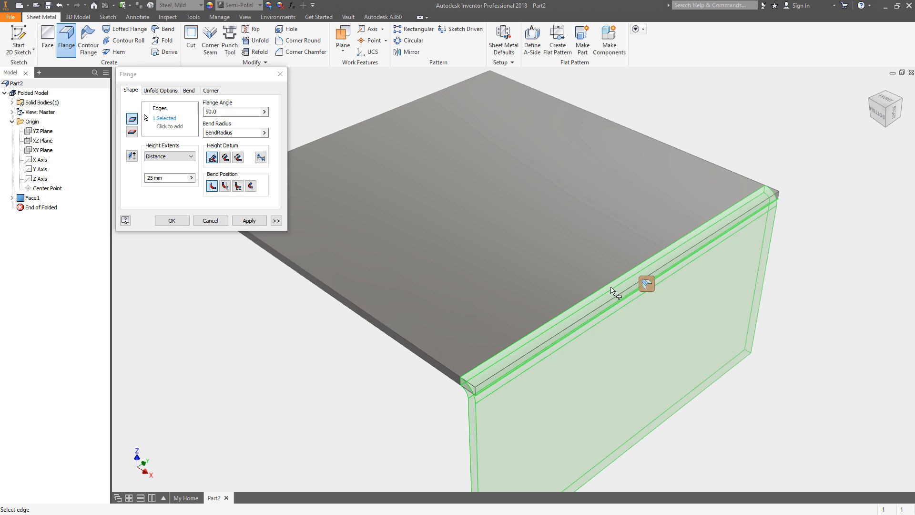
click(169, 118)
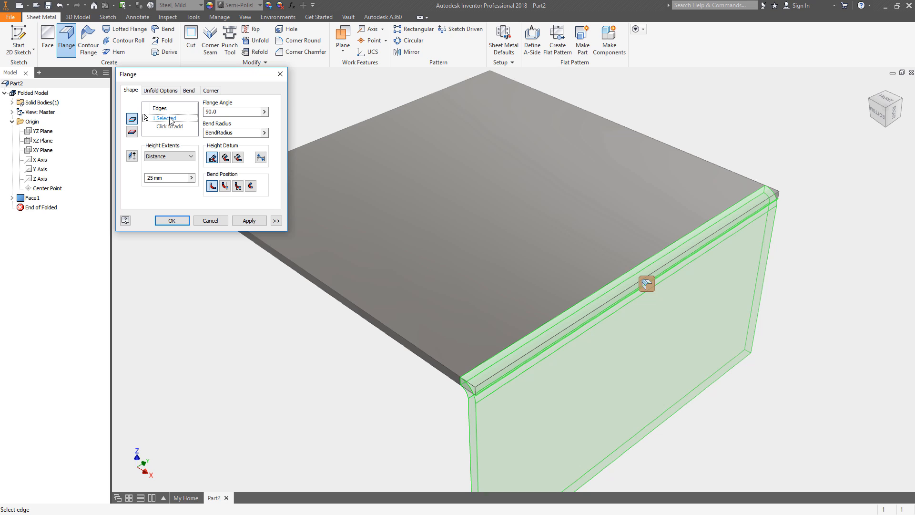
key(Delete)
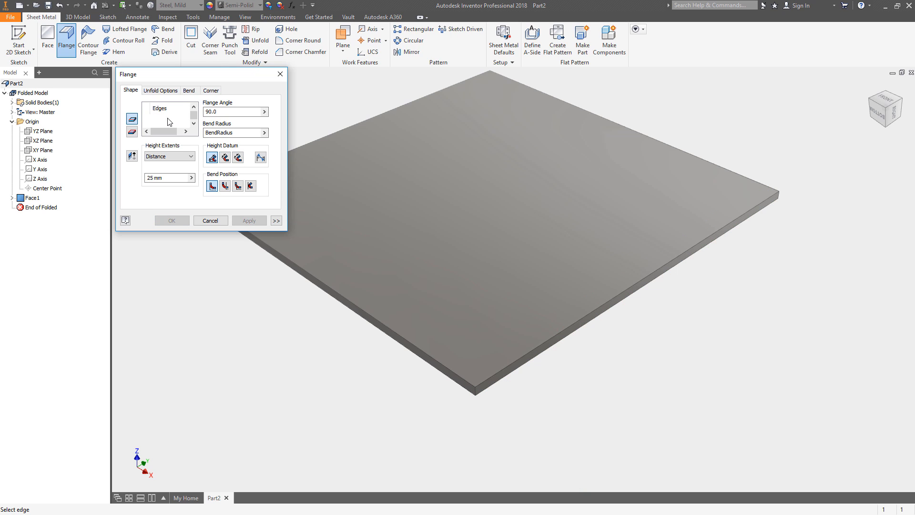
click(165, 118)
click(499, 370)
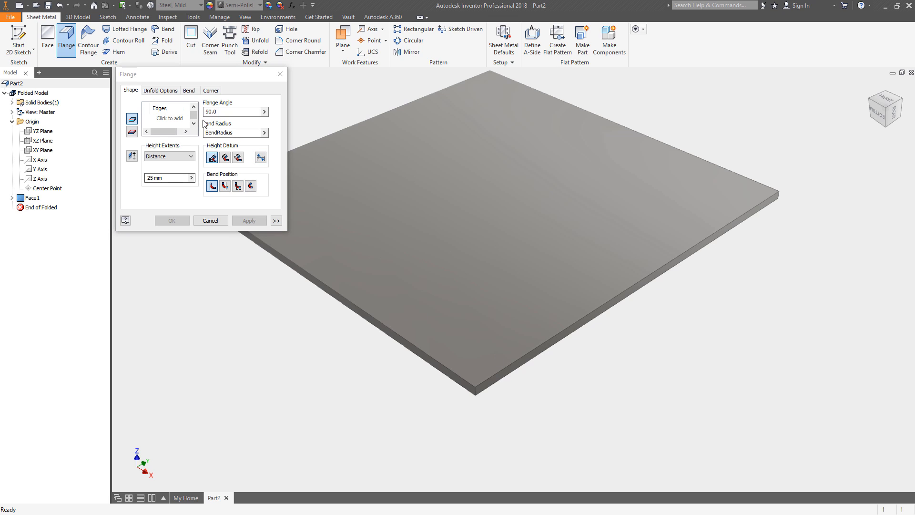
click(172, 118)
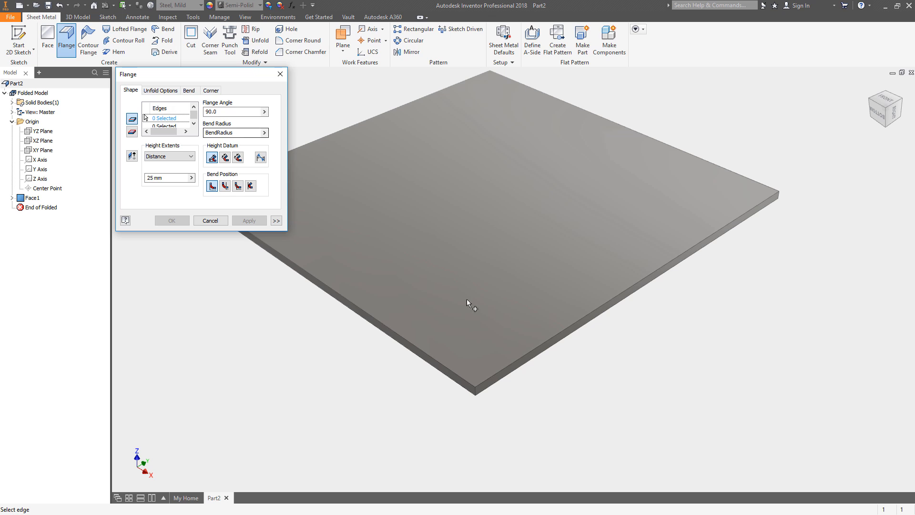
click(555, 347)
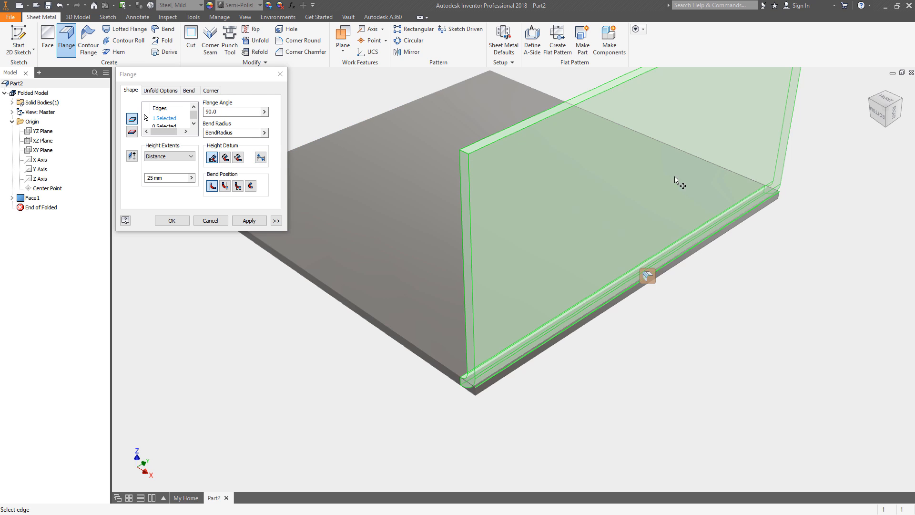
click(212, 220)
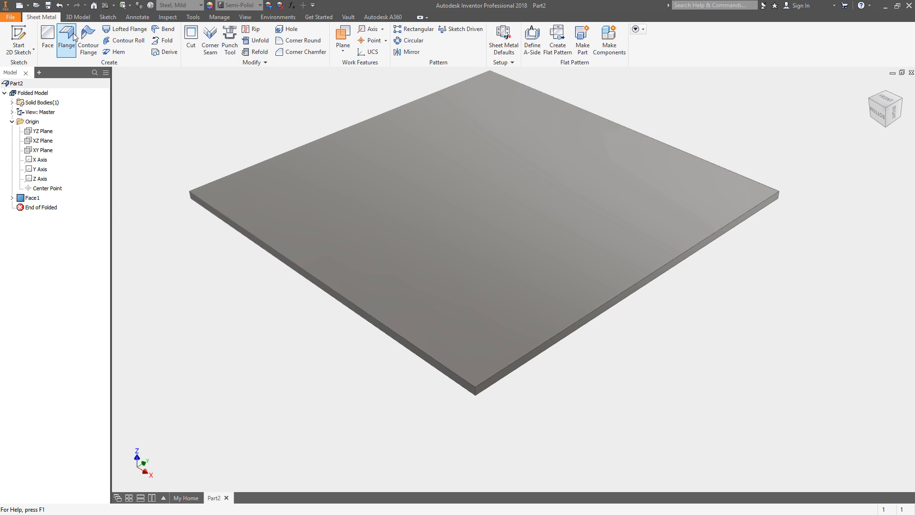
Add a 25 mm high, 90° upward flange on one upper edge of the square face, with the bend starting at the base face's edge
click(69, 39)
click(493, 380)
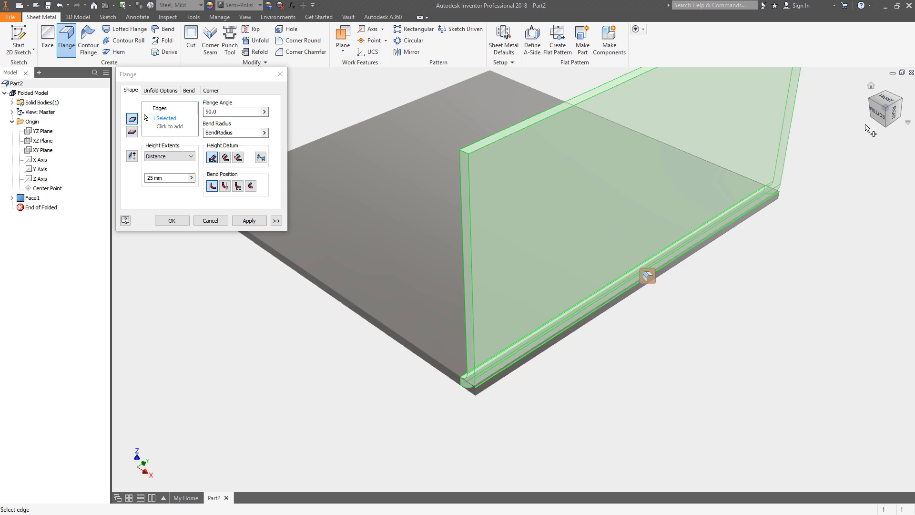
right_click(869, 86)
click(877, 127)
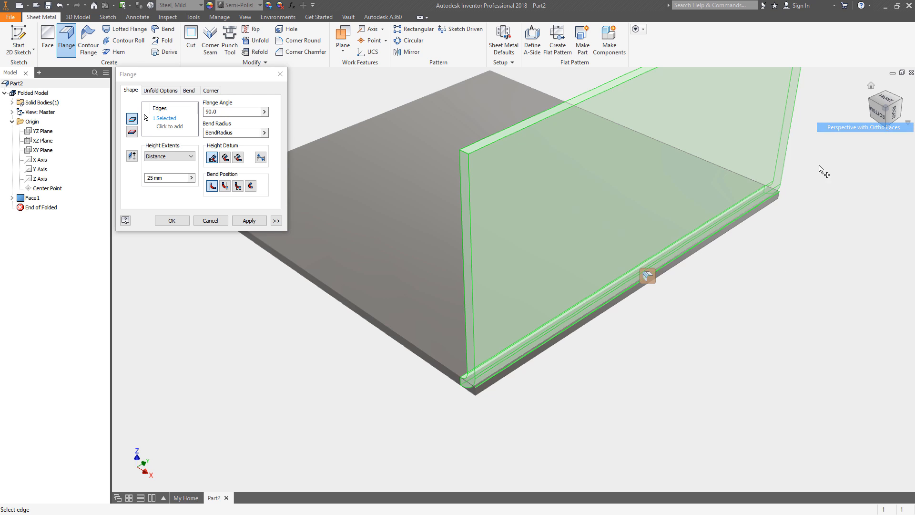
click(875, 120)
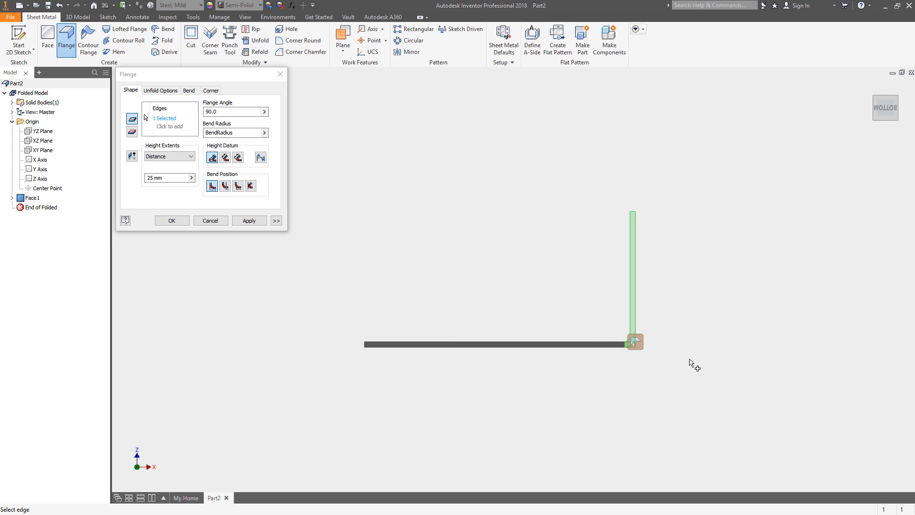
scroll(651, 343, up, 3)
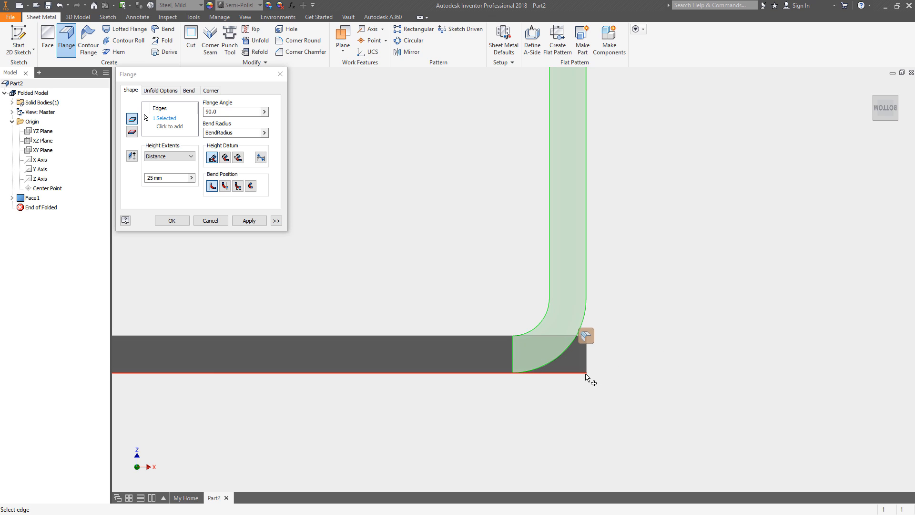
click(225, 186)
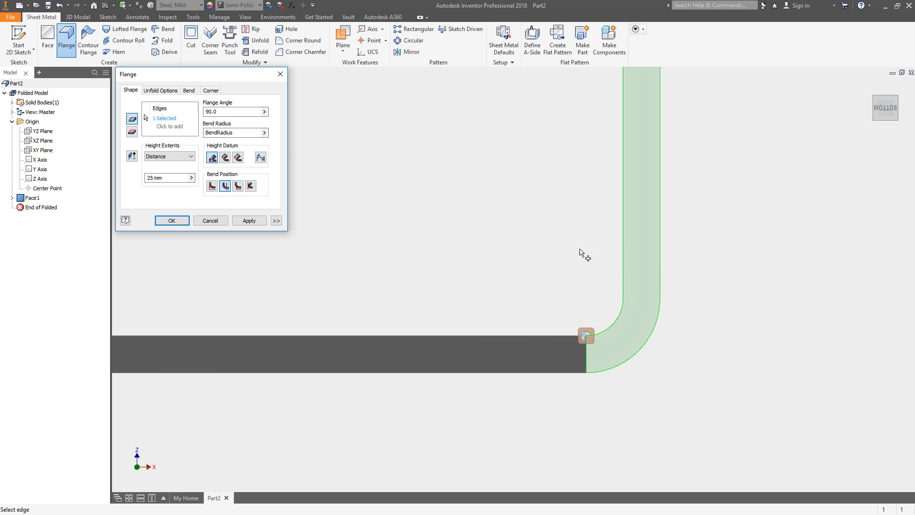
click(260, 219)
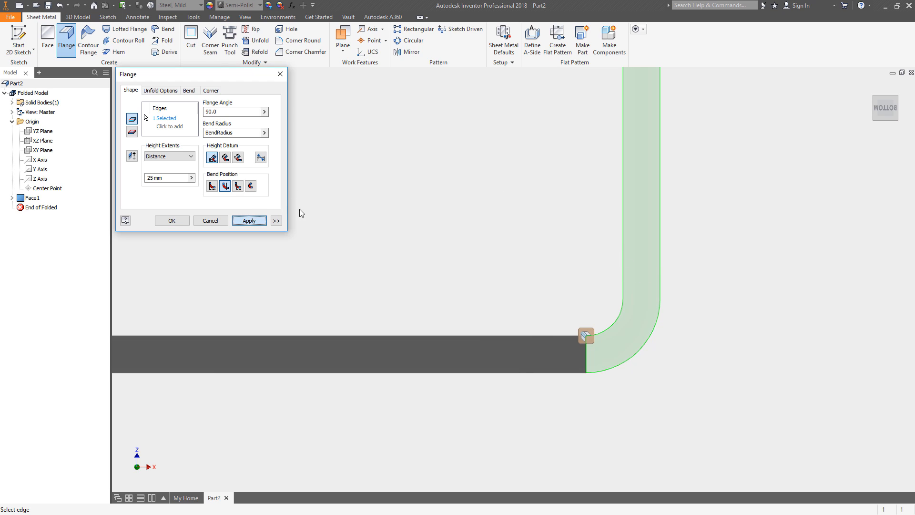
Measure the distance from the flange's outer face to the opposite edge face of the base plate
click(193, 17)
click(16, 35)
scroll(639, 216, up, 3)
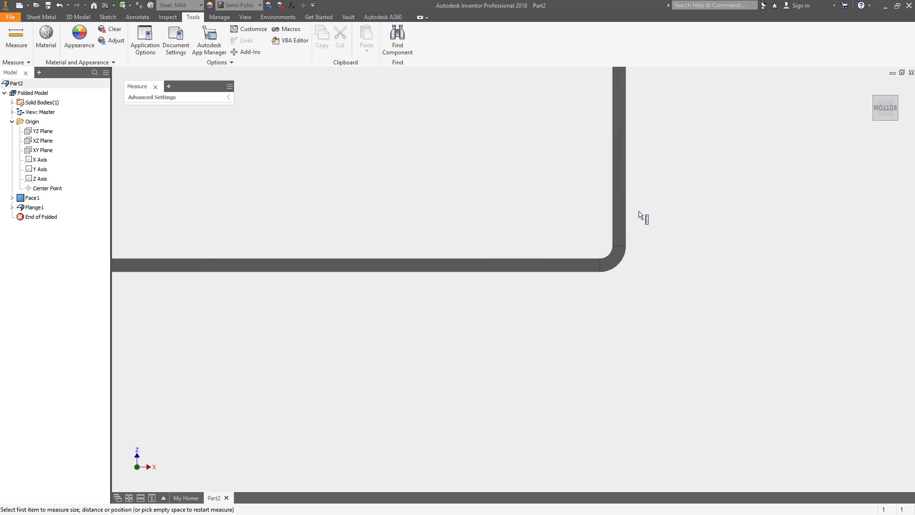
key(F4)
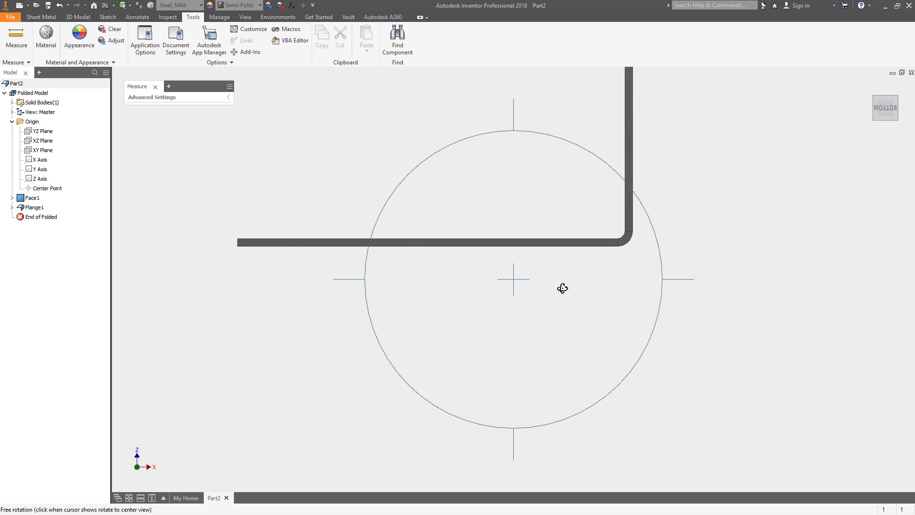
drag(562, 286, 582, 265)
click(590, 215)
key(F4)
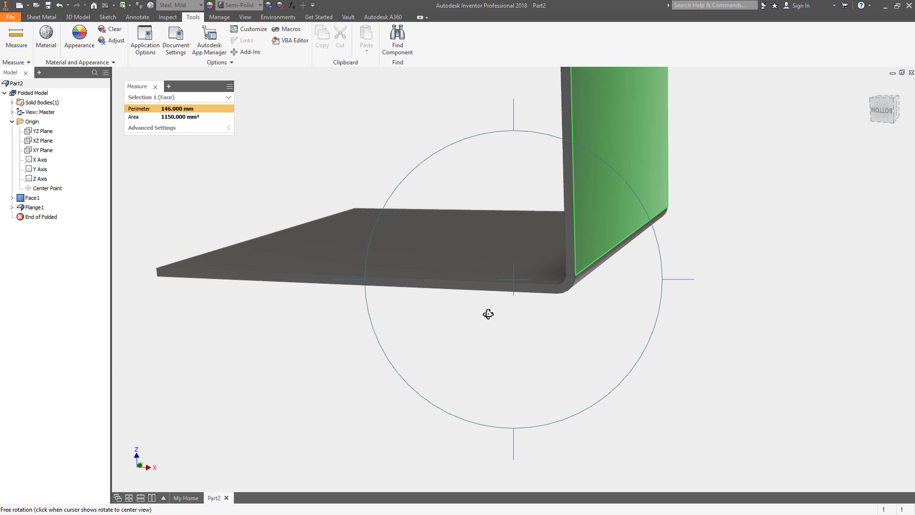
mouse_move(487, 314)
mouse_down()
mouse_move(538, 316)
mouse_move(501, 306)
mouse_up()
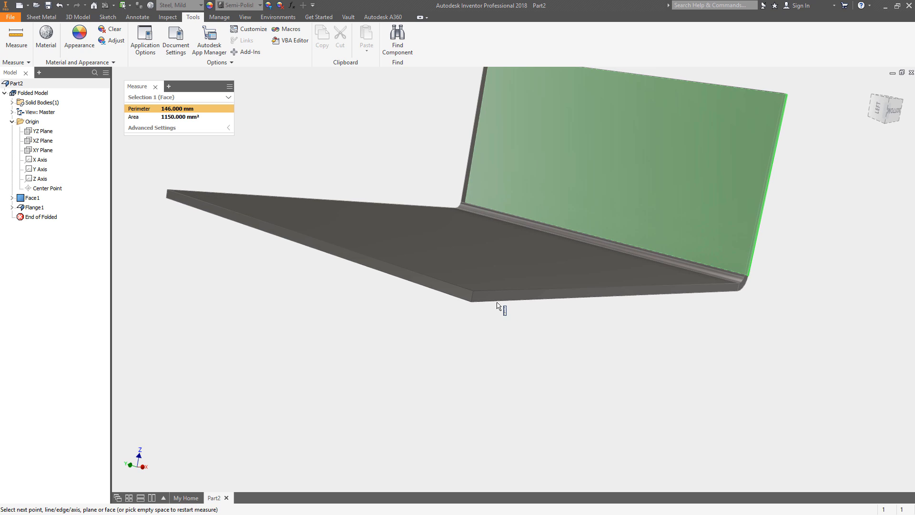
click(462, 296)
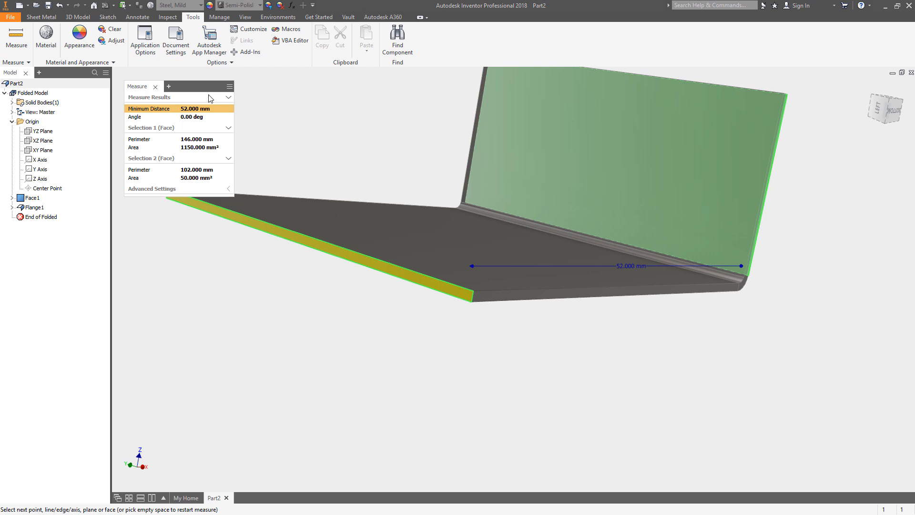
key(Escape)
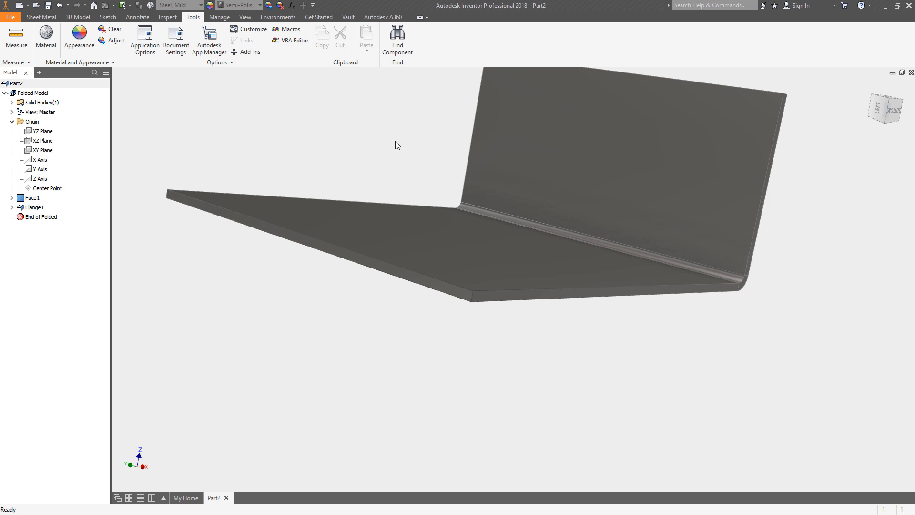
Edit the flange to keep its bend inside the base face extents and set its height to 12 mm
key(F4)
drag(522, 284, 441, 296)
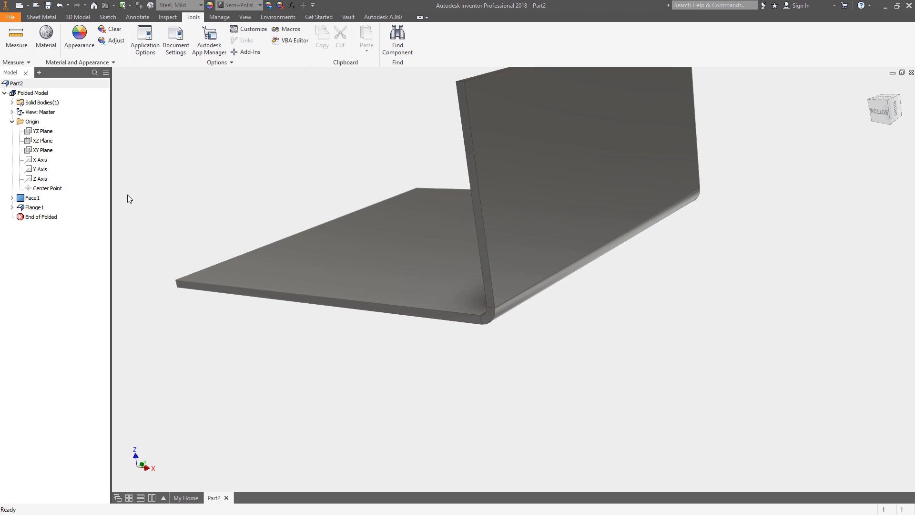
right_click(42, 211)
click(69, 236)
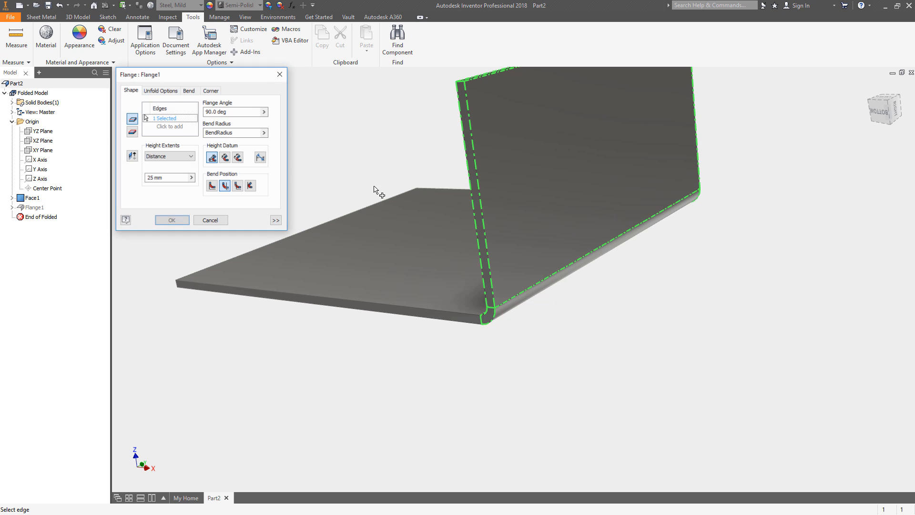
click(212, 186)
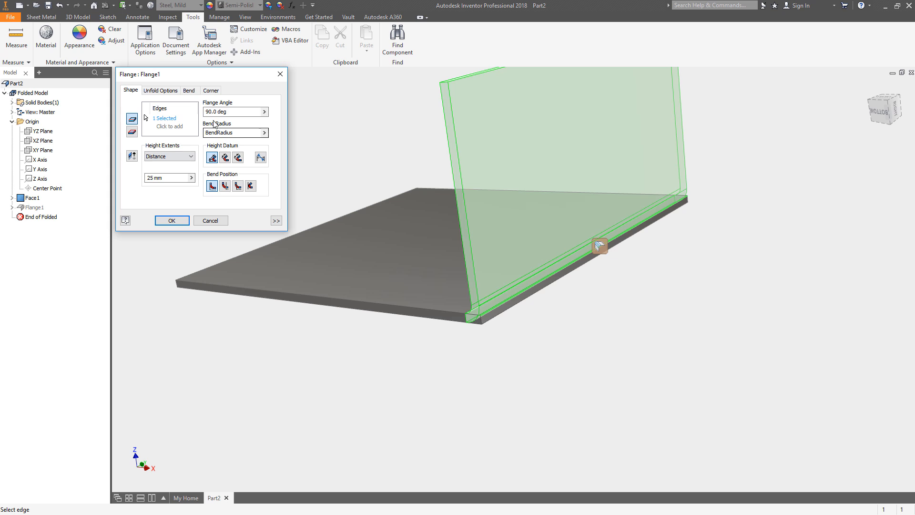
middle_drag(424, 188, 403, 238)
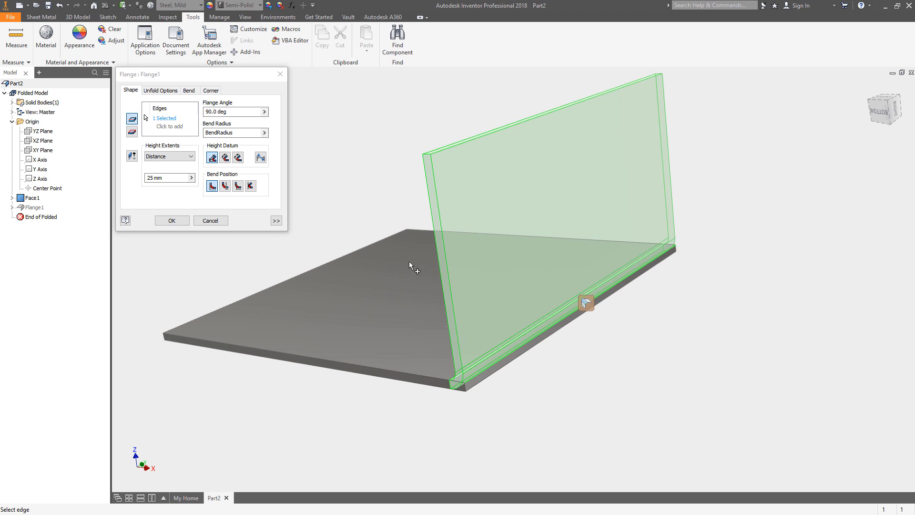
drag(165, 178, 109, 180)
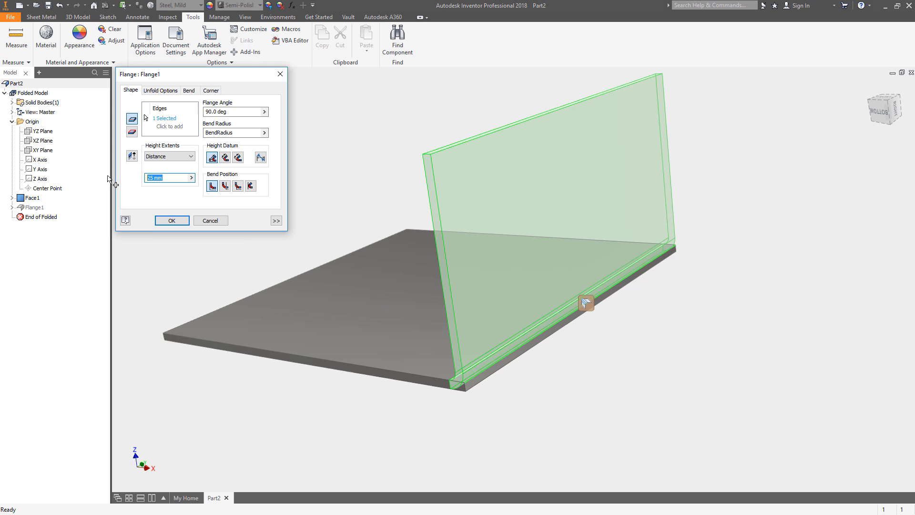
text(12)
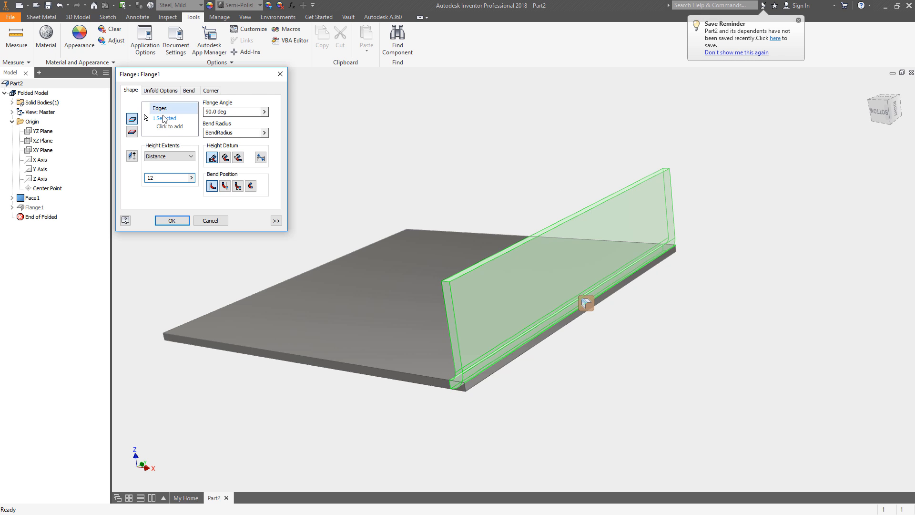
Limit the flange to a centered width of 25 mm along its edge
click(277, 220)
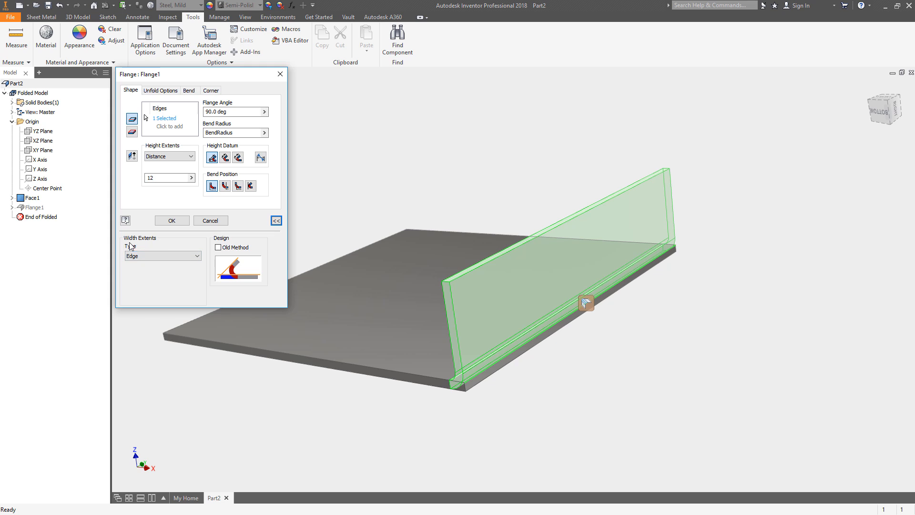
click(137, 260)
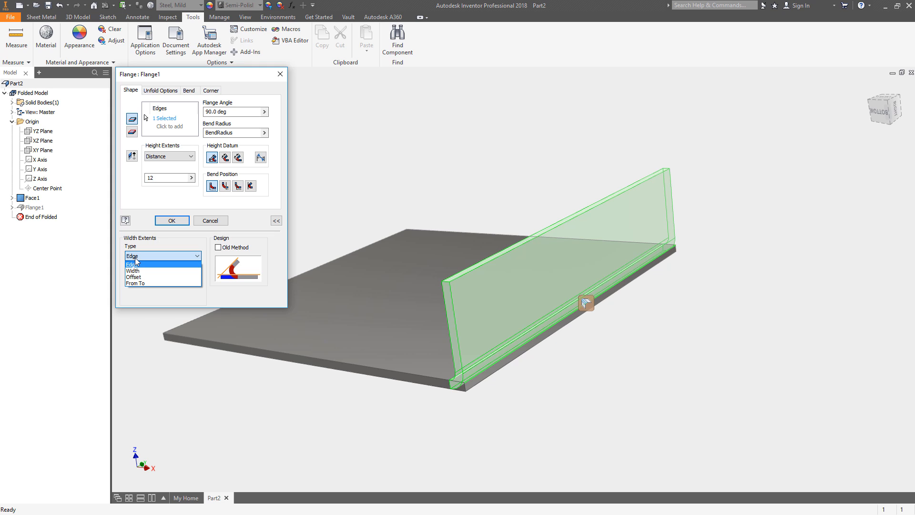
click(139, 271)
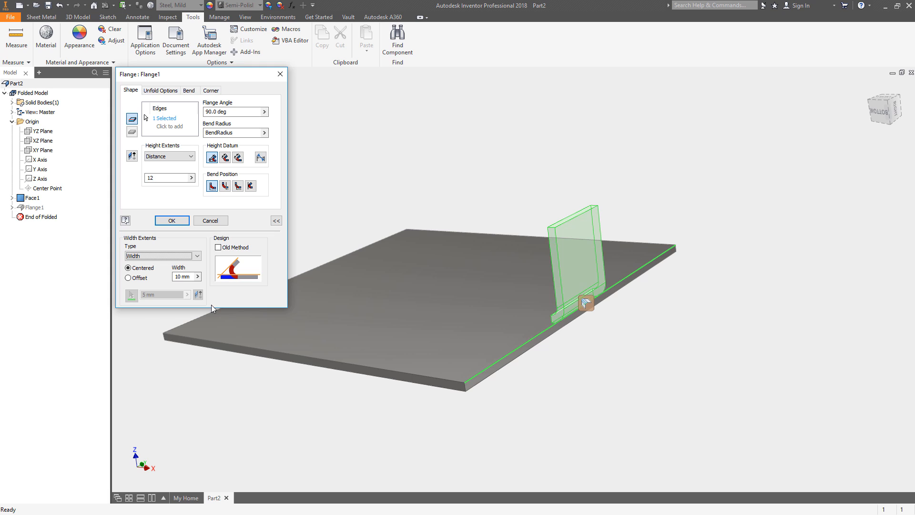
click(182, 276)
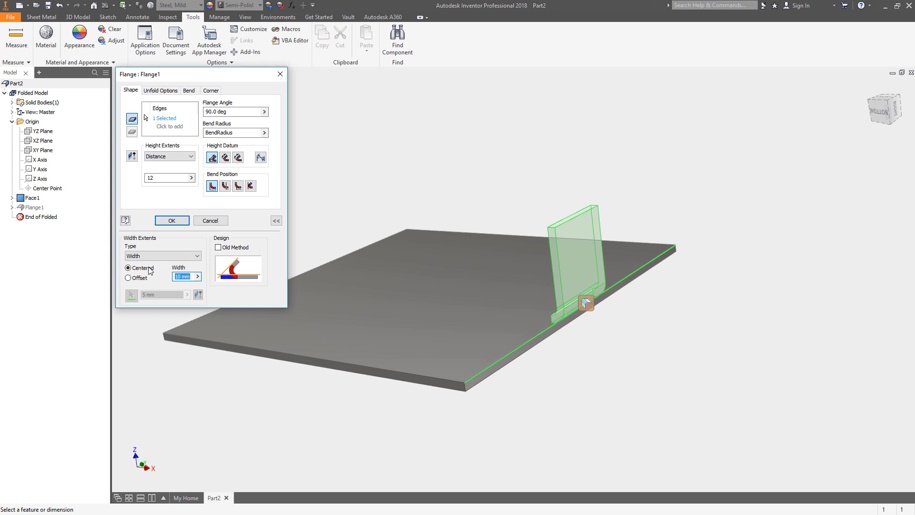
text(25)
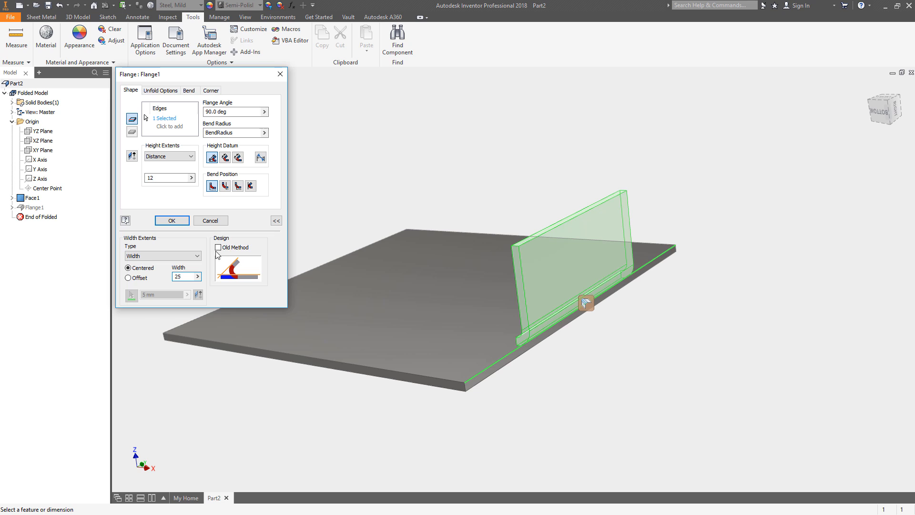
Try the Offset width type and the offset placement of the flange's width, then return to the centered width
click(159, 261)
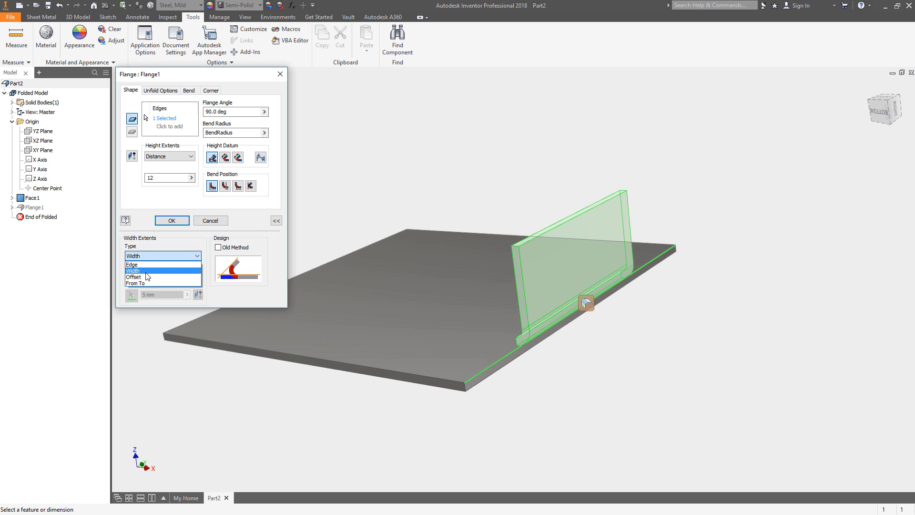
click(147, 278)
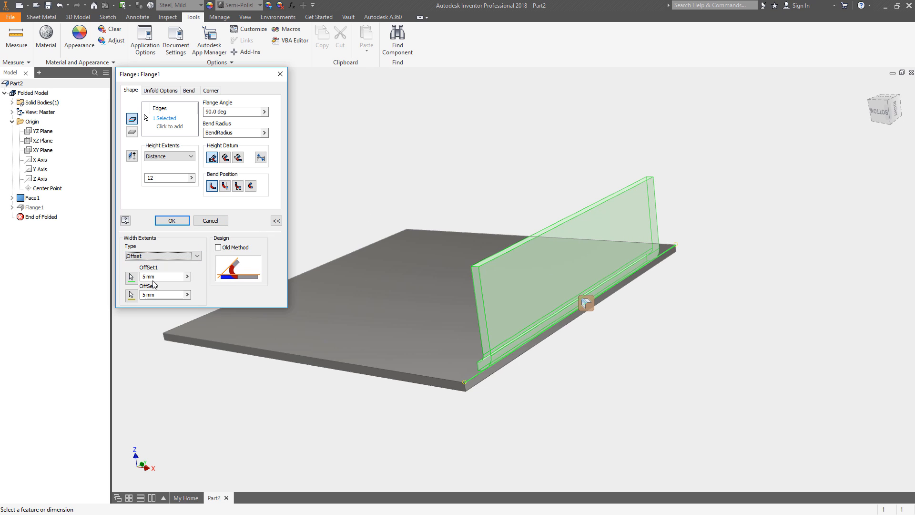
click(149, 256)
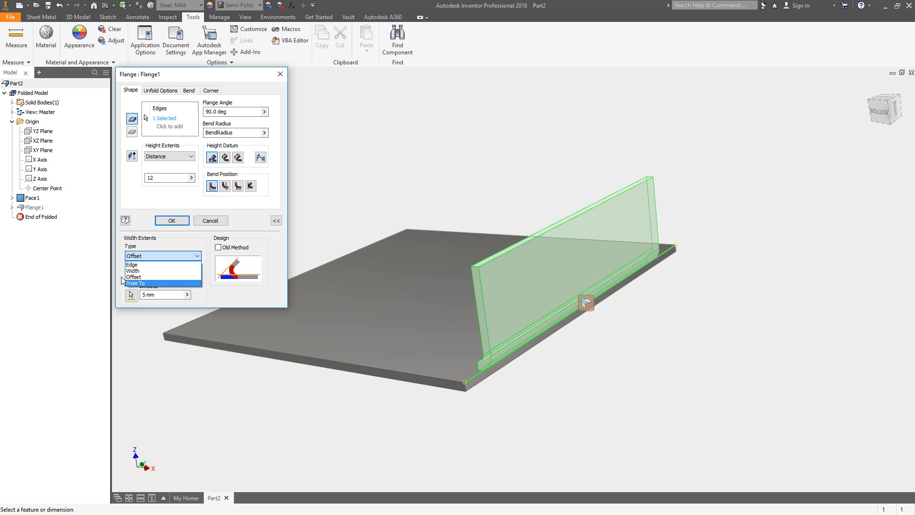
click(136, 270)
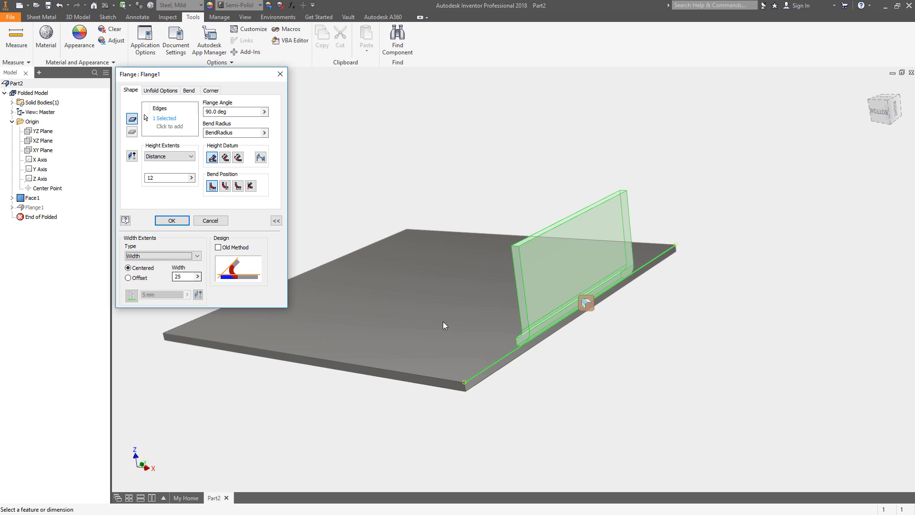
click(135, 280)
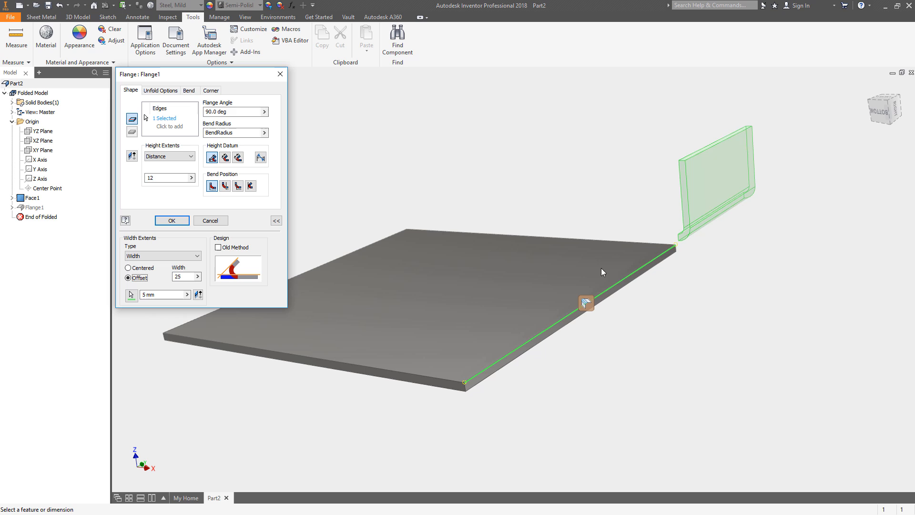
click(135, 268)
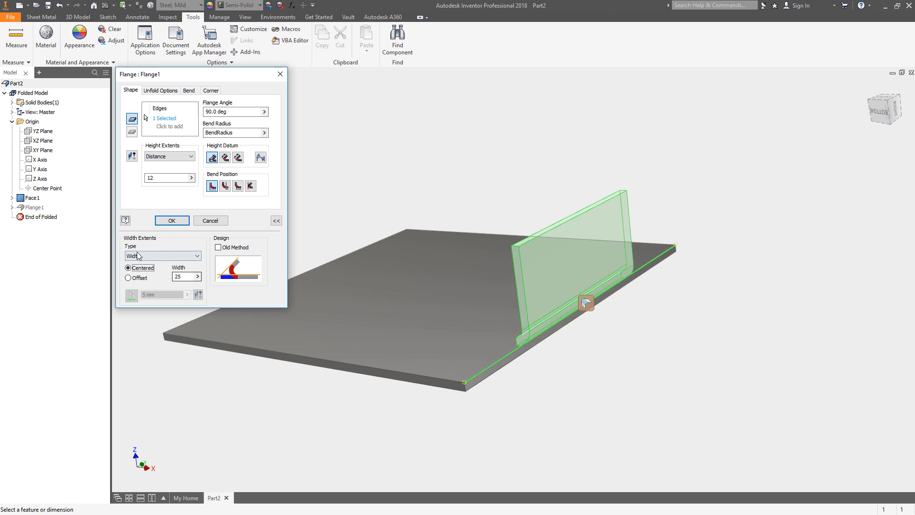
Check the flange's bend in side view, accept the flange edit, and examine the bend relief cuts at its ends
click(879, 111)
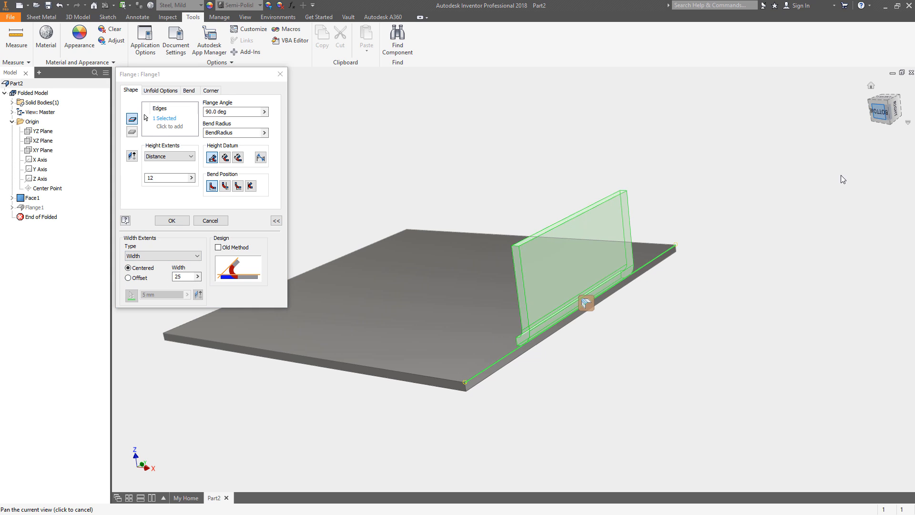
scroll(639, 318, up, 5)
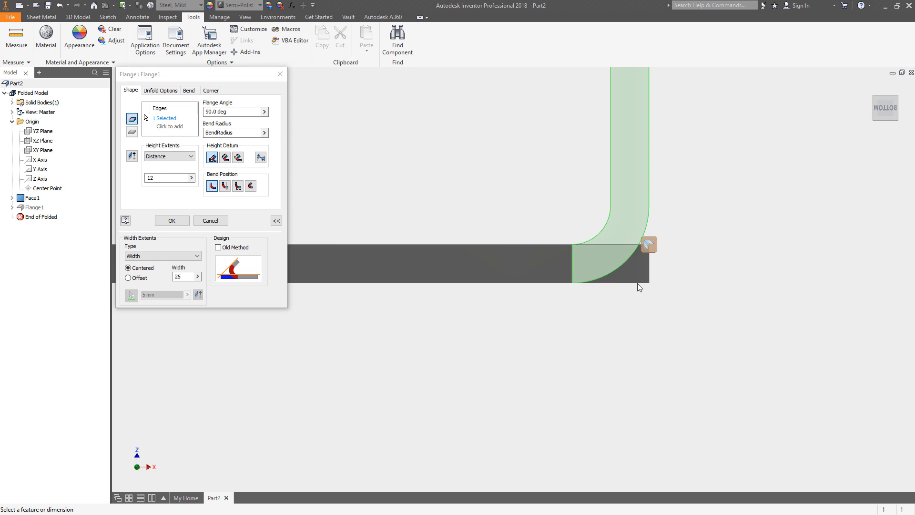
key(F6)
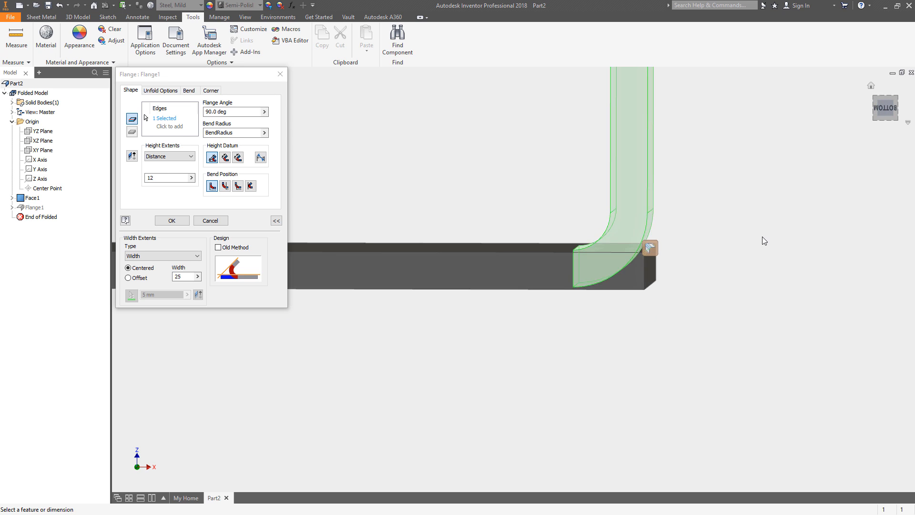
click(172, 221)
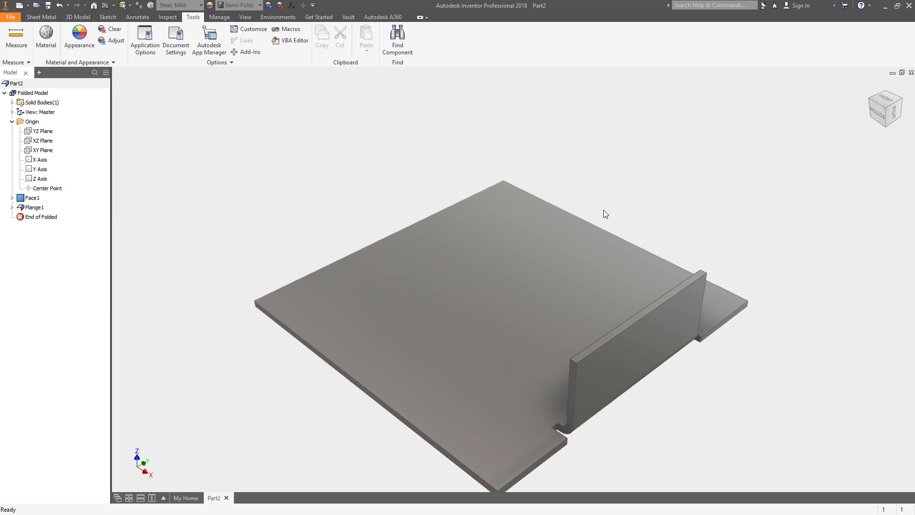
key(F4)
drag(547, 333, 535, 410)
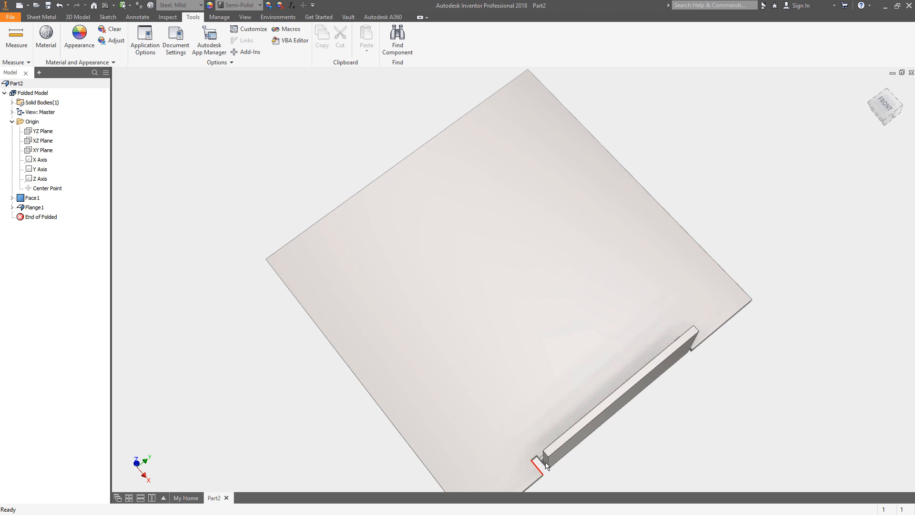
key(F4)
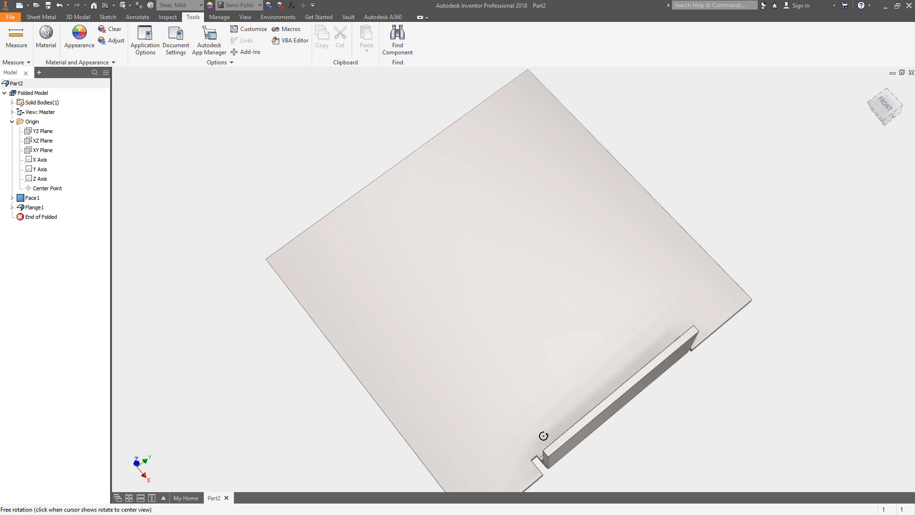
drag(529, 384, 511, 312)
key(Escape)
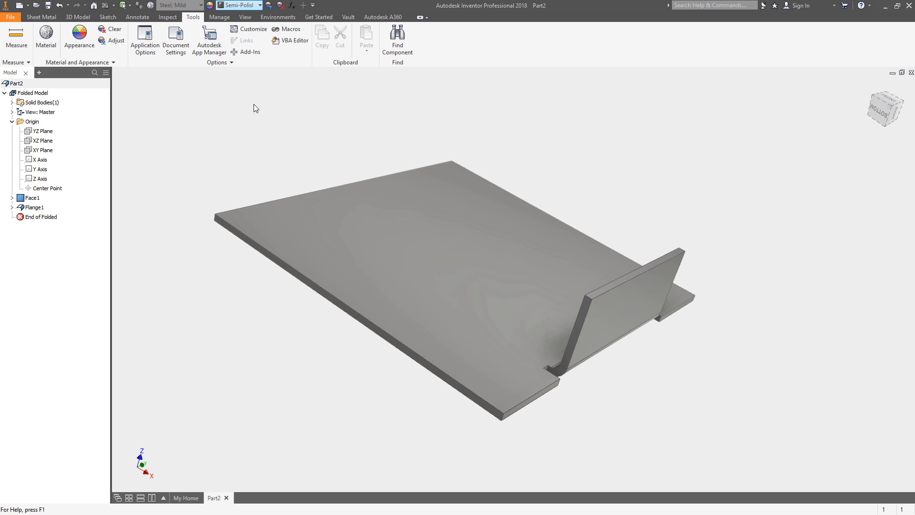
Change the part's appearance to smooth yellow and view the part from the flange's inner side
click(259, 5)
click(200, 217)
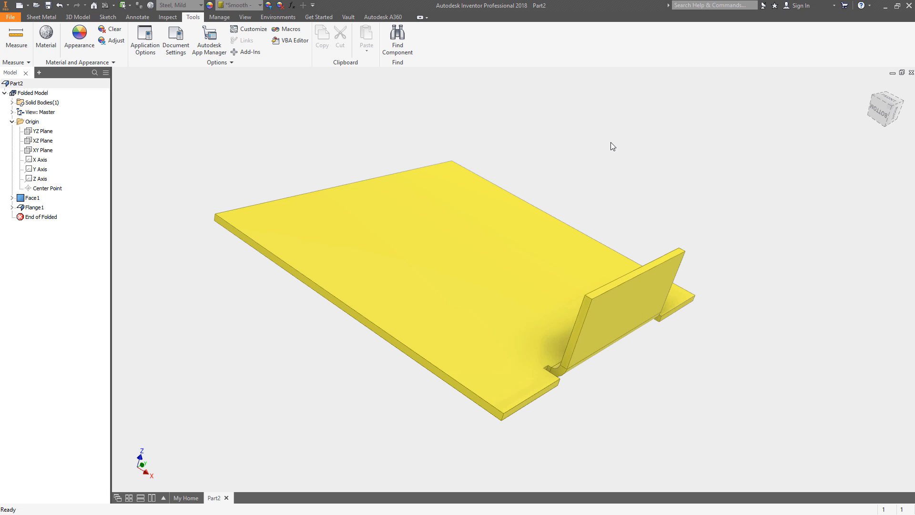
key(F4)
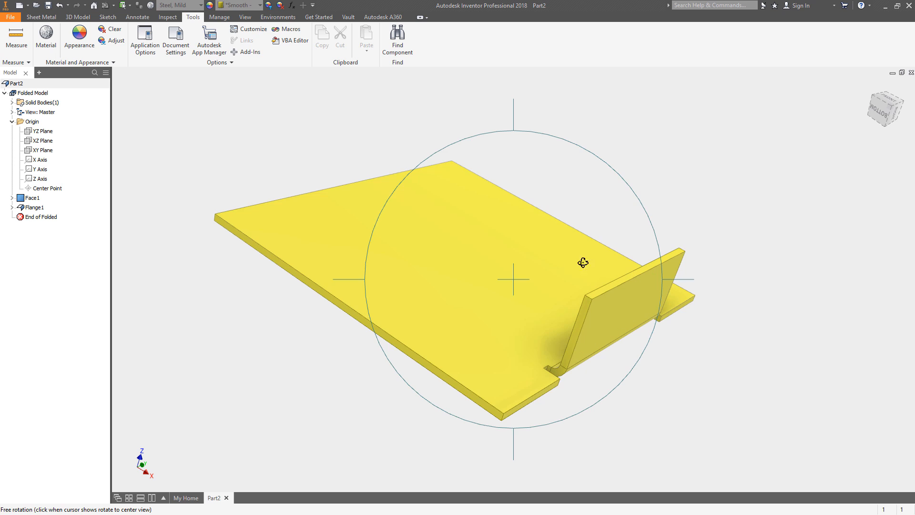
drag(668, 212, 387, 304)
key(Escape)
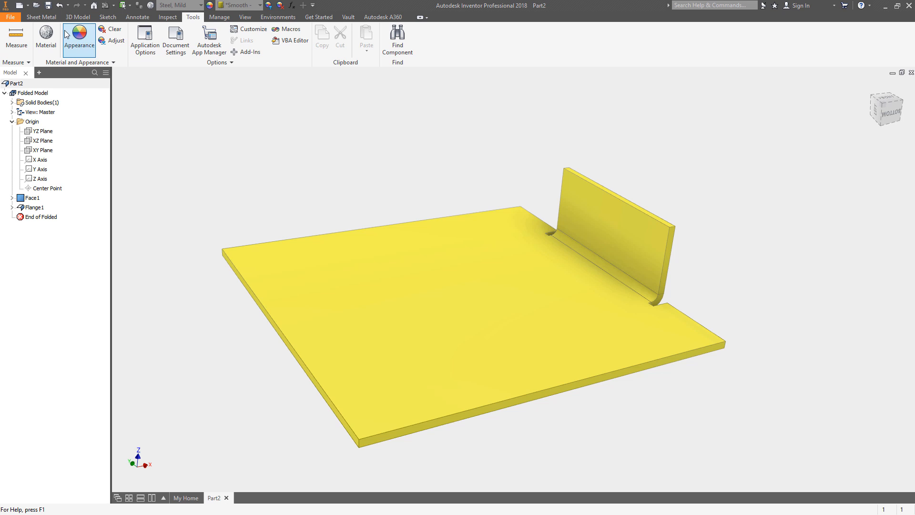
Save the part as 3333.ipt in the Inventor 101 folder
click(41, 17)
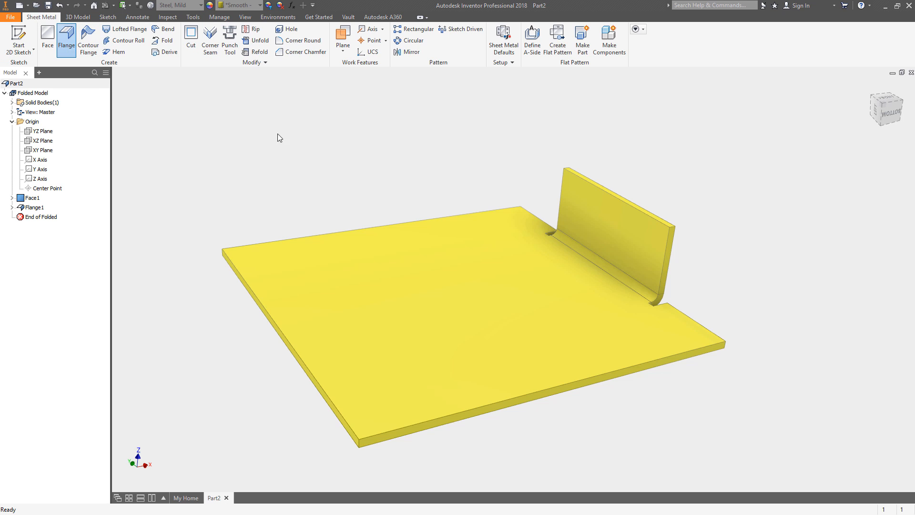
click(47, 6)
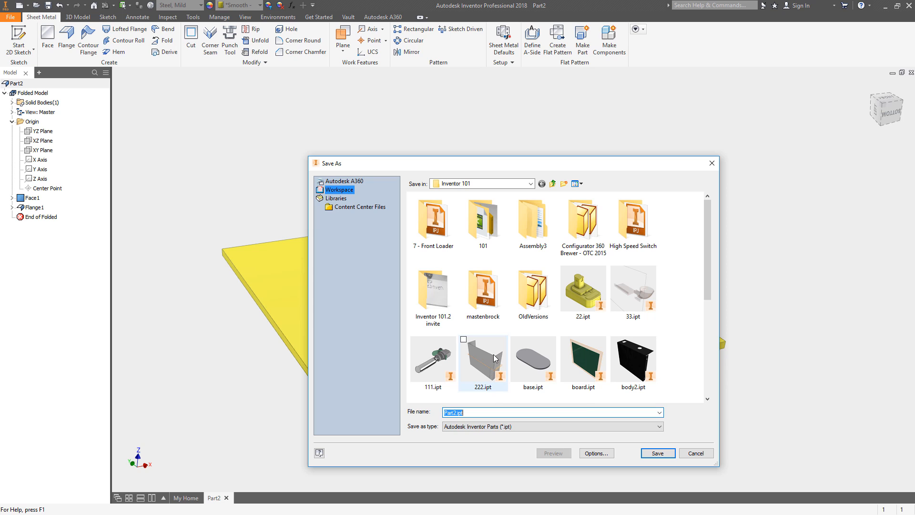
text(sheet)
click(656, 456)
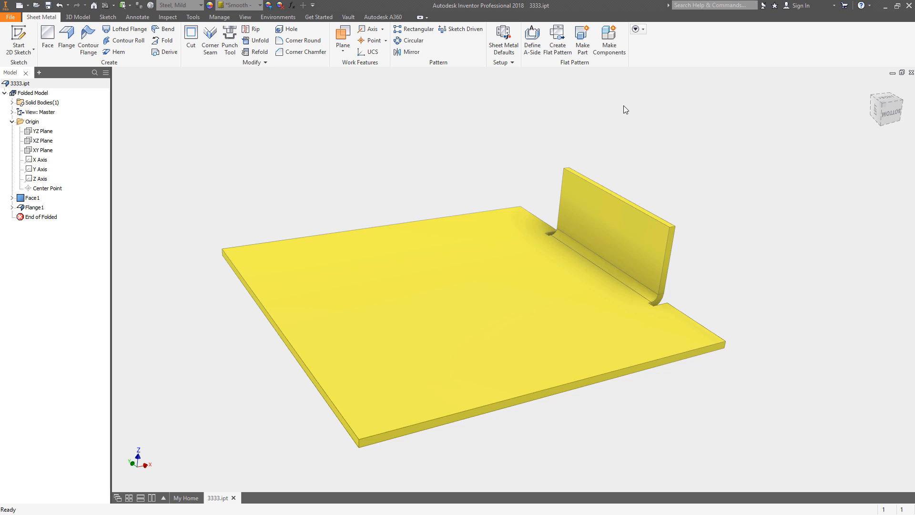
Create the part's flat pattern, compare it with the folded model, and return to the folded model
click(562, 41)
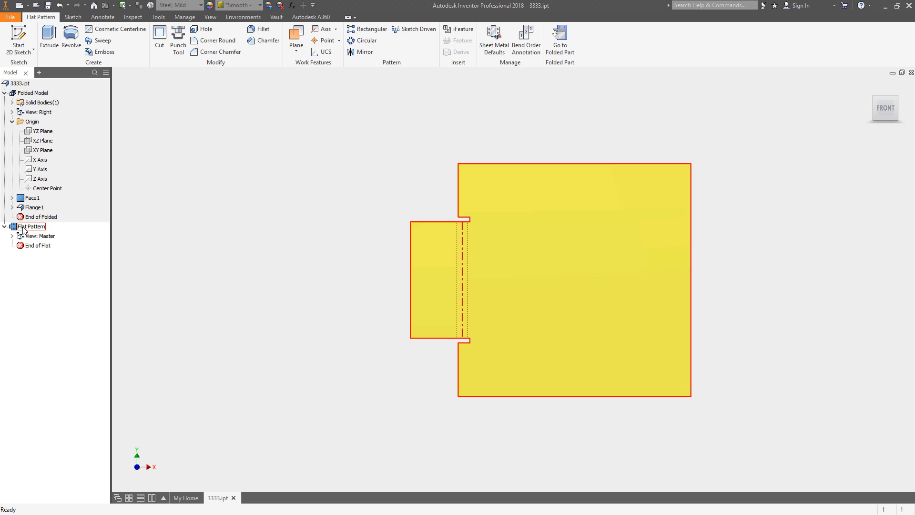
double_click(32, 93)
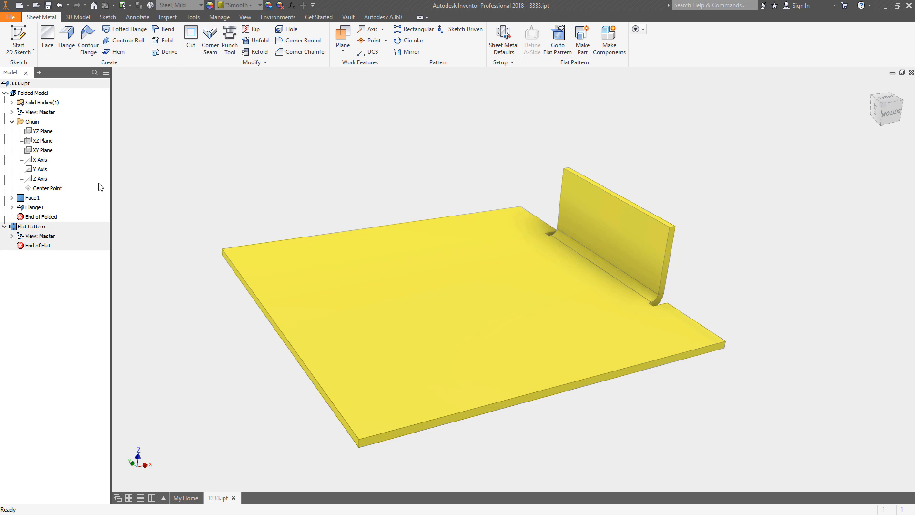
double_click(31, 225)
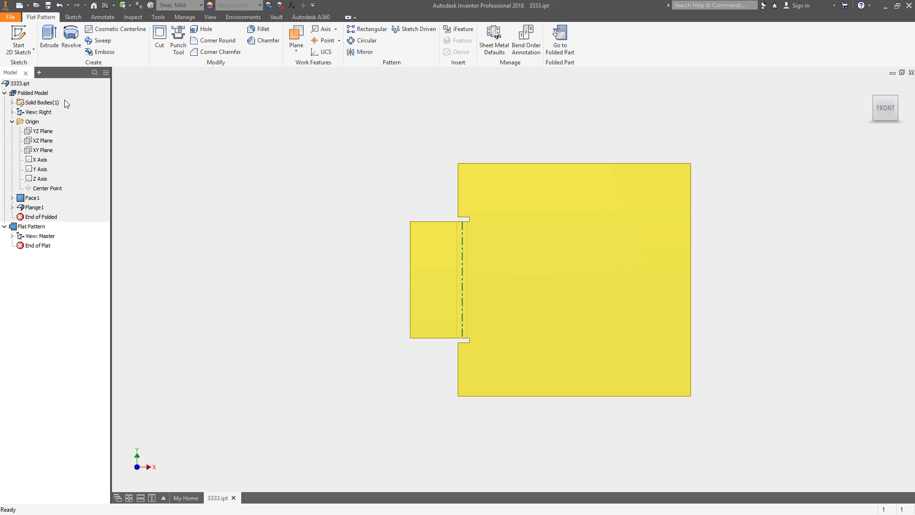
double_click(28, 93)
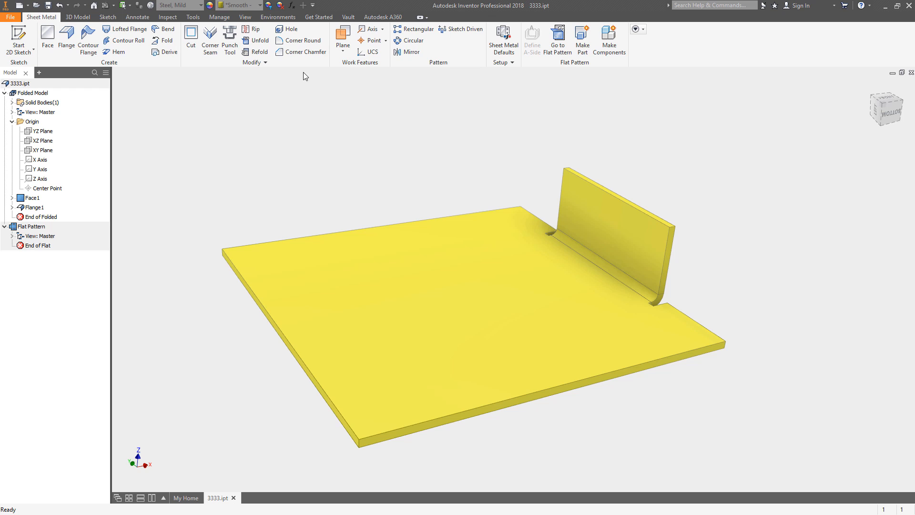
Pattern the flange circularly around the Z axis with 4 occurrences over 360°, and check the result in the flat pattern
key(f)
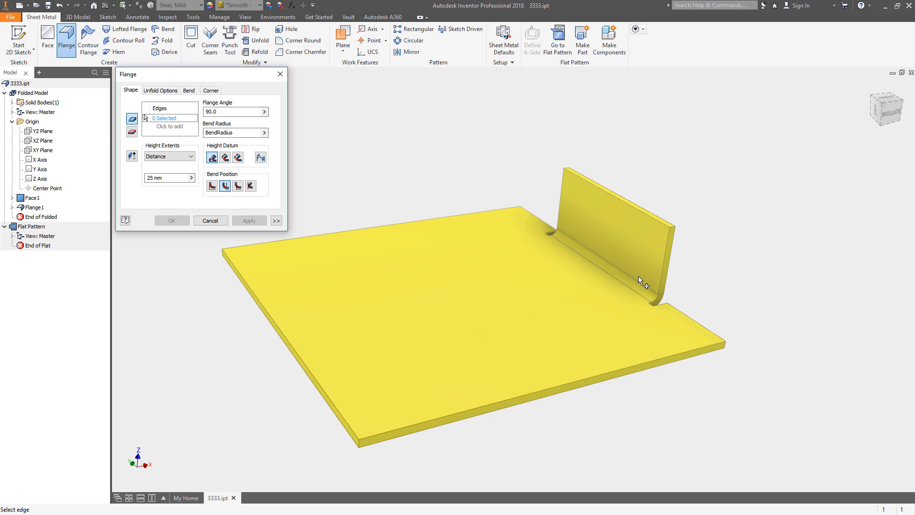
click(208, 221)
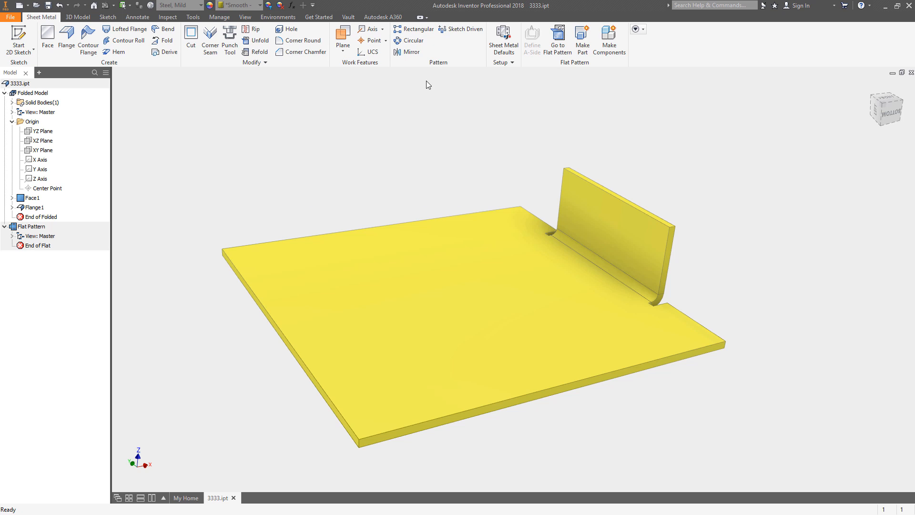
click(410, 40)
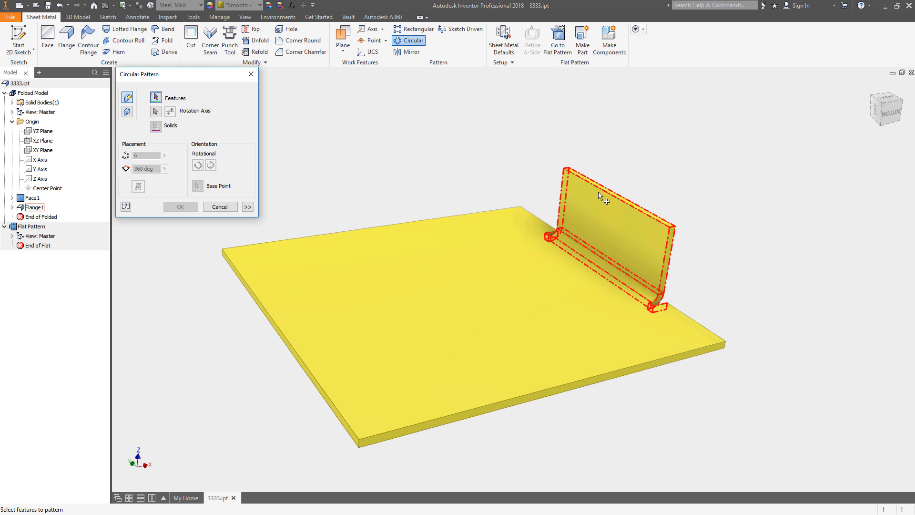
click(602, 196)
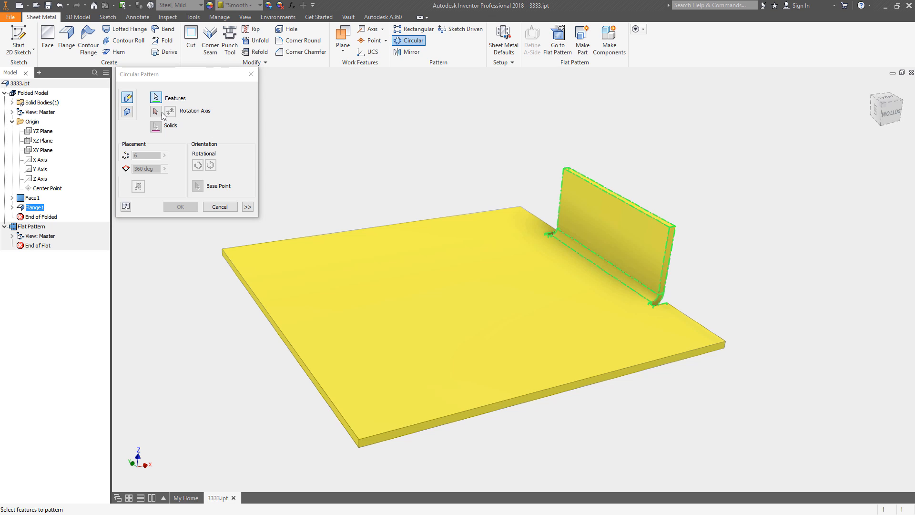
click(155, 112)
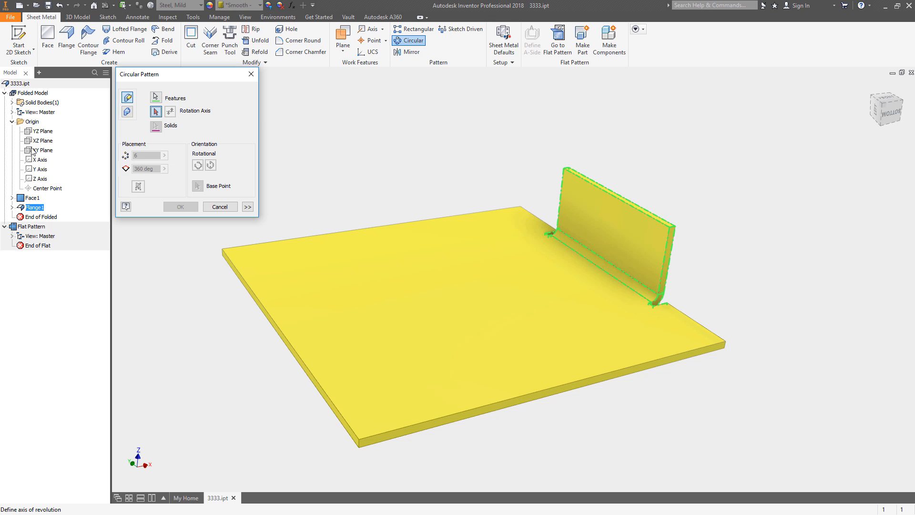
click(40, 180)
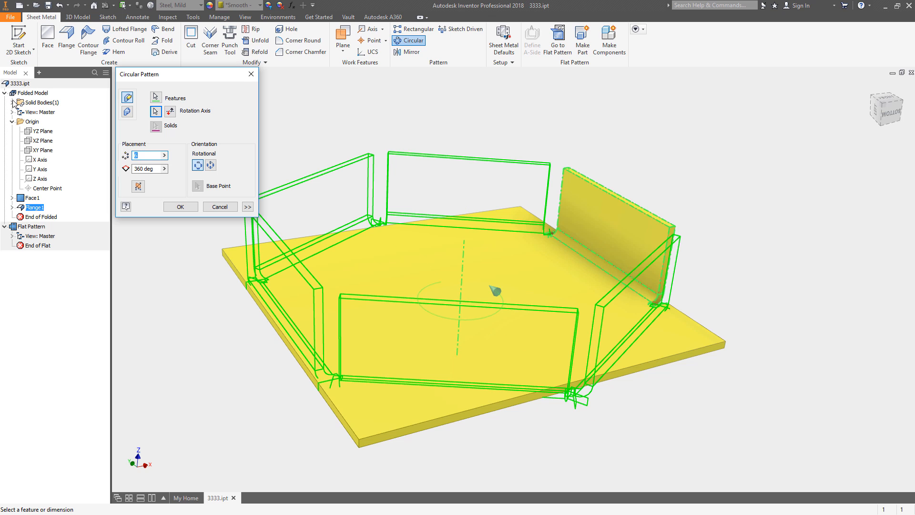
text(4)
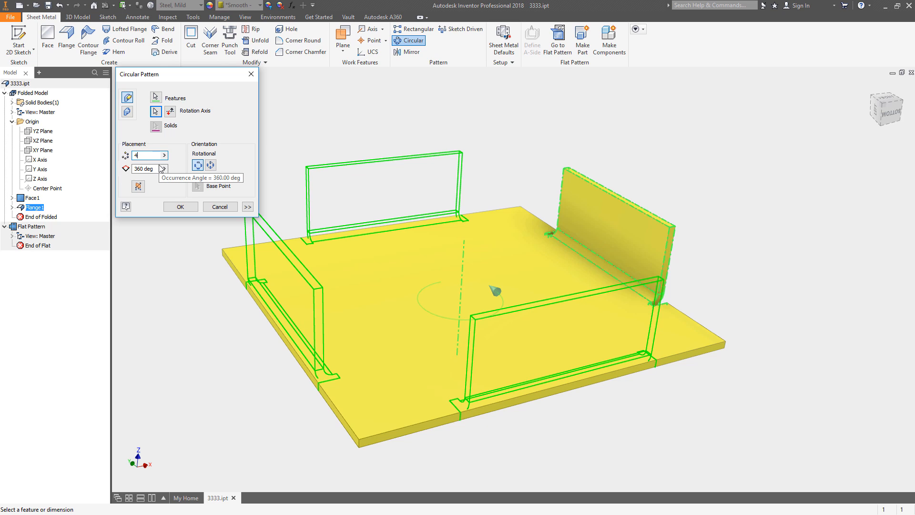
click(180, 206)
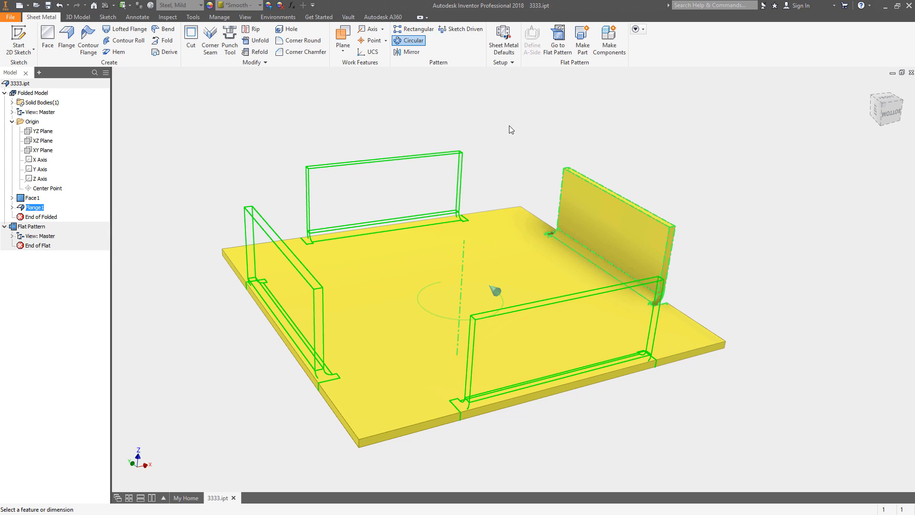
double_click(34, 236)
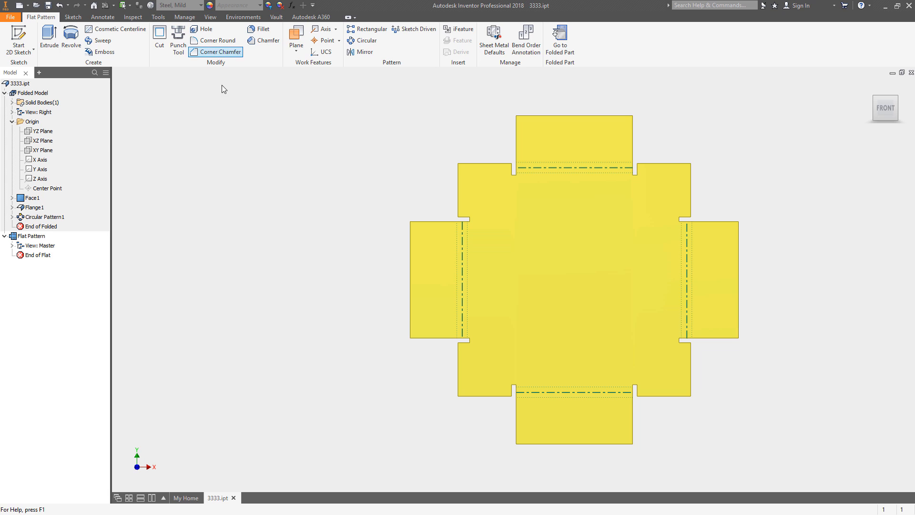
double_click(32, 93)
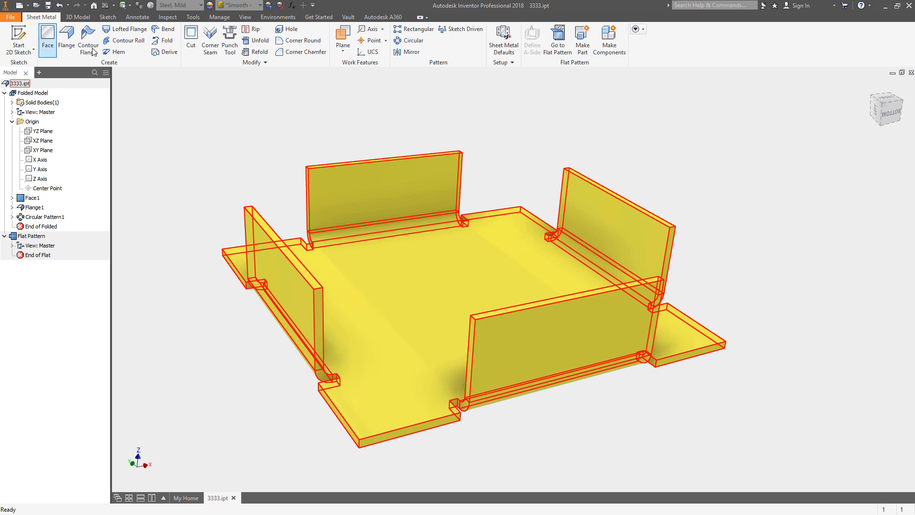
Preview the Teardrop, Rolled and Double hem types on the front flange's upper edge and return the type to Single
click(115, 52)
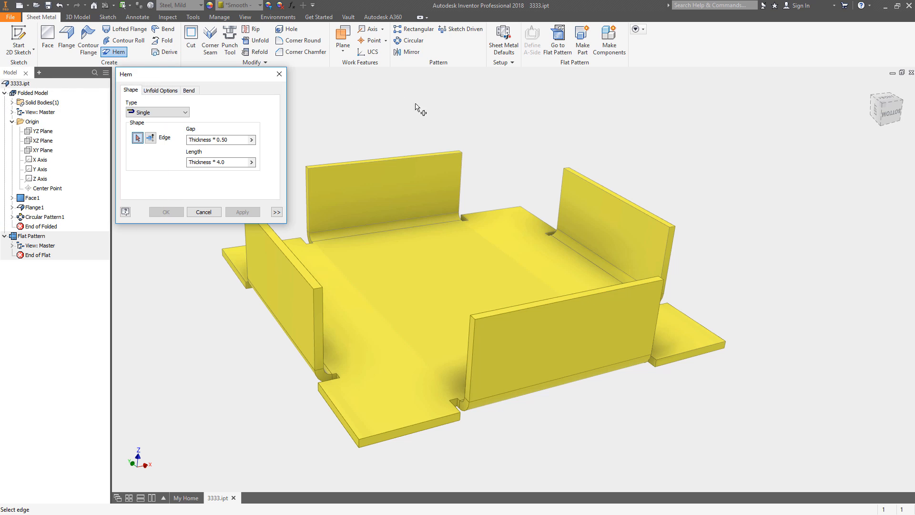
click(535, 304)
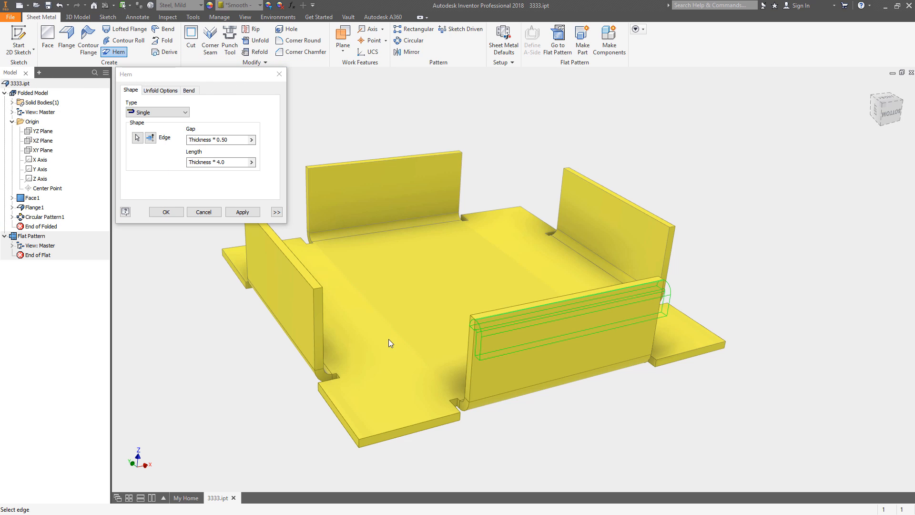
key(F4)
drag(482, 325, 528, 318)
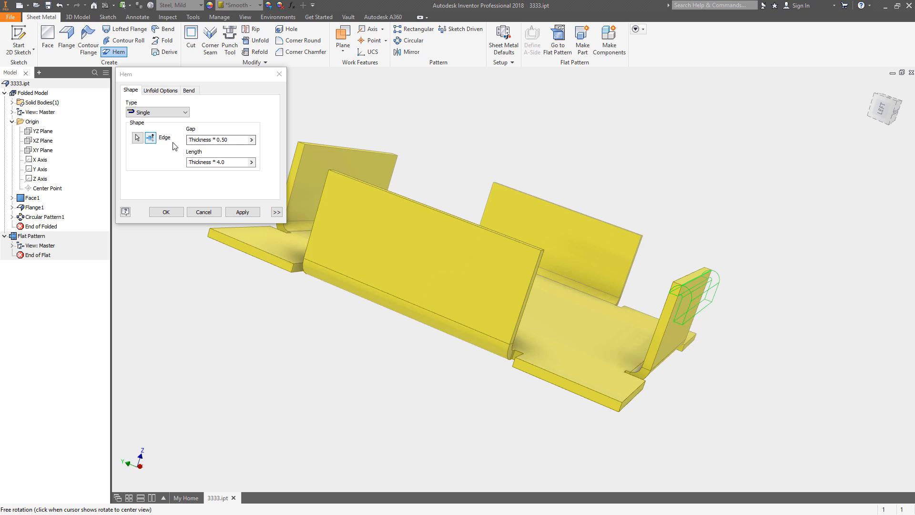
click(153, 112)
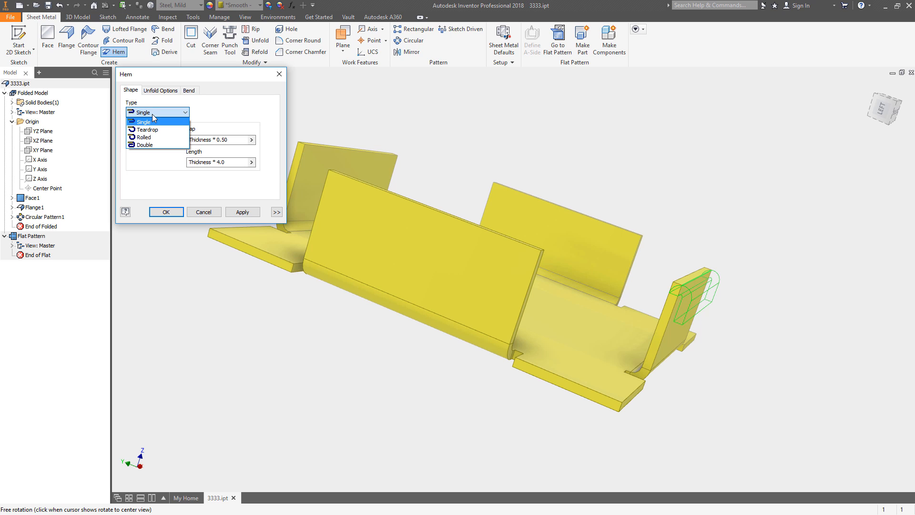
click(148, 131)
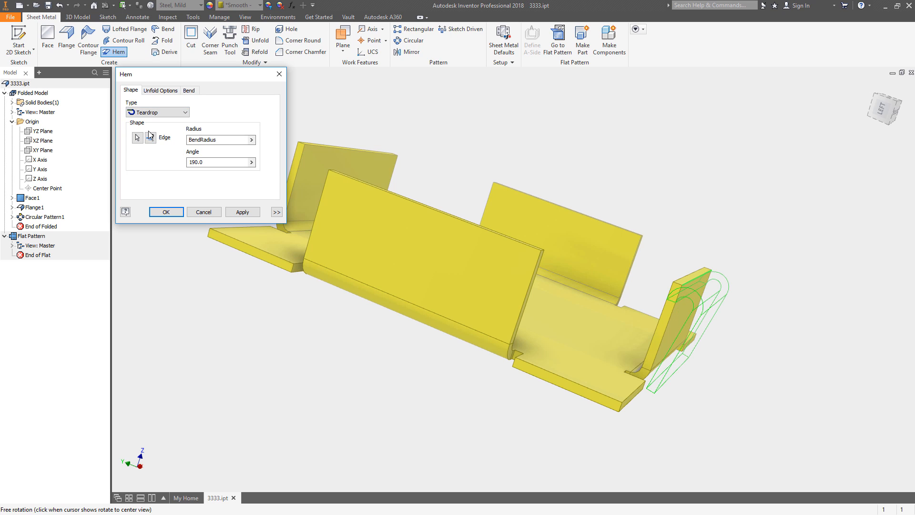
click(153, 113)
click(145, 138)
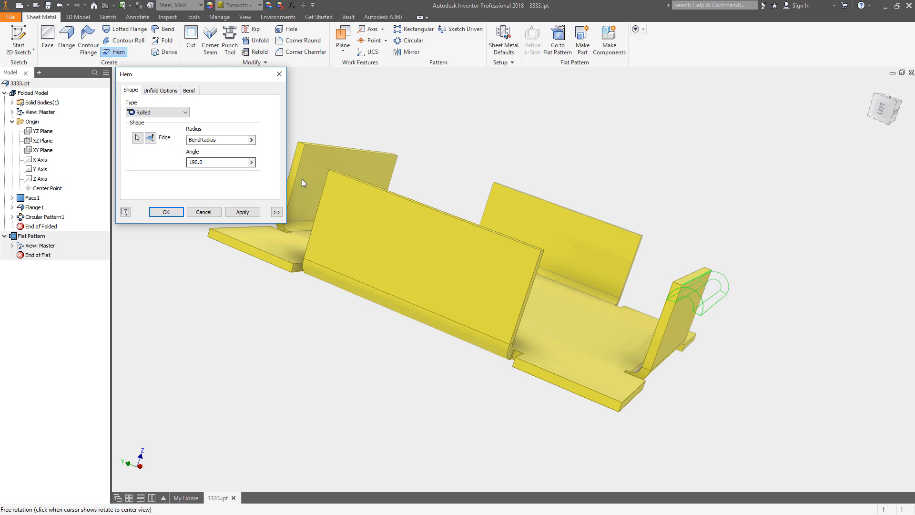
click(153, 113)
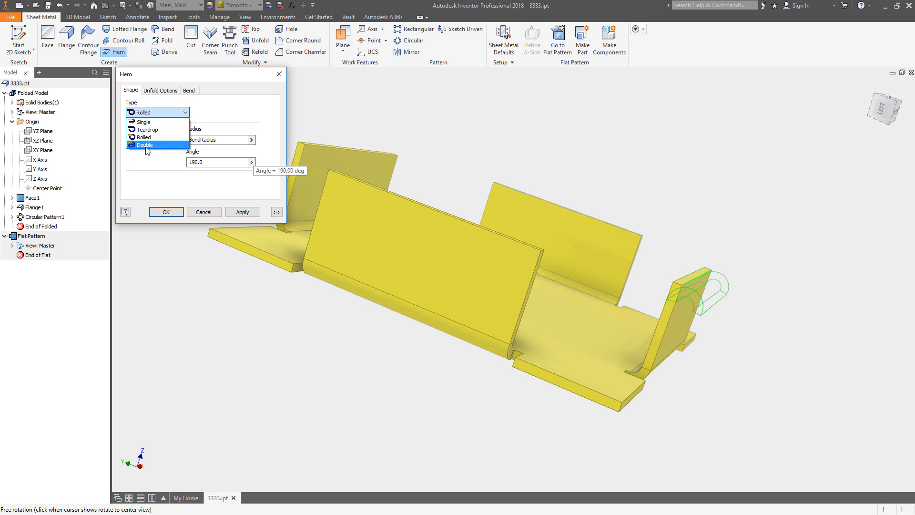
click(145, 145)
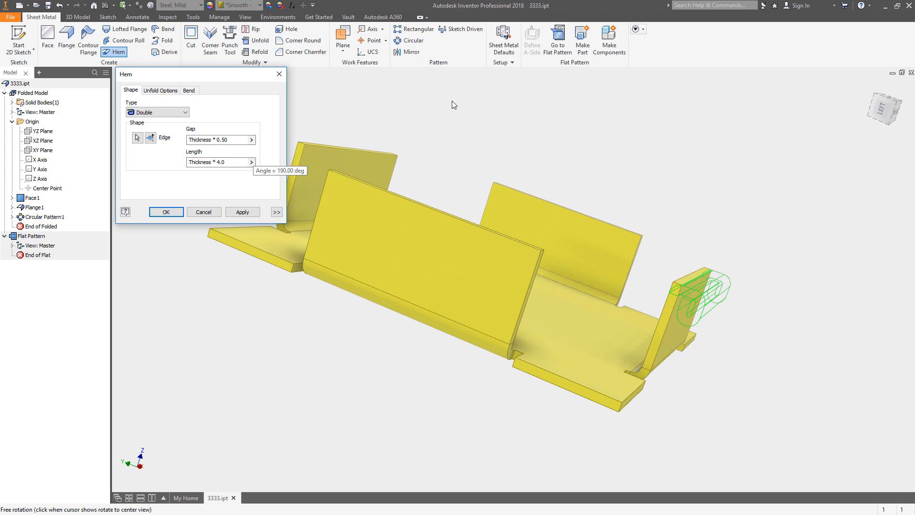
click(158, 114)
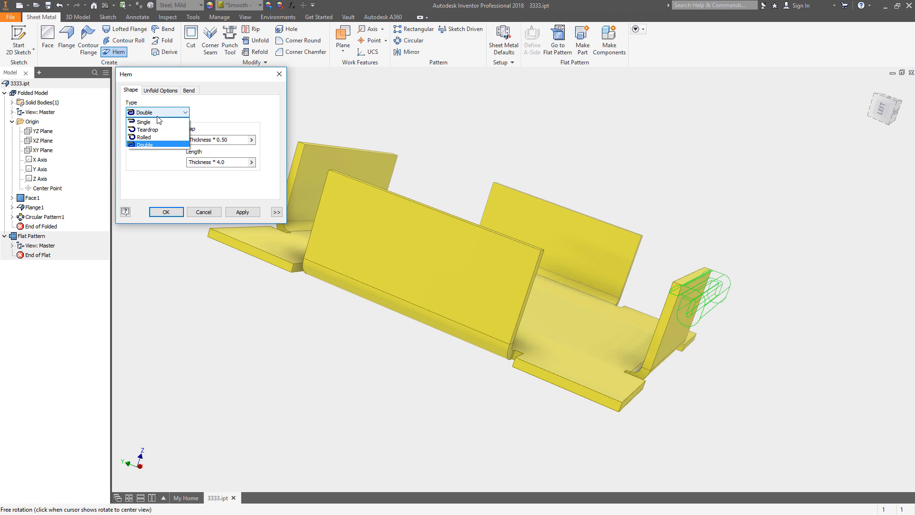
click(157, 121)
Add a Single hem with gap Thickness * 0.50 and length Thickness * 4.0 to the right flange's upper edge, folding outward
shift+middle_drag(510, 200, 394, 221)
click(138, 138)
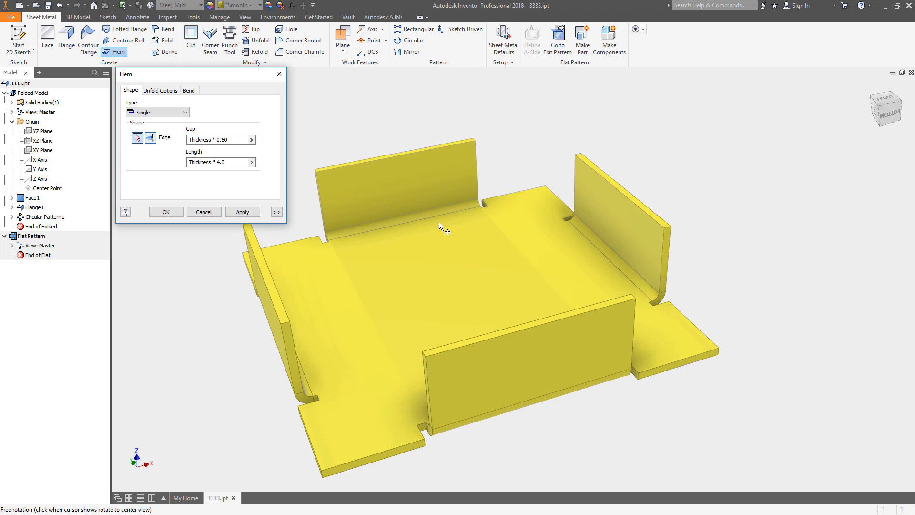
click(633, 201)
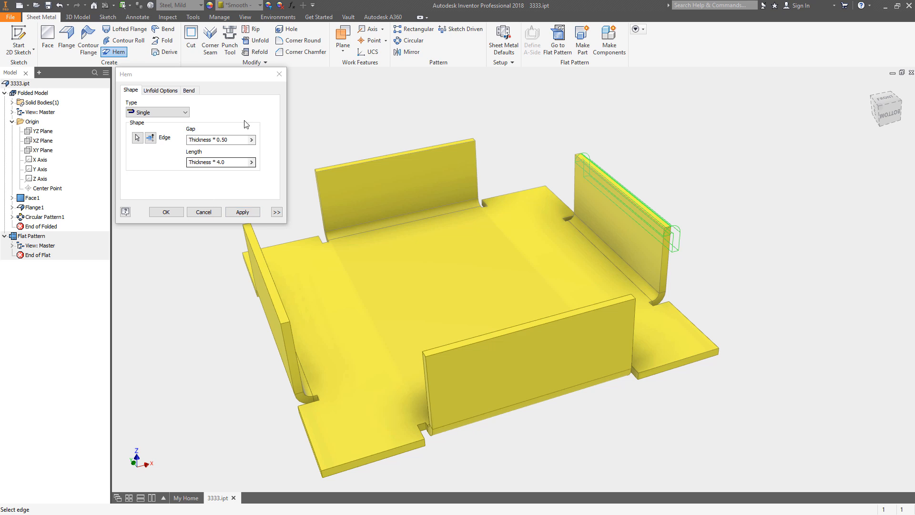
click(242, 212)
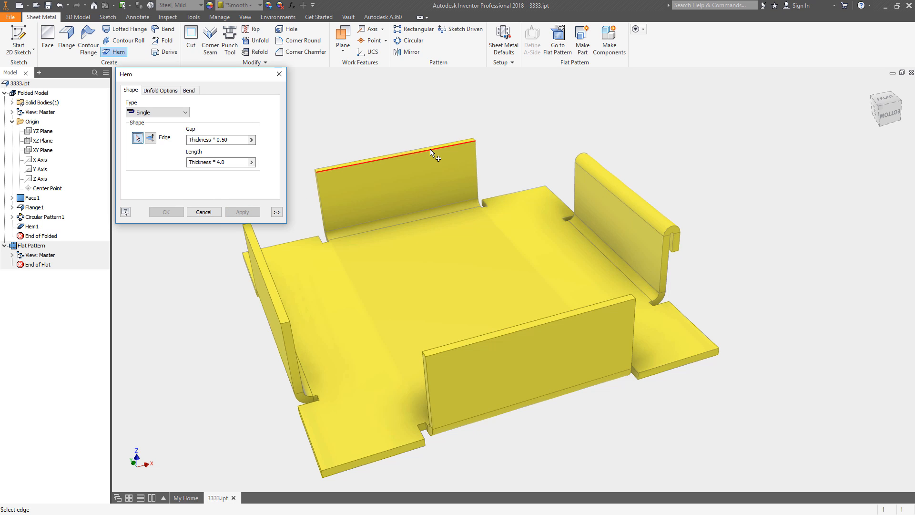
Add Single hems with the same gap and length to the upper edges of the back, front and left flanges
click(438, 140)
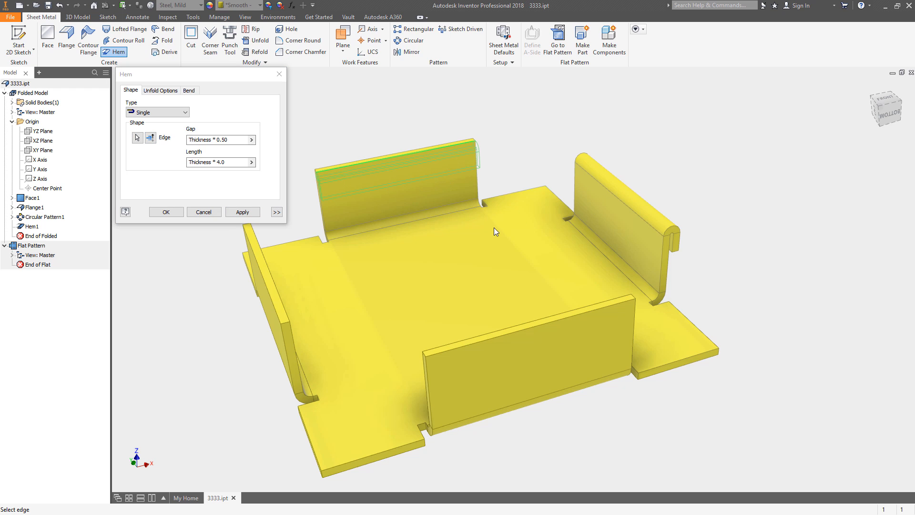
key(F4)
drag(478, 276, 520, 286)
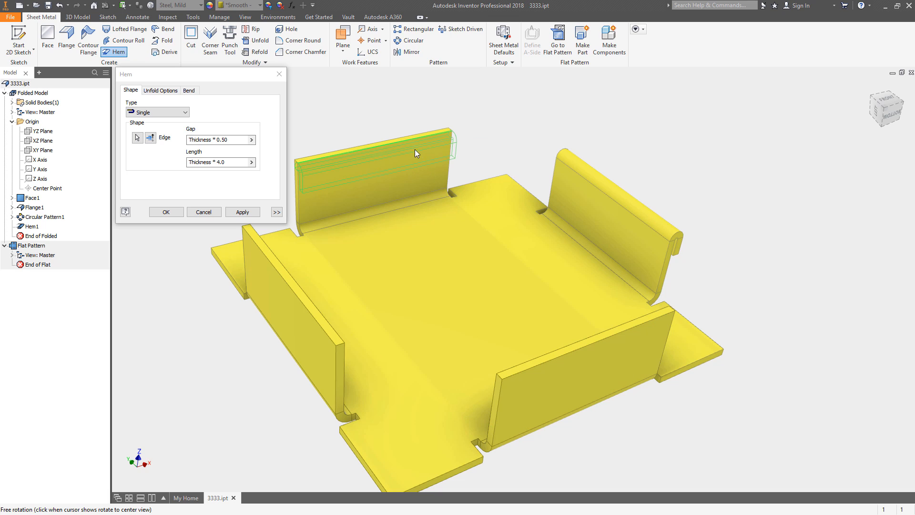
click(242, 212)
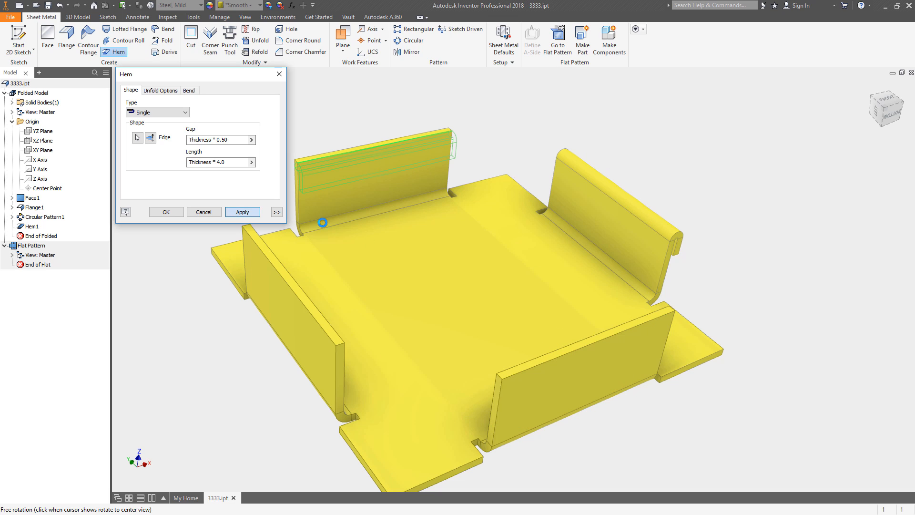
click(540, 354)
click(242, 211)
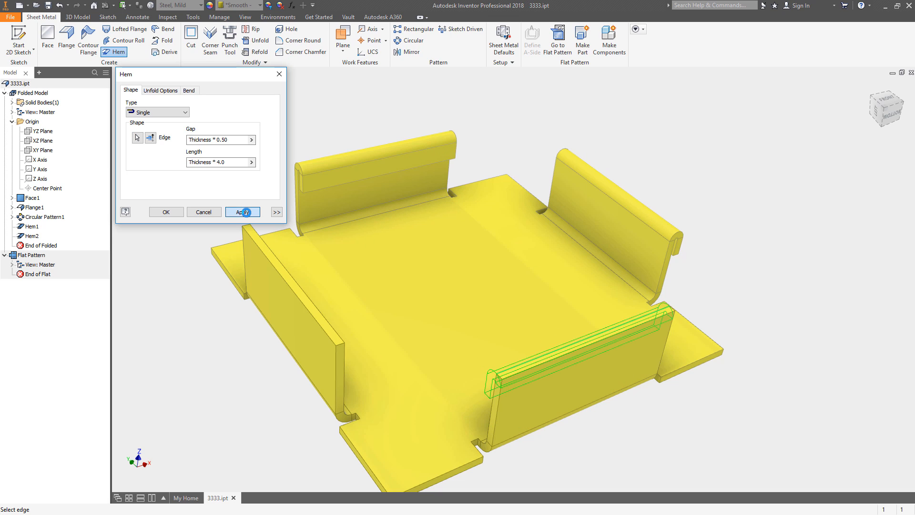
click(259, 298)
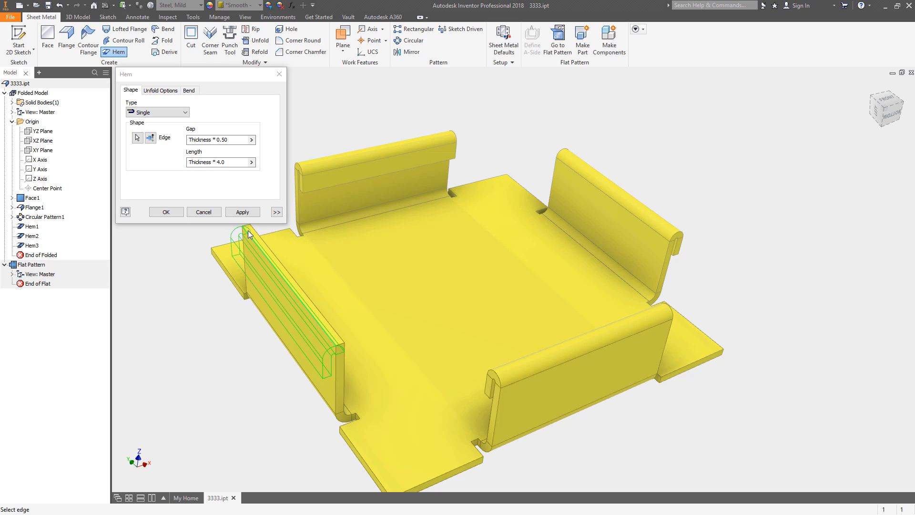
click(242, 212)
click(202, 212)
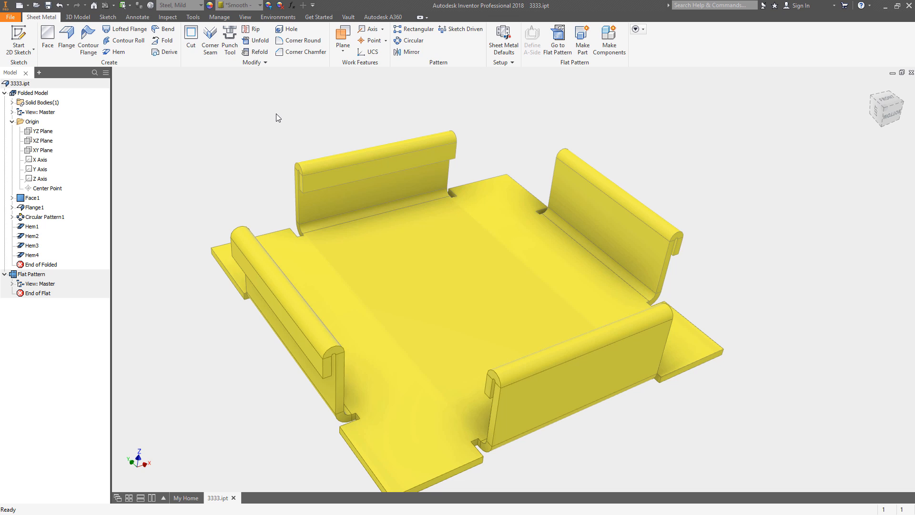
Examine the hem's profile in a straight side view, then view the whole hemmed part at an angle
click(891, 116)
scroll(673, 258, down, 3)
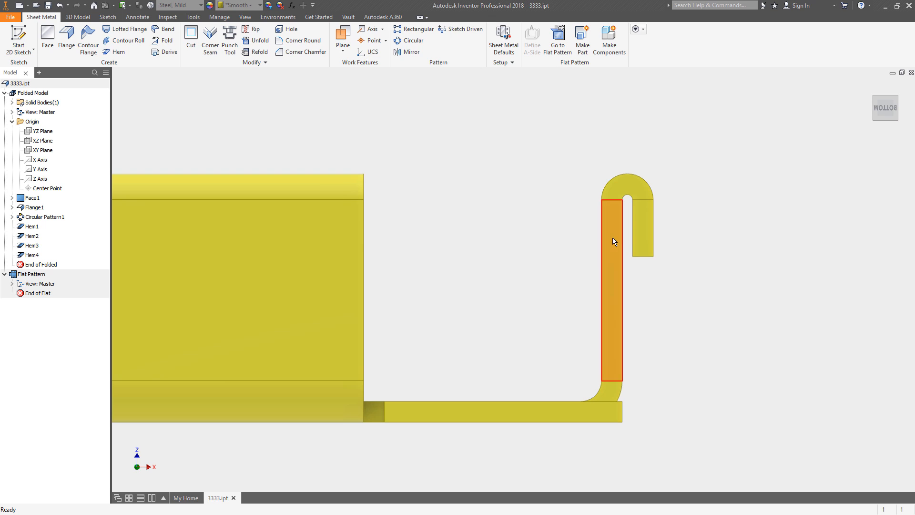
scroll(496, 308, down, 3)
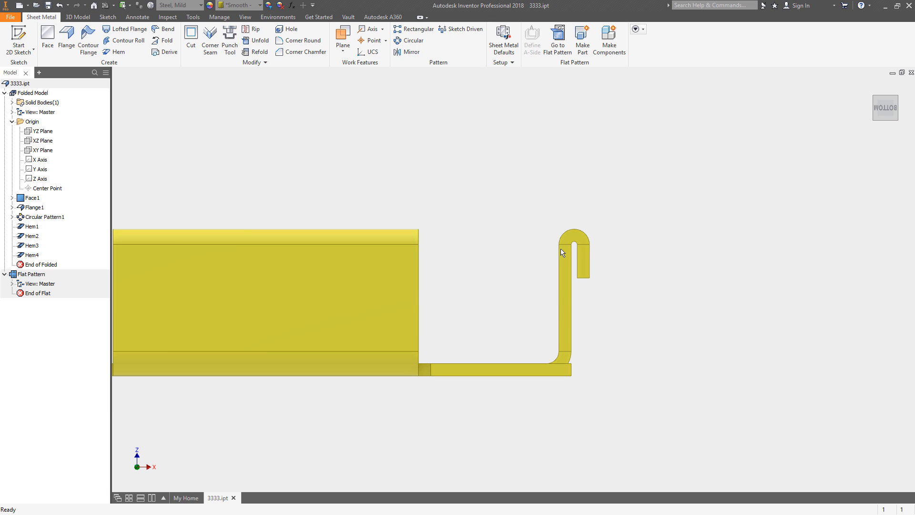
key(F4)
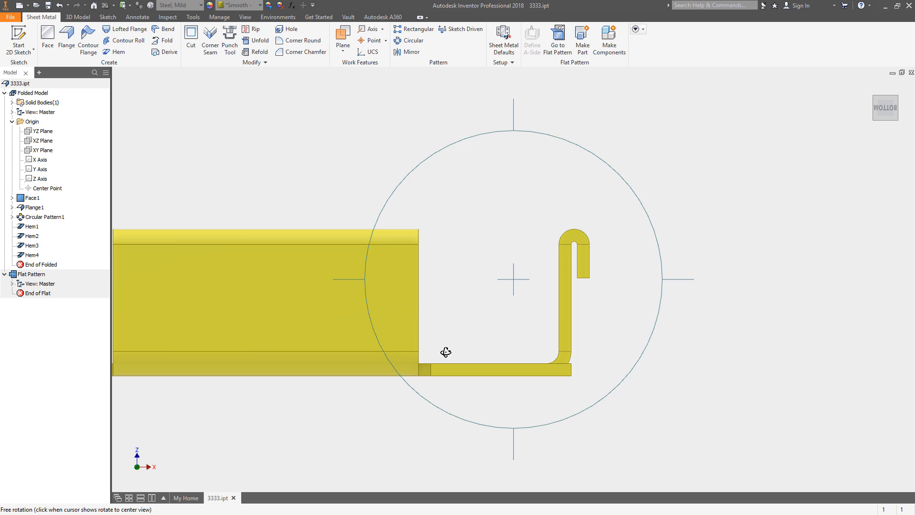
drag(446, 352, 453, 368)
scroll(449, 356, down, 3)
scroll(449, 361, down, 3)
key(F4)
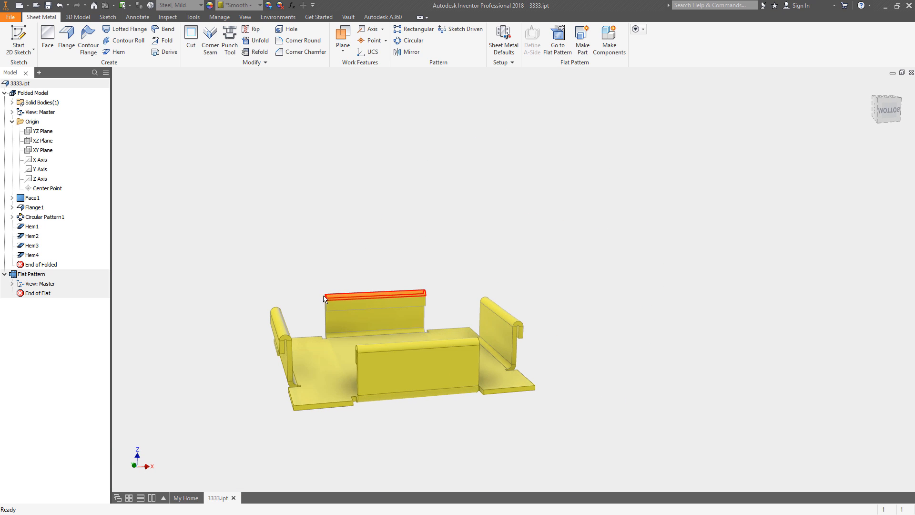
Check the hems' bend lines in the flat pattern and return to the folded model
double_click(31, 274)
key(F2)
drag(540, 298, 649, 307)
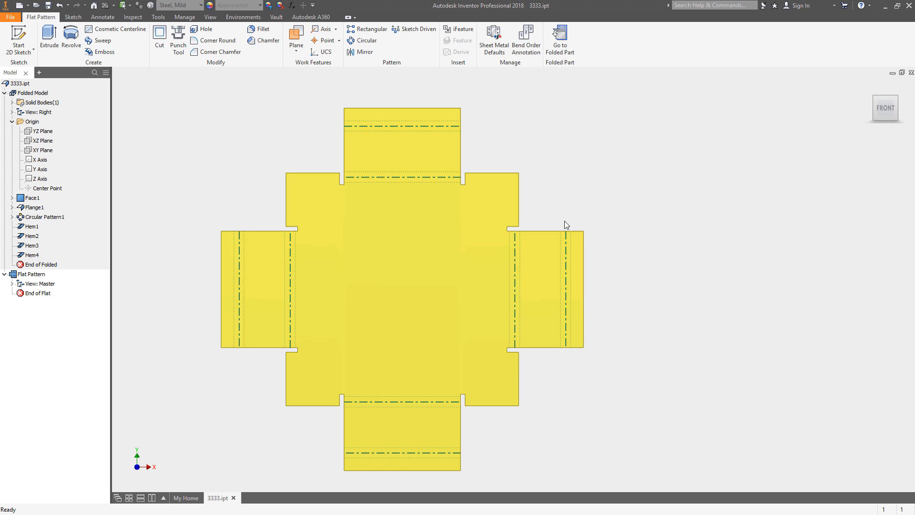
double_click(43, 94)
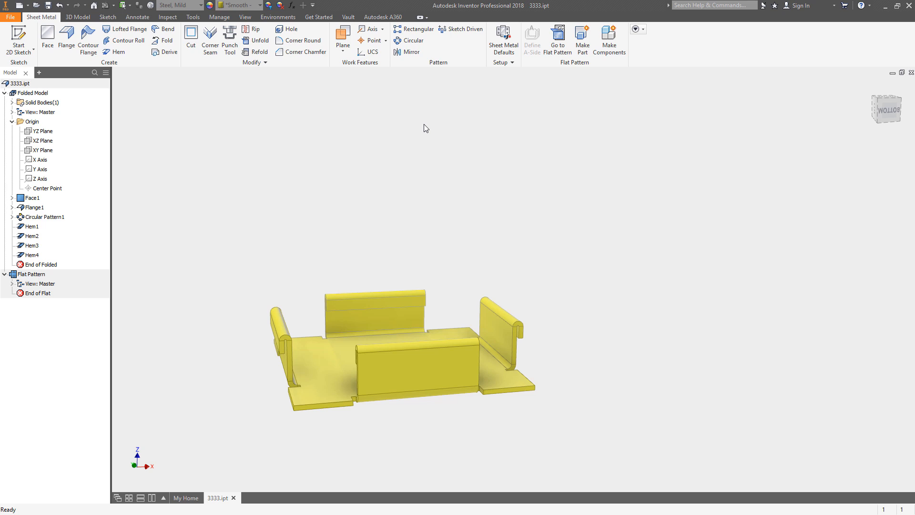
Save the part and create a new part from the metric Sheet Metal (mm).ipt template
click(48, 6)
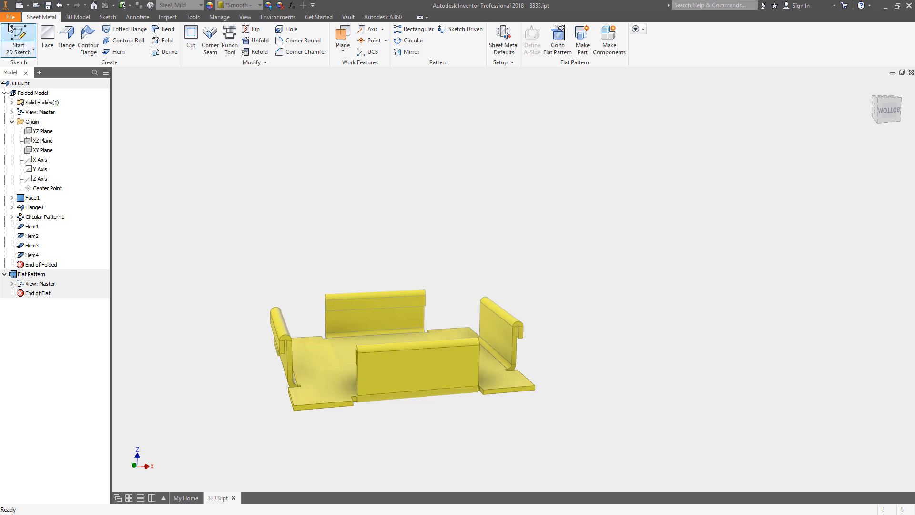
click(19, 5)
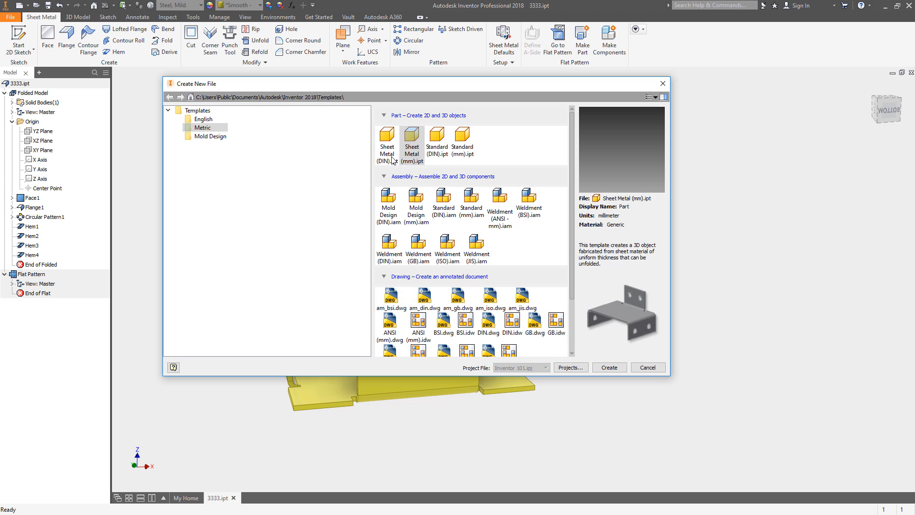
click(411, 143)
click(610, 367)
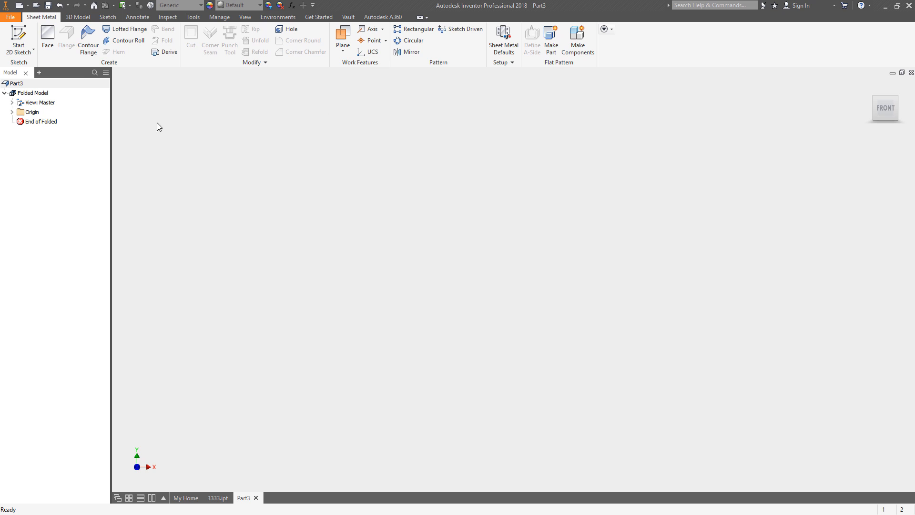
Start a 2D sketch on the new part's XY plane
click(12, 112)
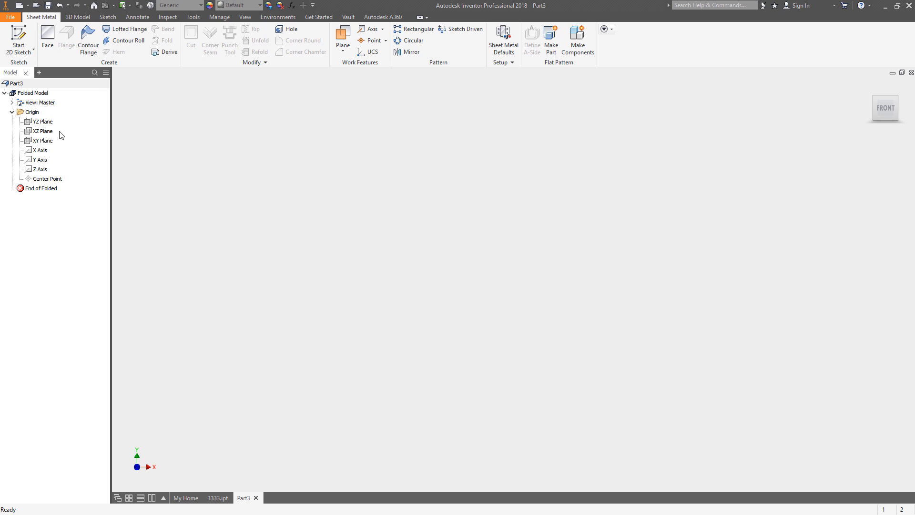
click(39, 141)
click(83, 146)
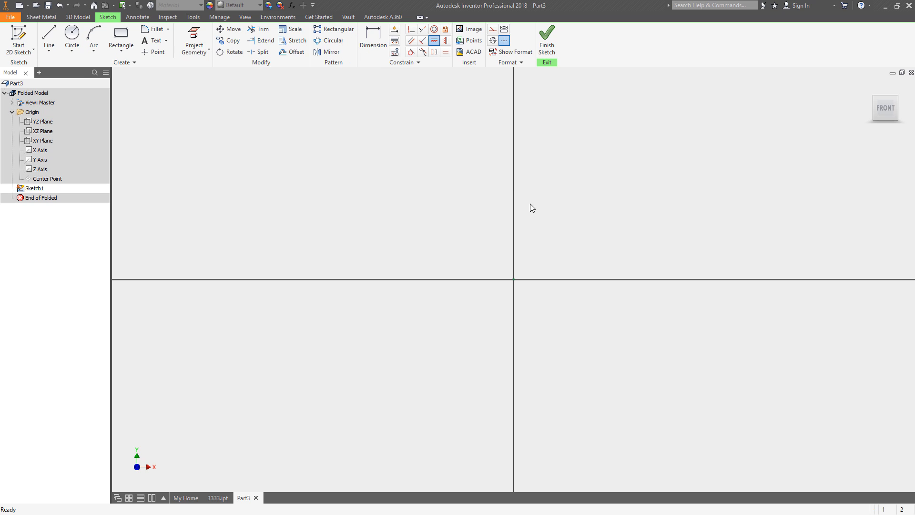
click(49, 39)
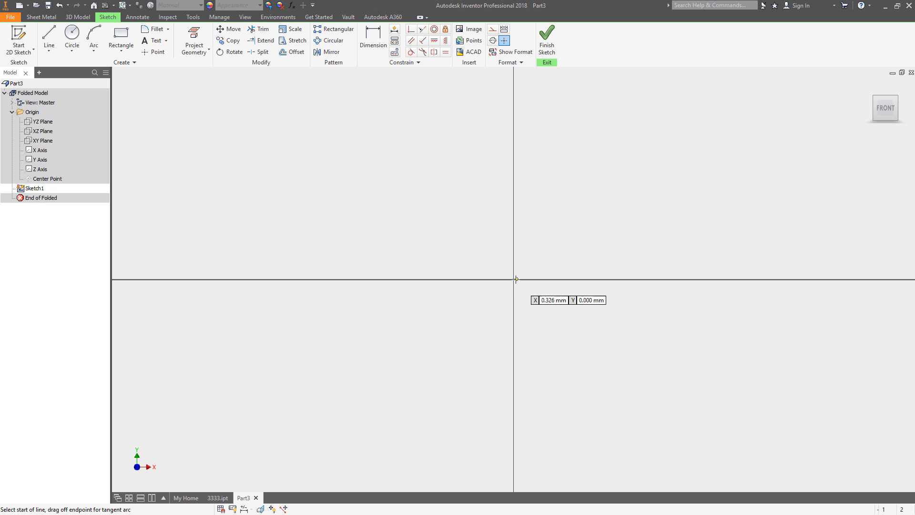
click(514, 280)
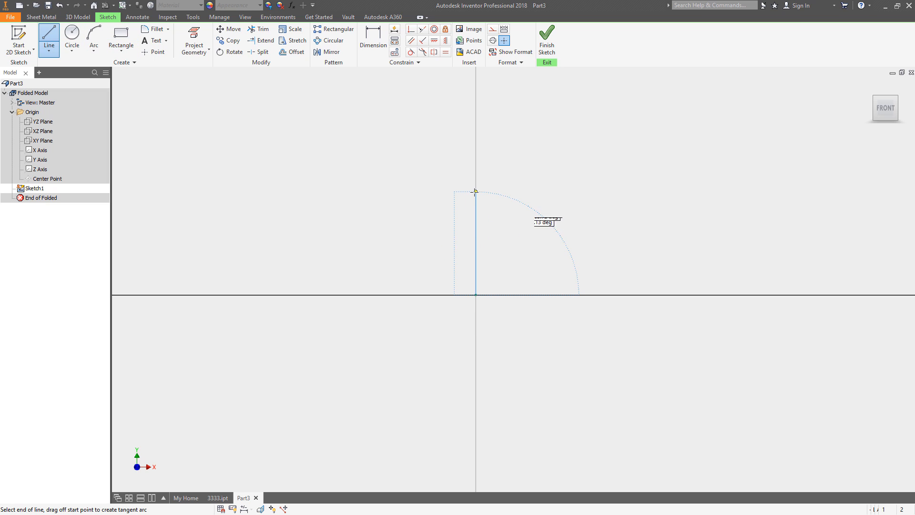
text(15)
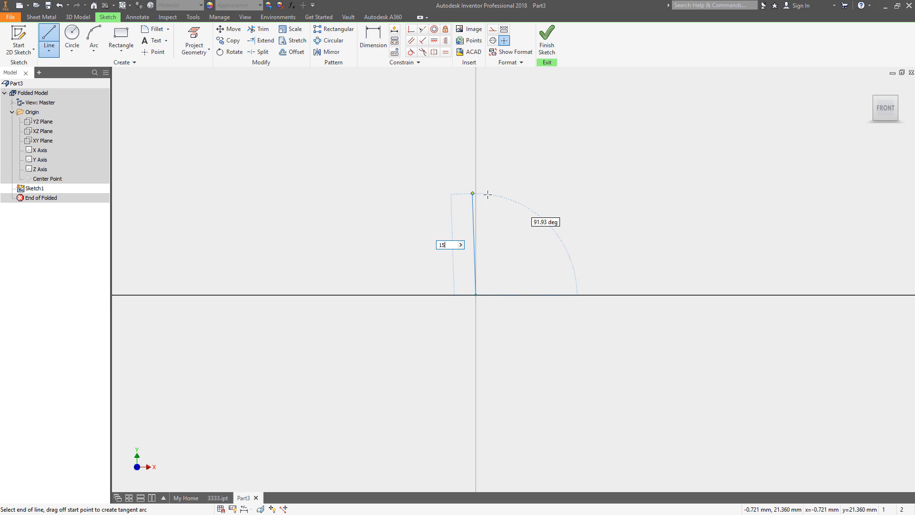
key(Escape)
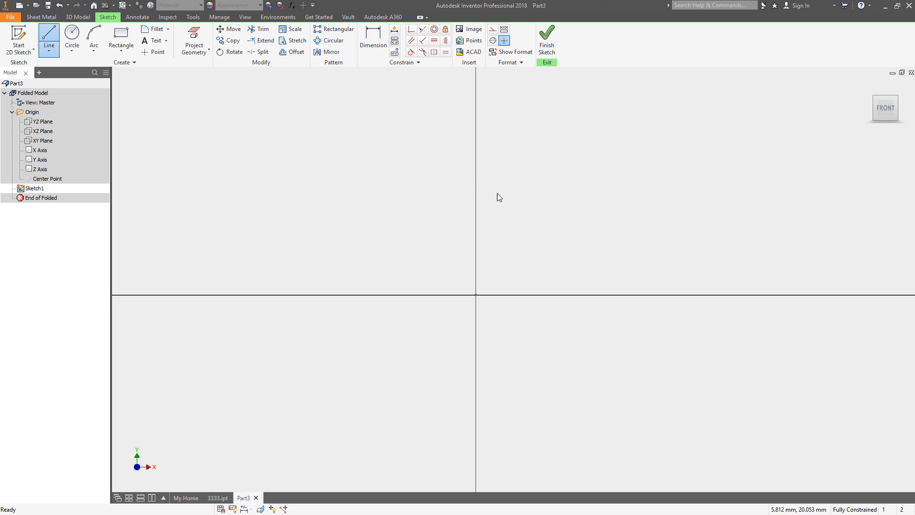
key(Escape)
Draw a 15 mm vertical line up from the origin, followed by a 36 mm horizontal line from its upper end
key(l)
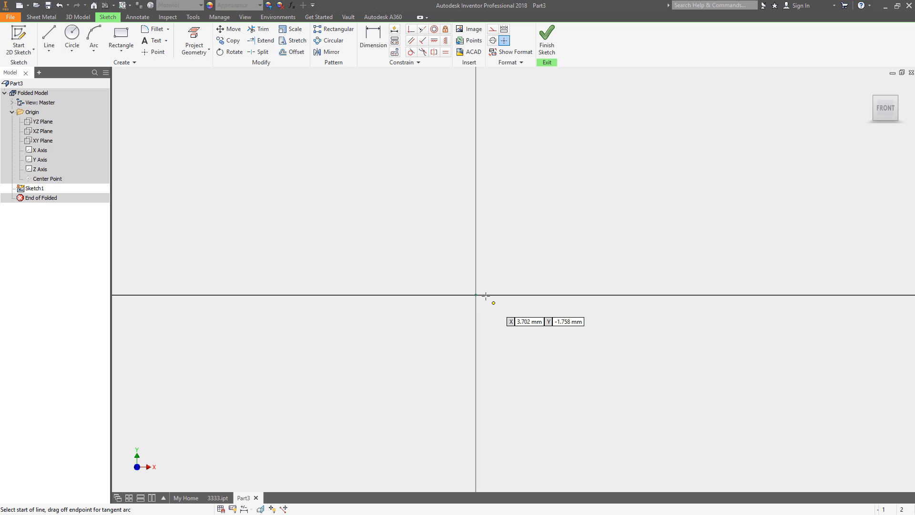
click(475, 294)
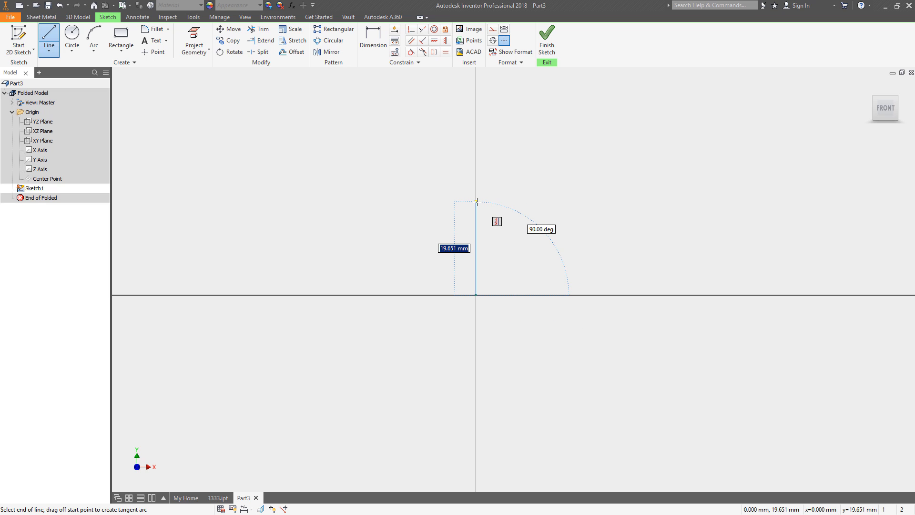
text(15)
key(Return)
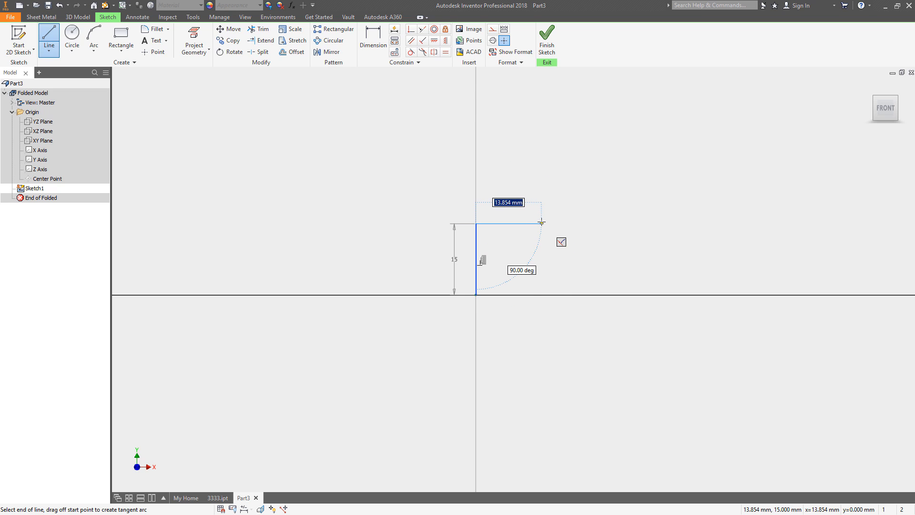
text(36)
key(Return)
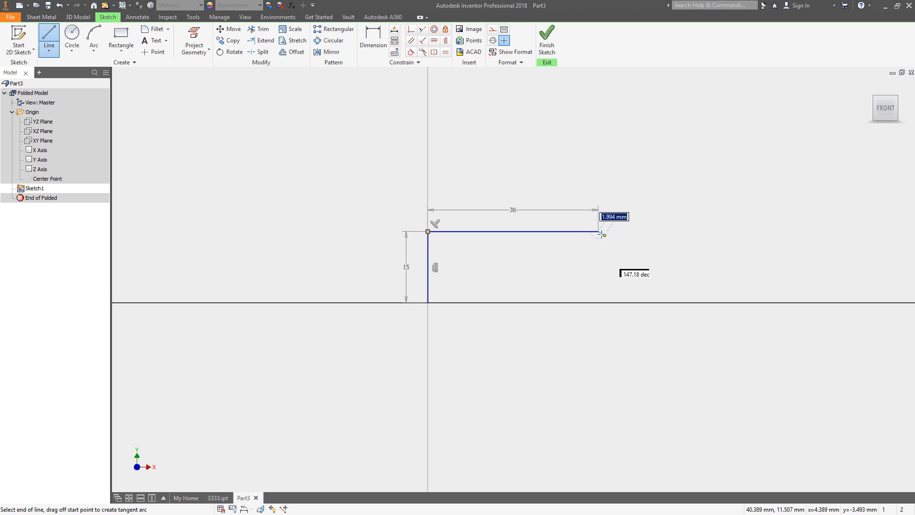
Extend the profile with a tangent half-circle arc about 49 mm across, an upward vertical line and a short inward horizontal line, and finish the sketch
mouse_move(600, 232)
mouse_down()
mouse_move(706, 333)
mouse_move(613, 476)
mouse_move(595, 461)
mouse_up()
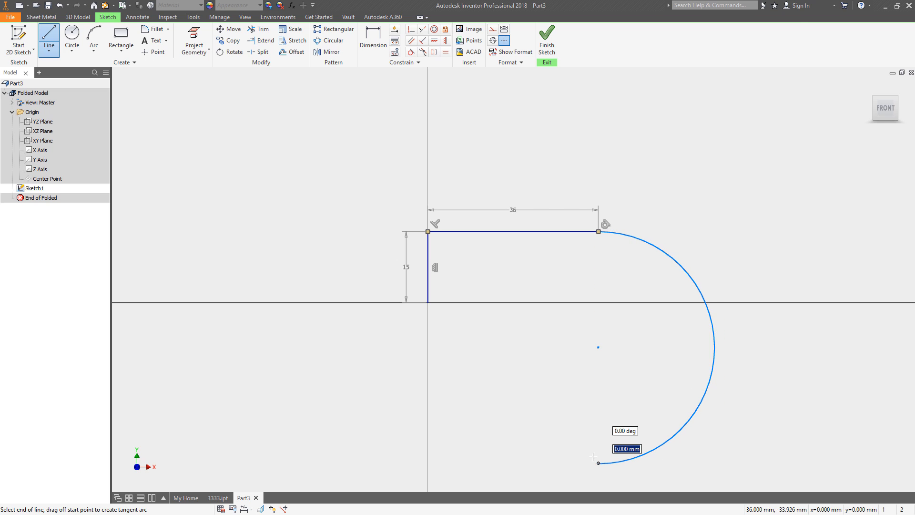
scroll(594, 456, down, 3)
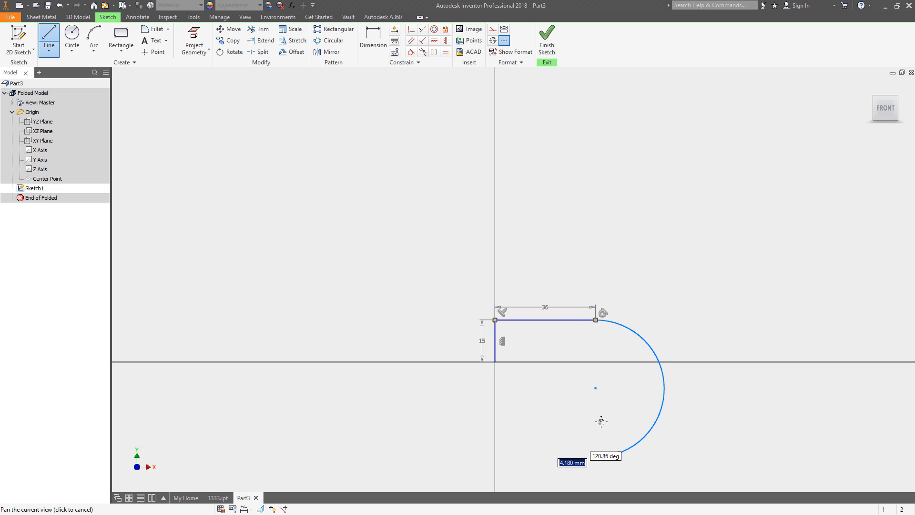
click(615, 385)
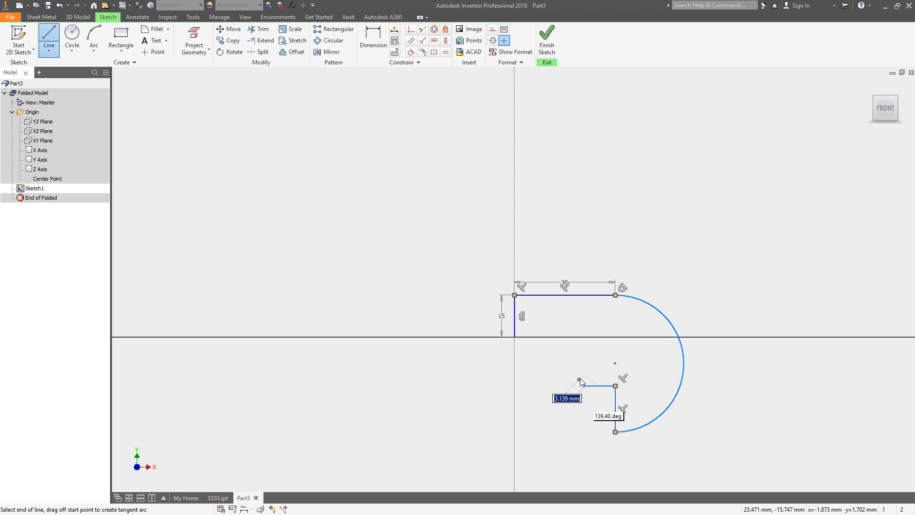
click(585, 385)
key(Escape)
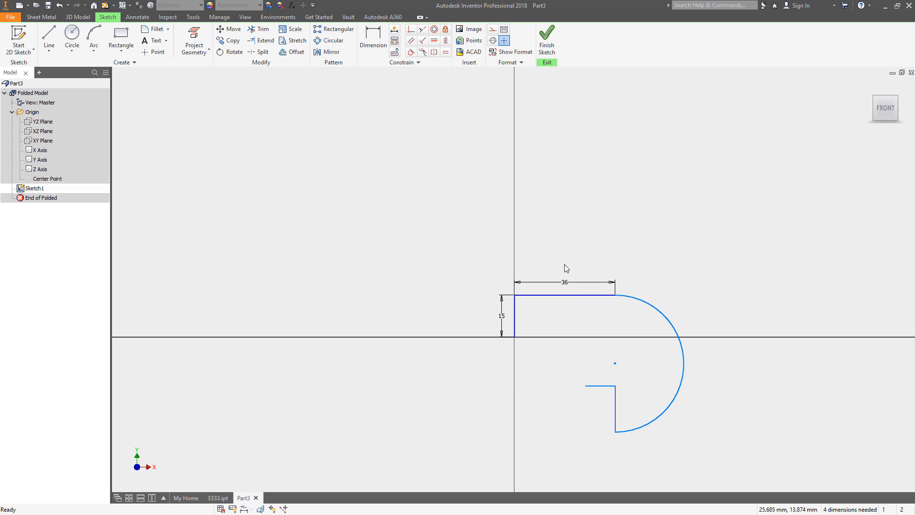
click(547, 38)
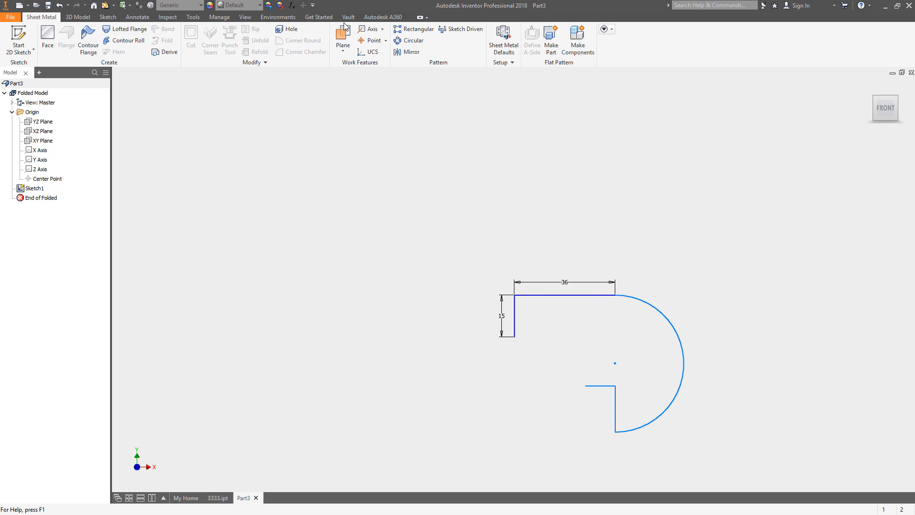
Start a Contour Flange on the open profile and set the view projection to Perspective with Ortho Faces
click(88, 40)
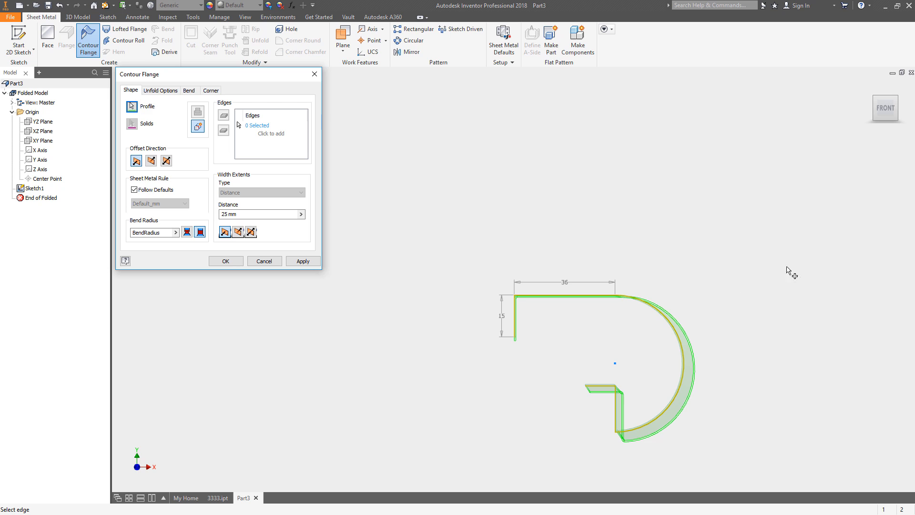
scroll(705, 252, up, 5)
middle_drag(662, 251, 719, 167)
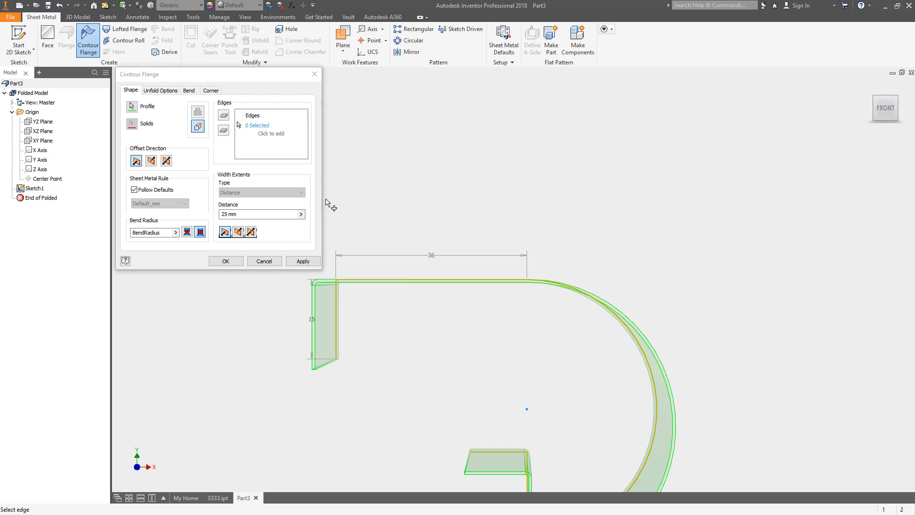
scroll(583, 264, down, 5)
key(F4)
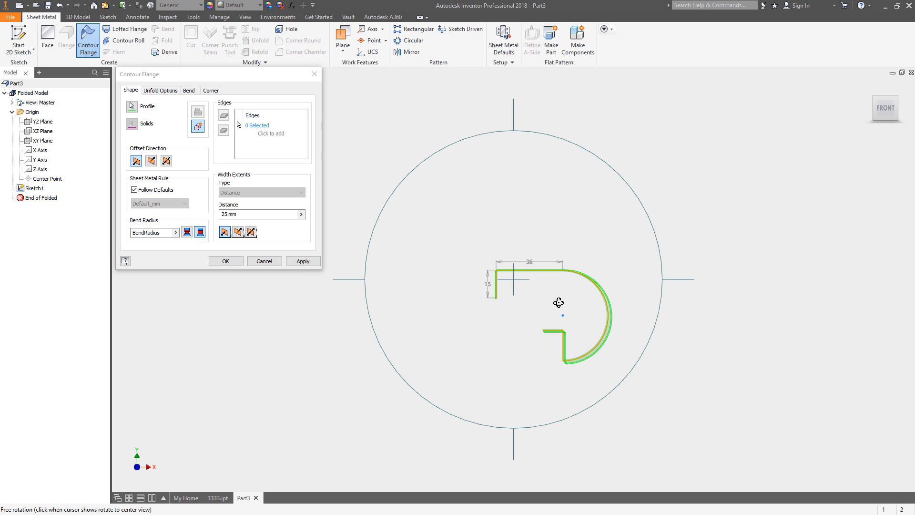
right_click(871, 86)
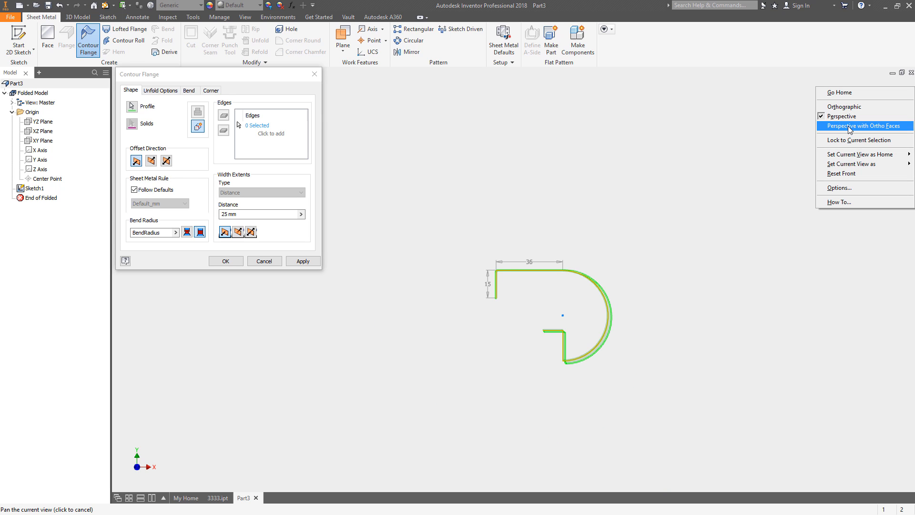
click(883, 120)
scroll(551, 307, up, 5)
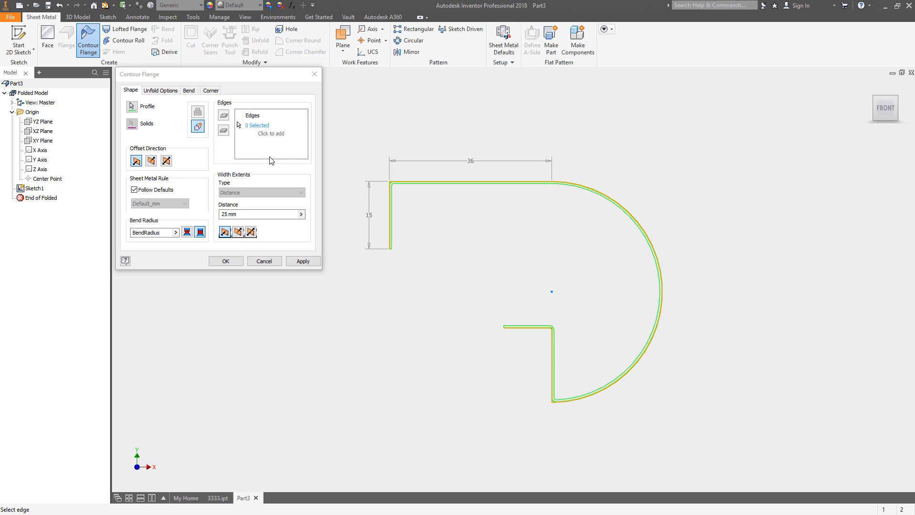
Preview the contour flange's thickness offset outside and on both sides of the profile, and return it to the inside
click(135, 163)
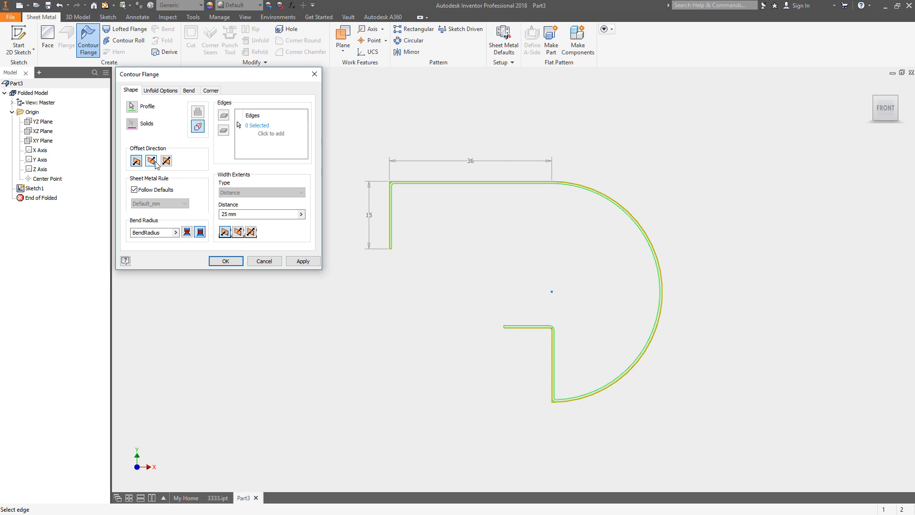
click(156, 164)
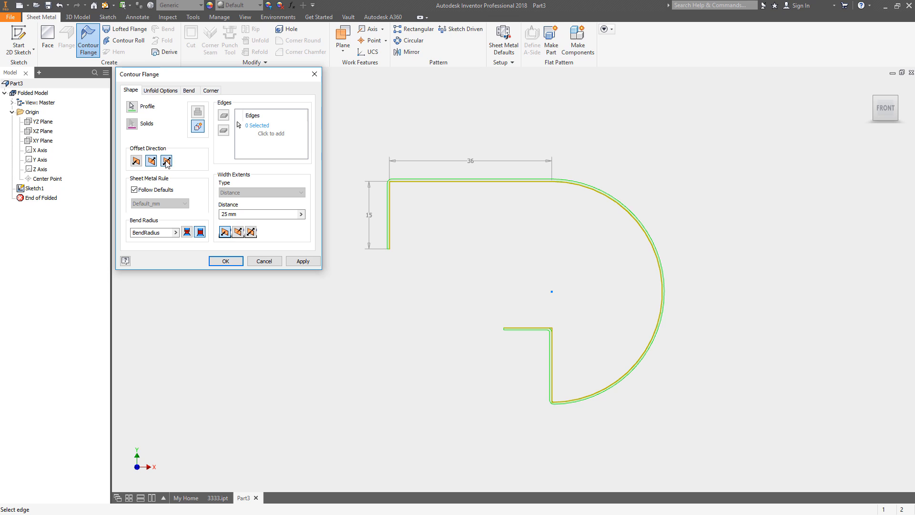
click(166, 161)
scroll(393, 241, down, 5)
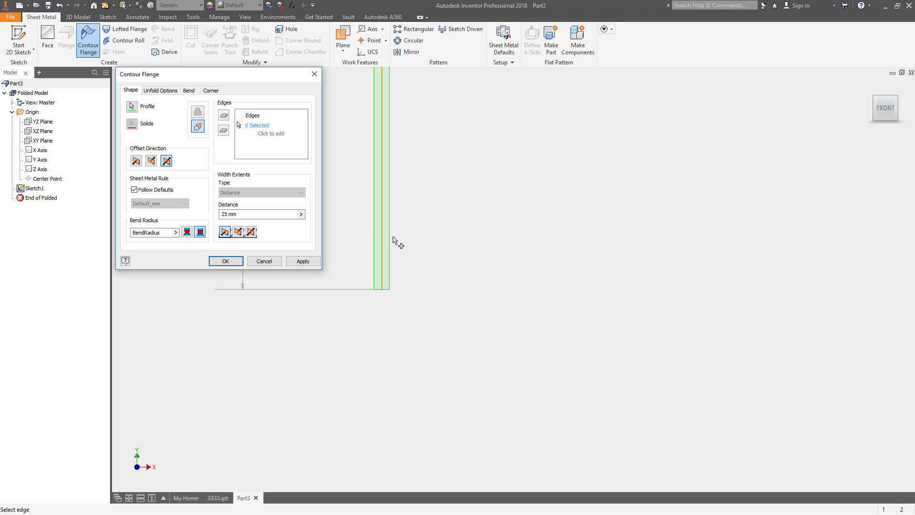
click(153, 162)
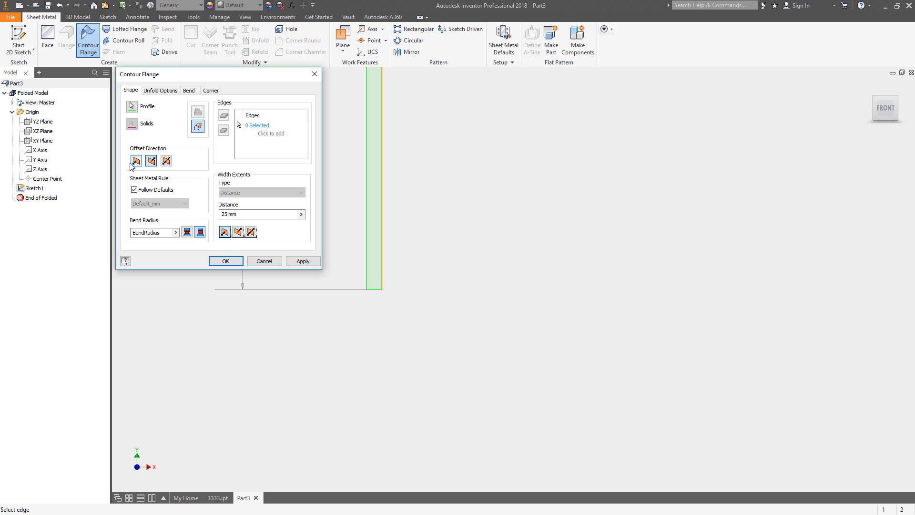
click(136, 161)
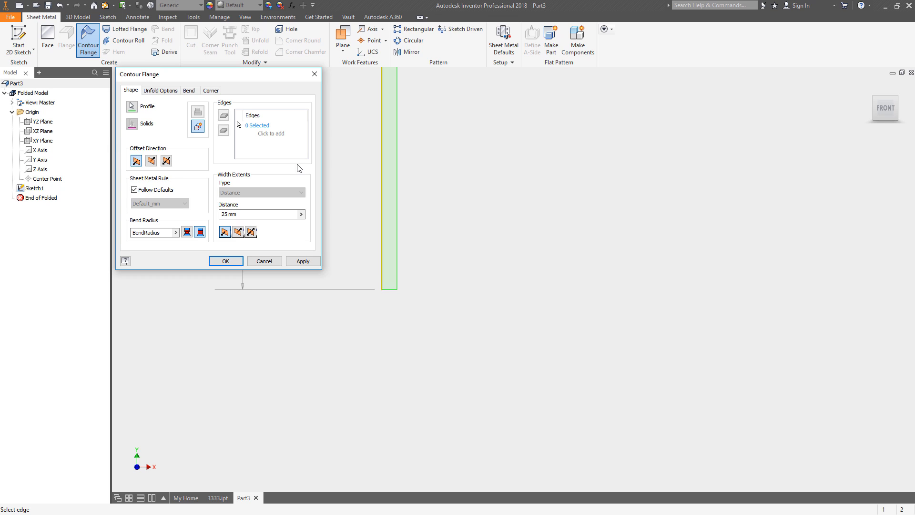
Preview the contour flange's width in the opposite direction and symmetric about the sketch, and restore the original direction
scroll(561, 225, down, 5)
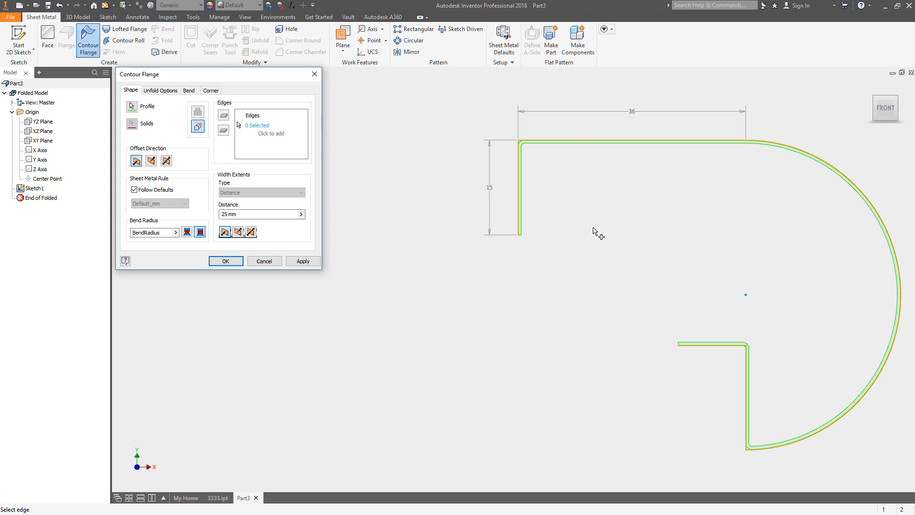
shift+middle_drag(582, 264, 473, 255)
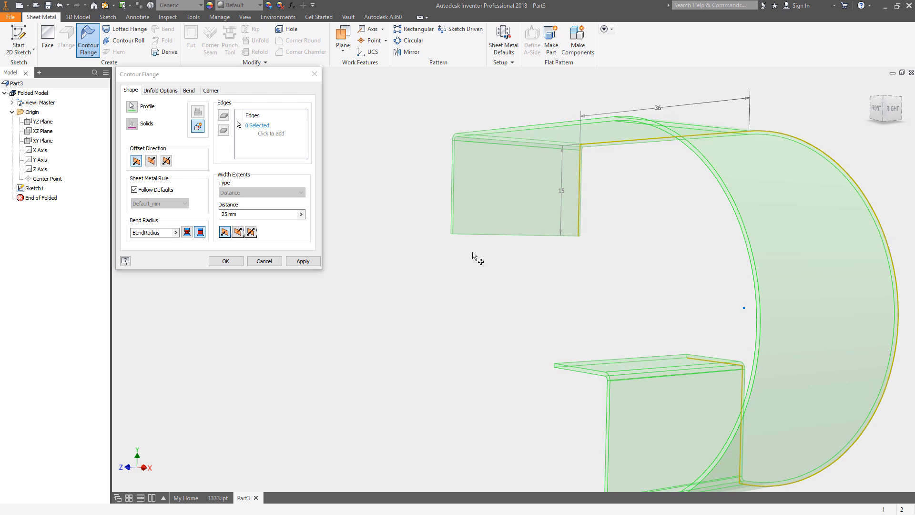
scroll(405, 261, down, 5)
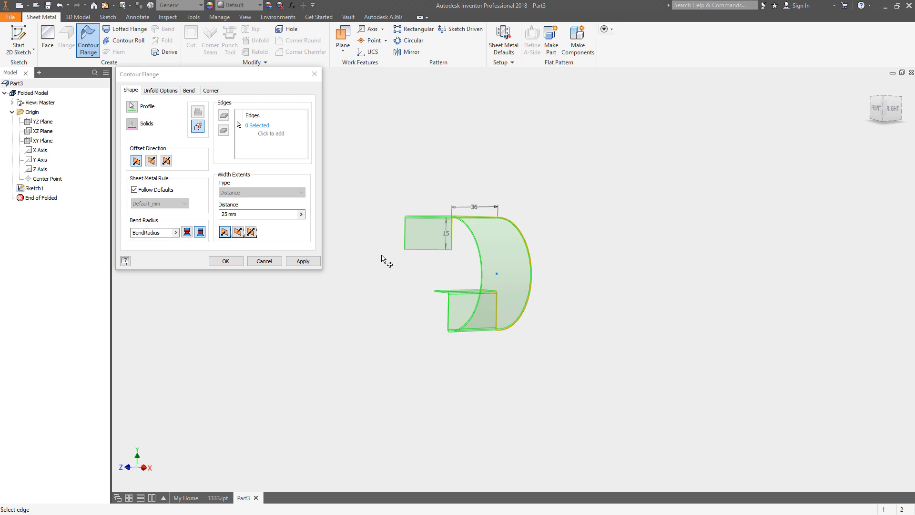
click(238, 232)
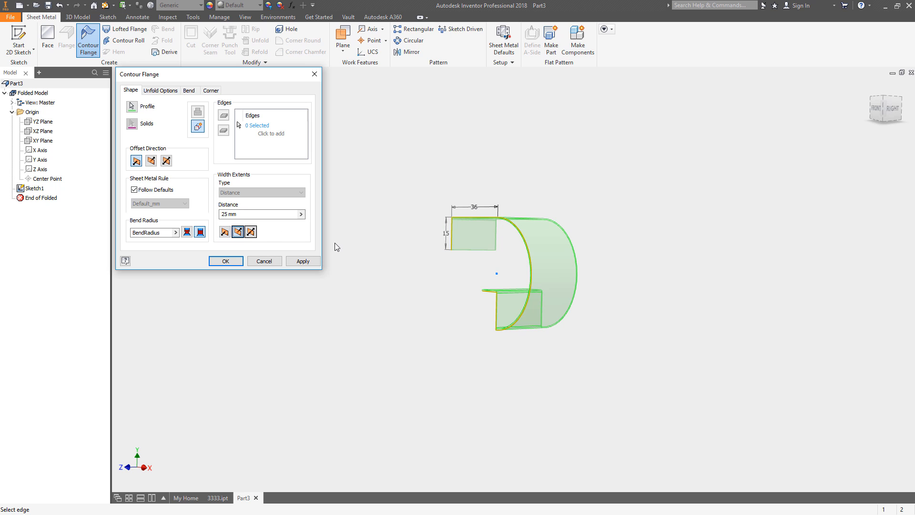
click(250, 232)
click(224, 232)
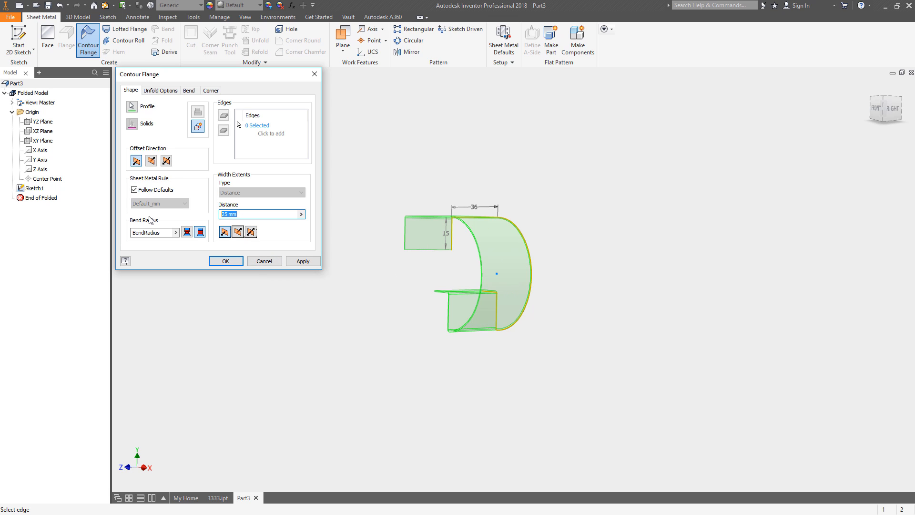
Set the contour flange's width distance to 35 mm, create it and leave the command
text(35)
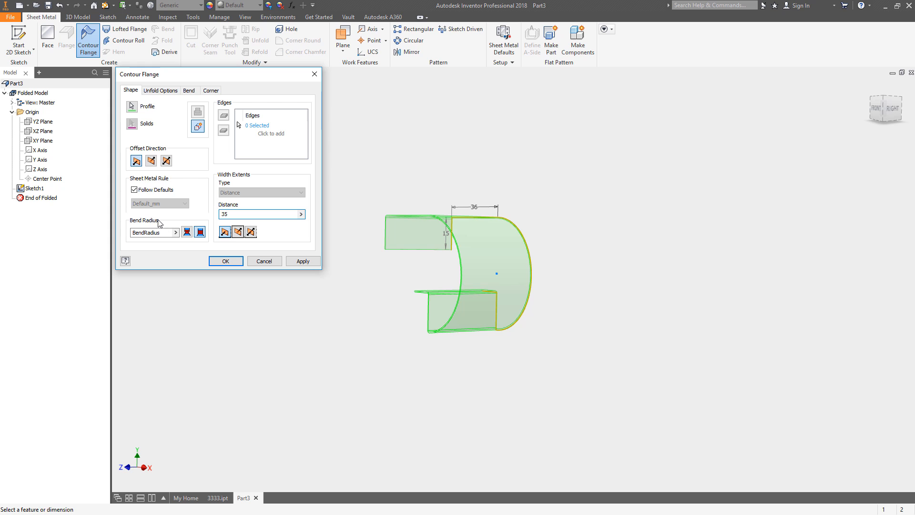
key(F4)
drag(529, 275, 512, 247)
key(Return)
key(F4)
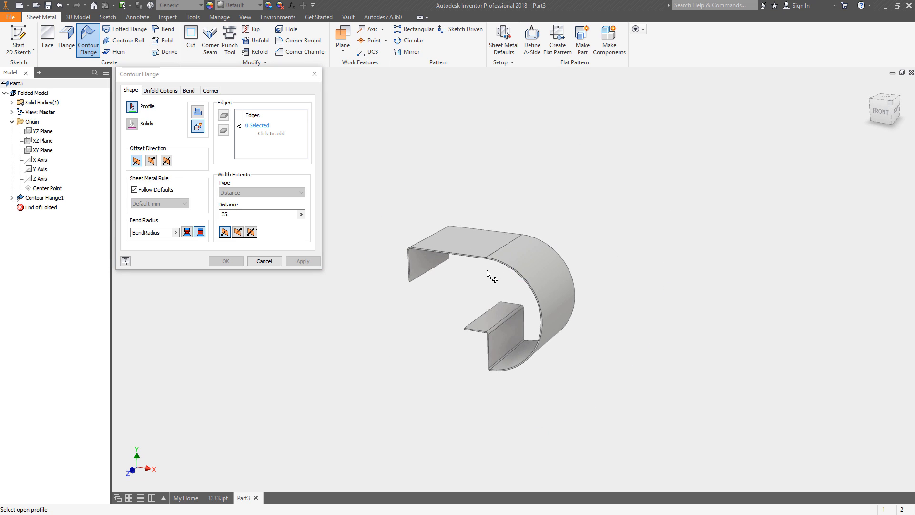
scroll(492, 271, up, 4)
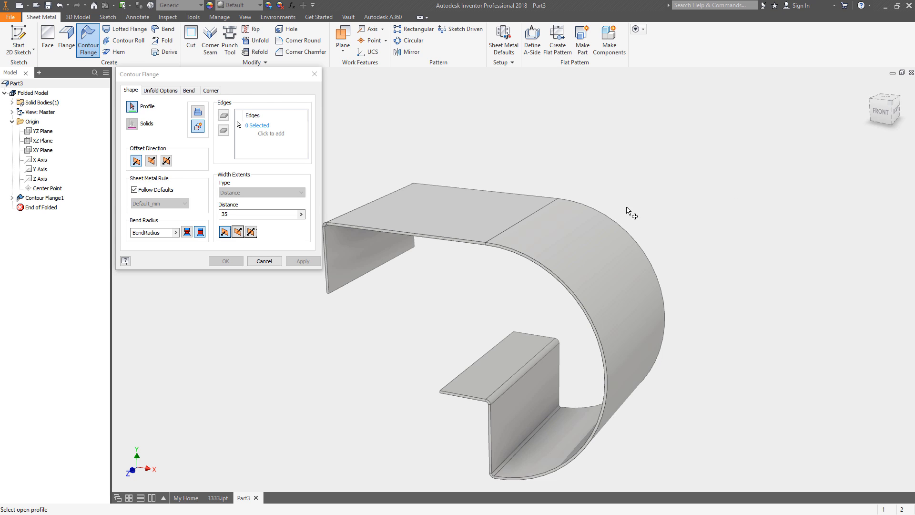
middle_drag(632, 184, 643, 150)
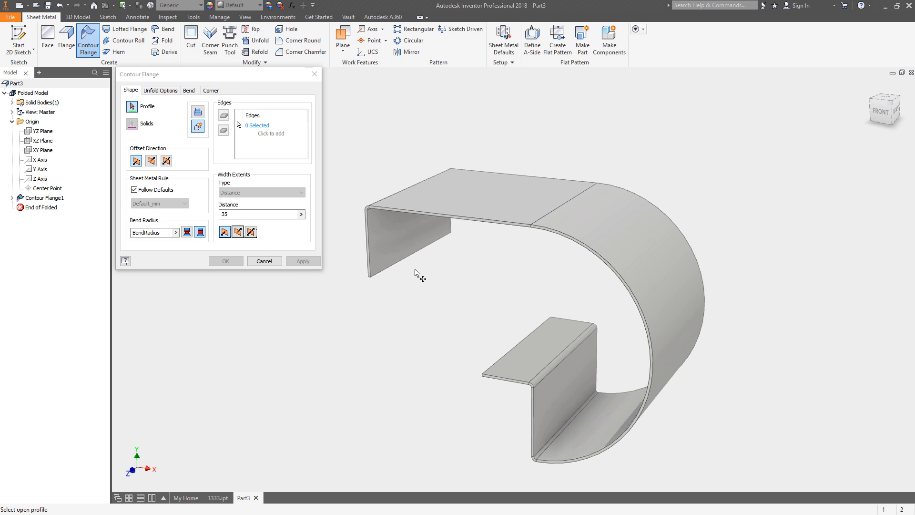
click(263, 261)
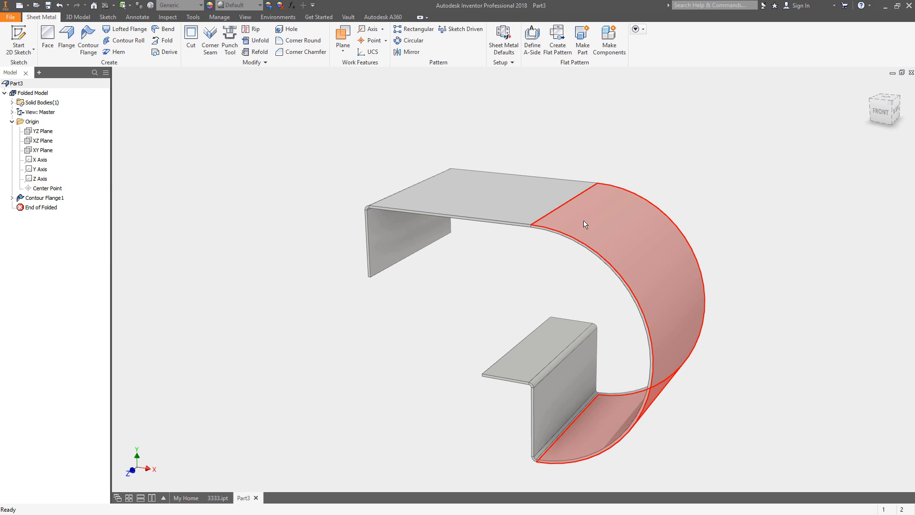
Add 25 mm flanges at 90 degrees on both vertical side edges of the 15 mm end wall
mouse_move(585, 224)
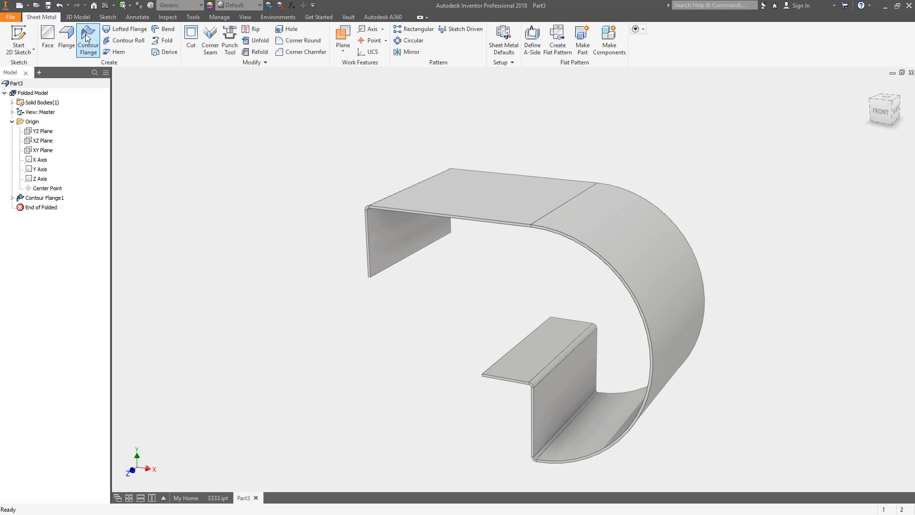
click(66, 37)
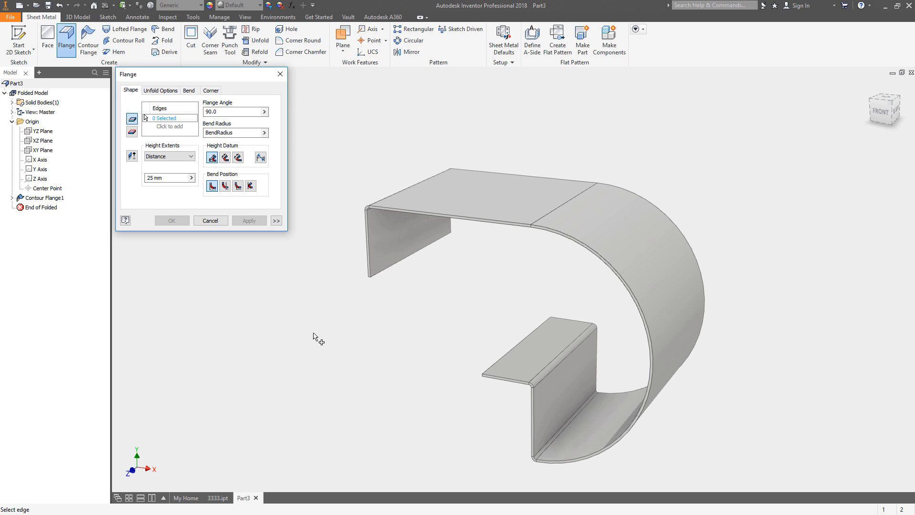
shift+middle_drag(466, 351, 527, 333)
click(549, 212)
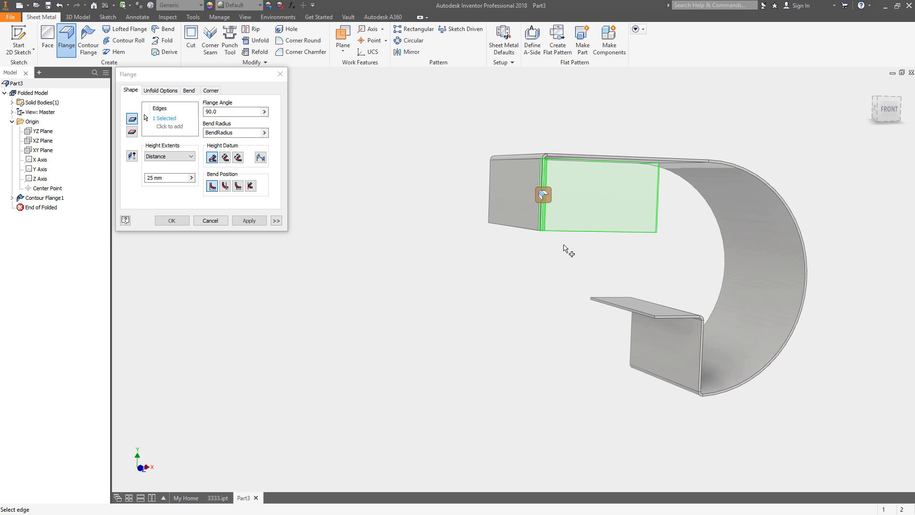
shift+middle_drag(578, 270, 665, 284)
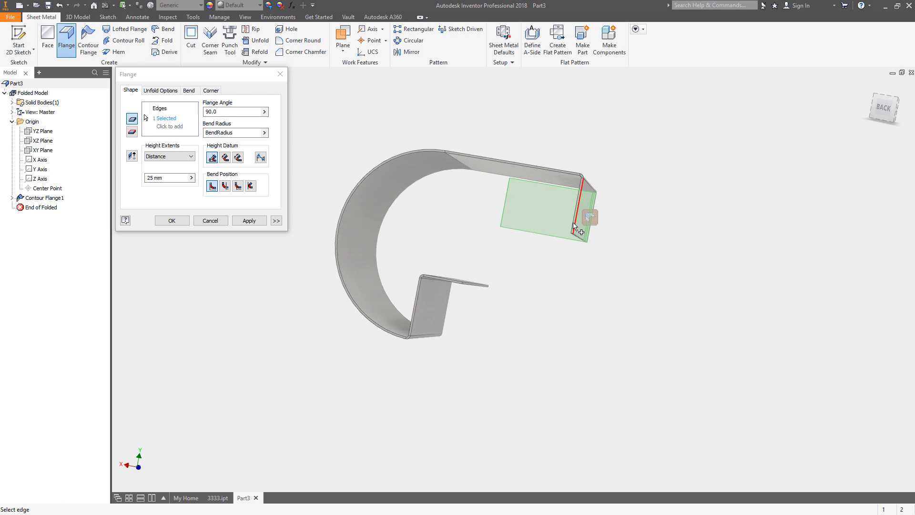
click(574, 227)
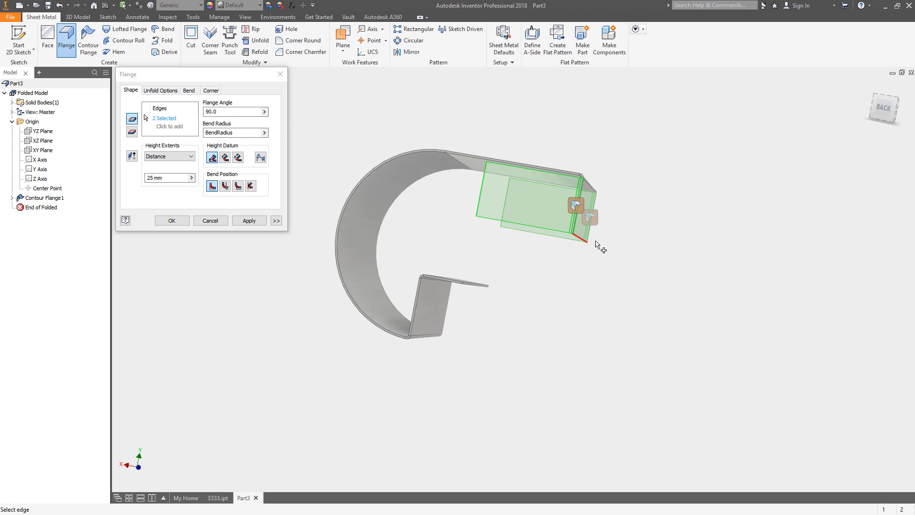
click(248, 220)
shift+middle_drag(534, 286, 604, 281)
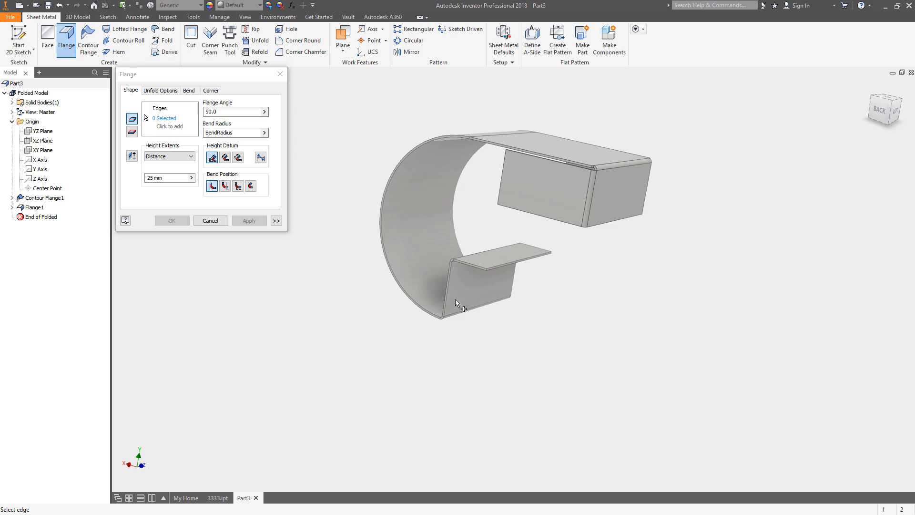
Leave the Flange command, generate the contour flange part's flat pattern and return to the folded model
click(210, 221)
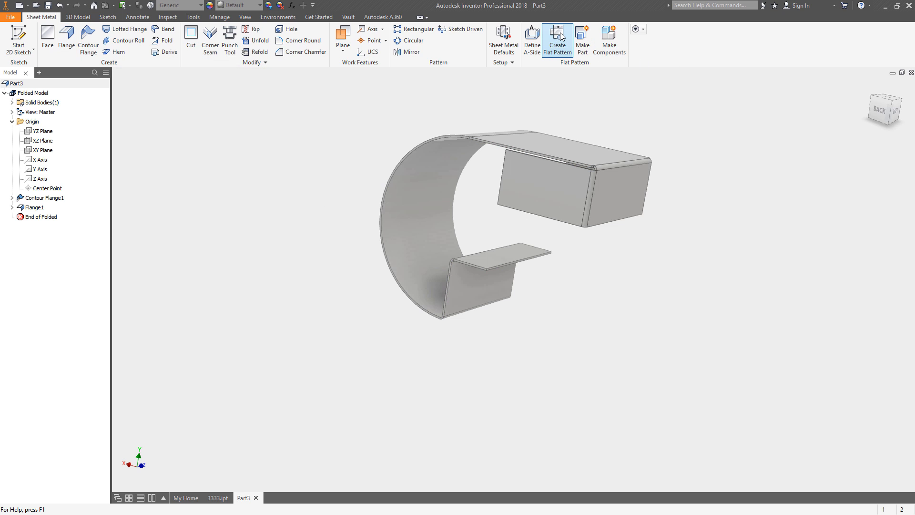
click(558, 41)
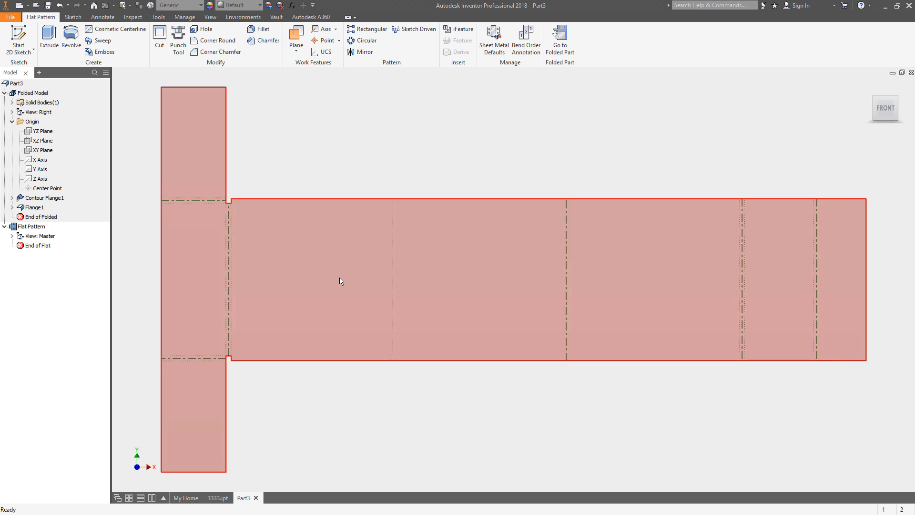
double_click(33, 93)
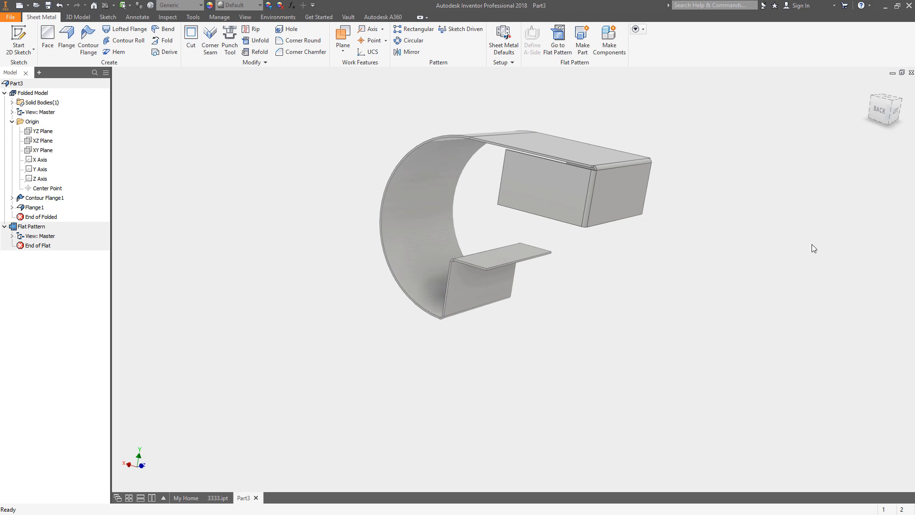
key(F4)
drag(530, 314, 467, 281)
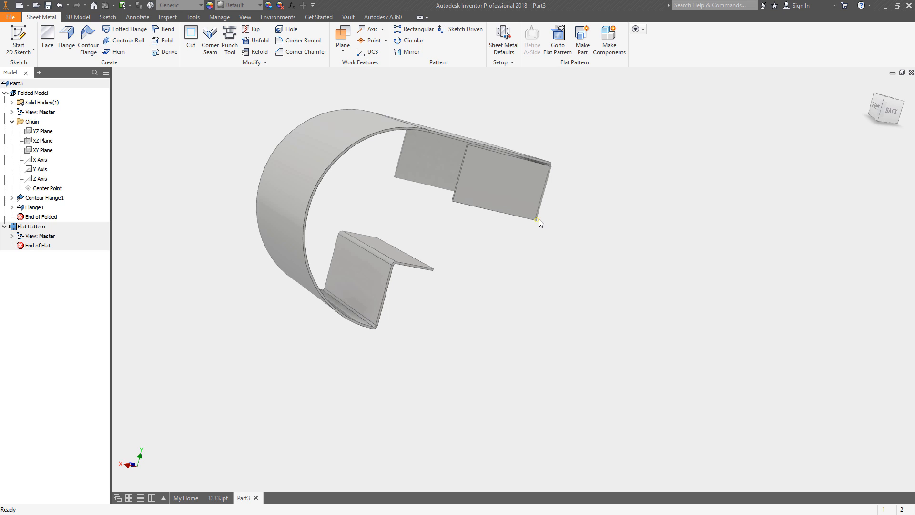
mouse_move(538, 219)
Switch to the 3333.ipt part and delete the Hem3 feature
click(217, 498)
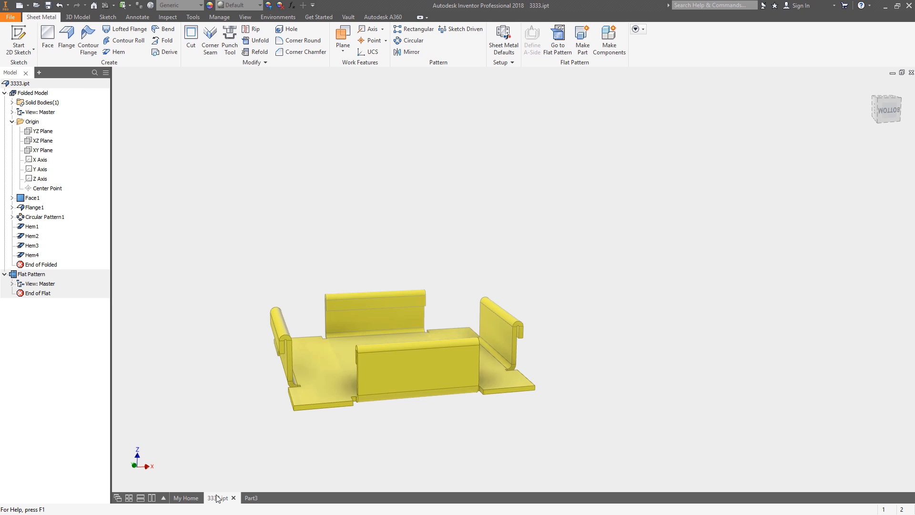
key(F6)
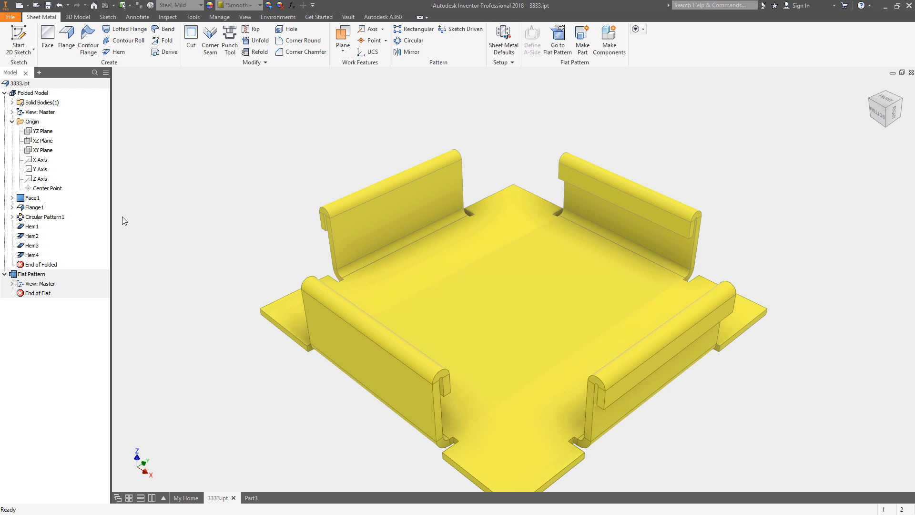
click(13, 216)
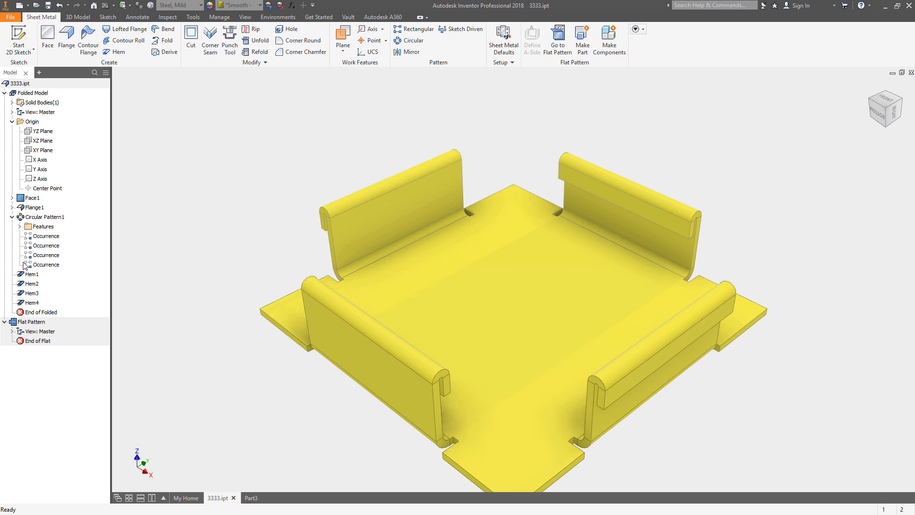
click(33, 294)
right_click(33, 294)
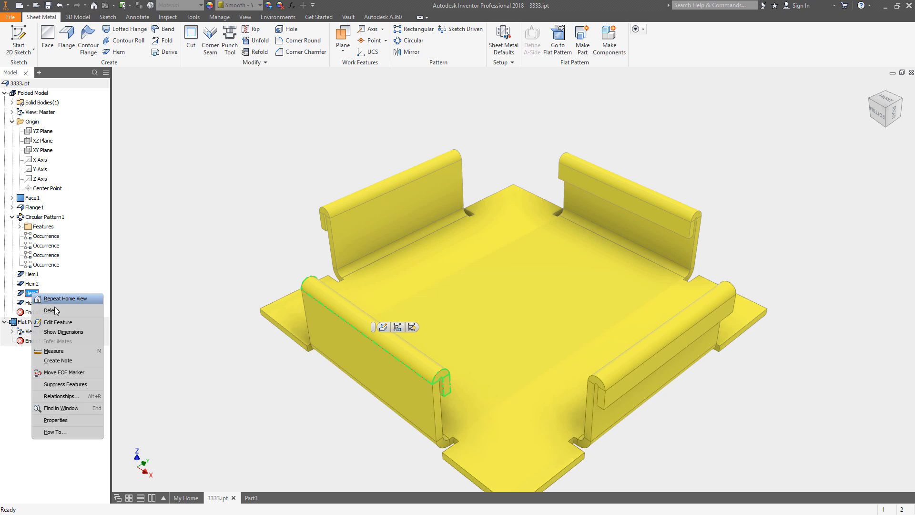
click(162, 299)
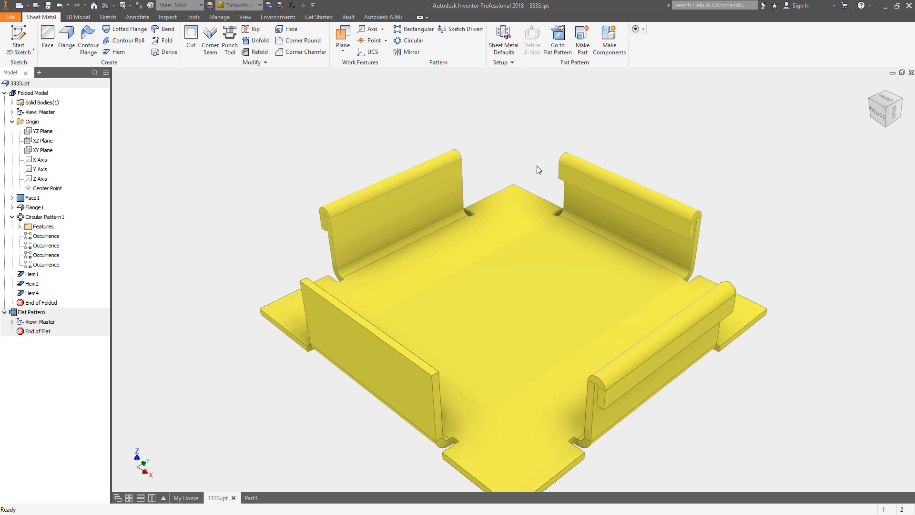
Start a 2D sketch on the outer face of the flange that has no hem
shift+middle_drag(474, 321, 524, 281)
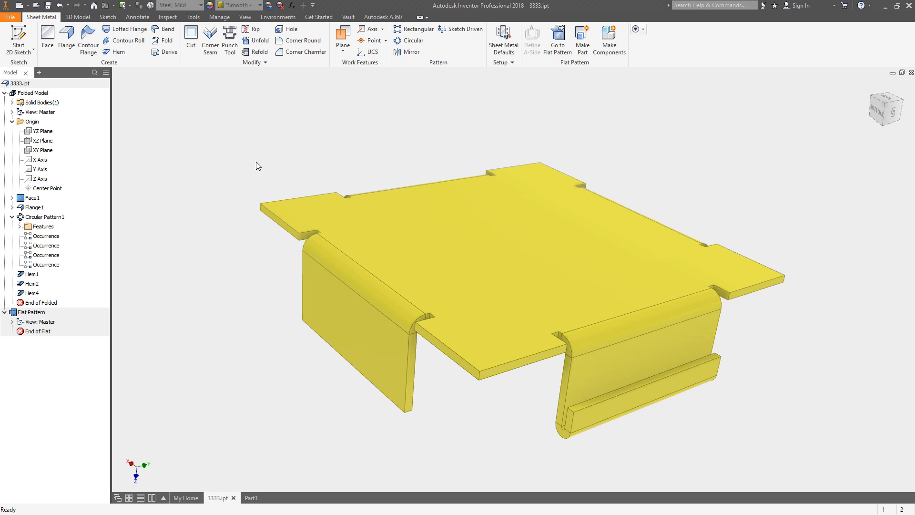
key(s)
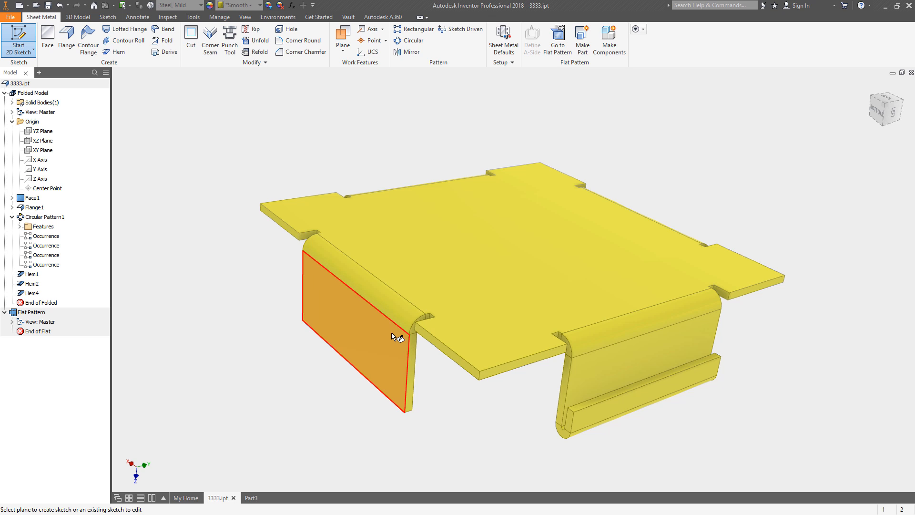
click(394, 364)
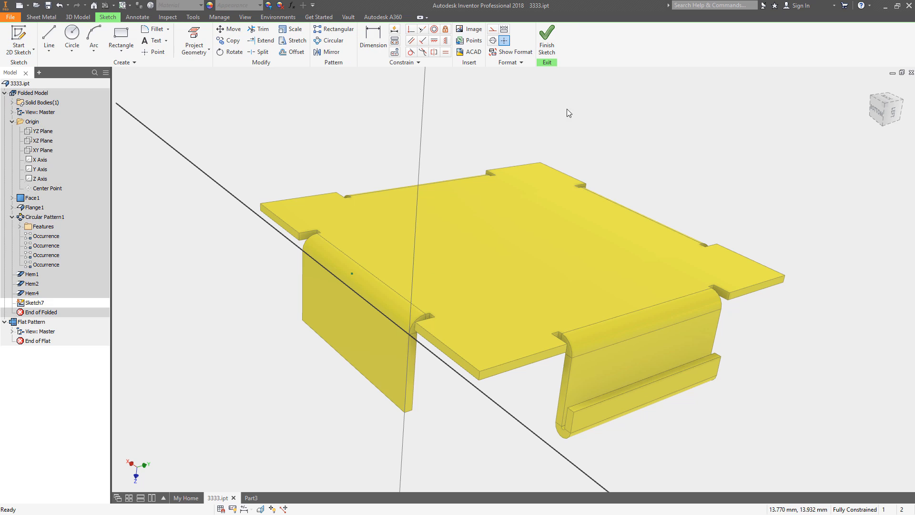
Project the flat pattern of the large base face and of the sketched flange face into the sketch
click(208, 50)
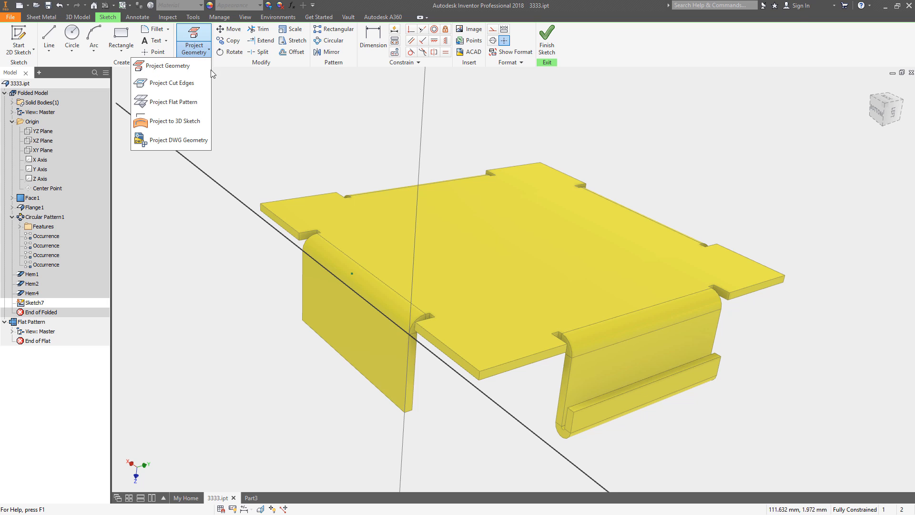
click(174, 103)
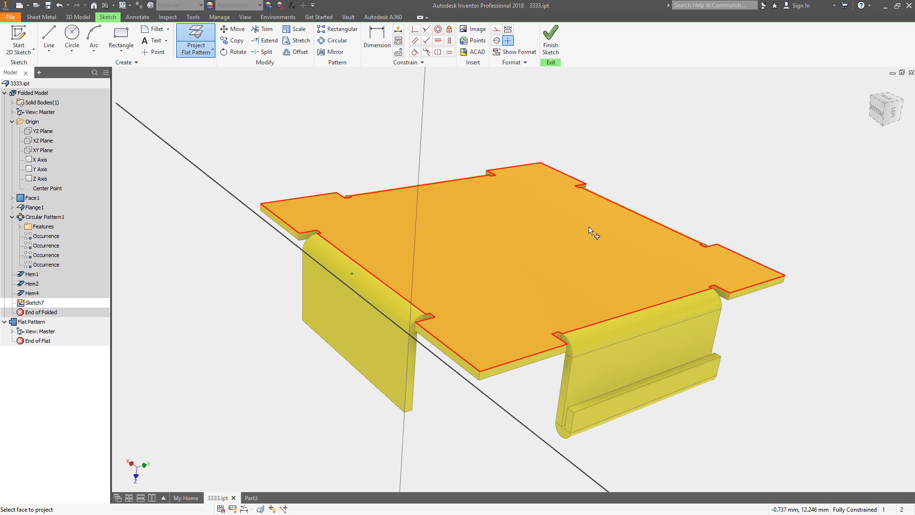
click(589, 232)
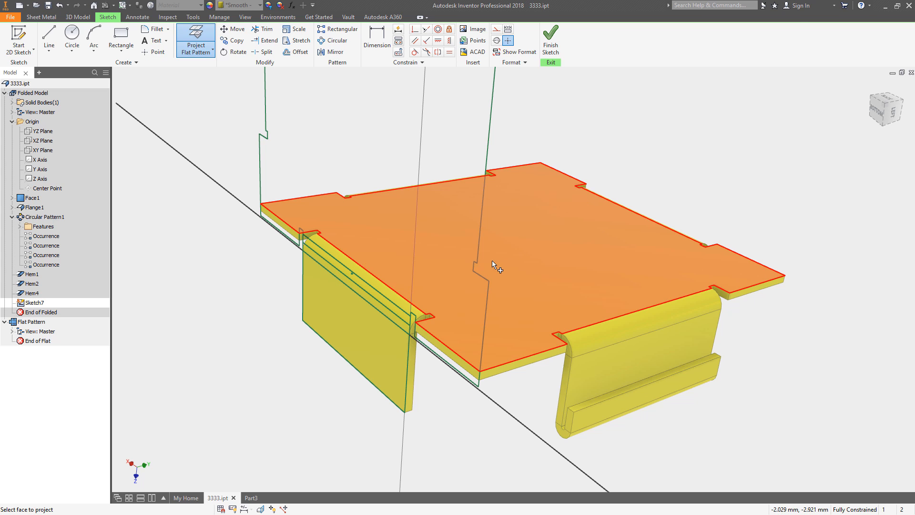
scroll(491, 265, down, 3)
shift+middle_drag(455, 318, 471, 302)
middle_drag(472, 340, 439, 448)
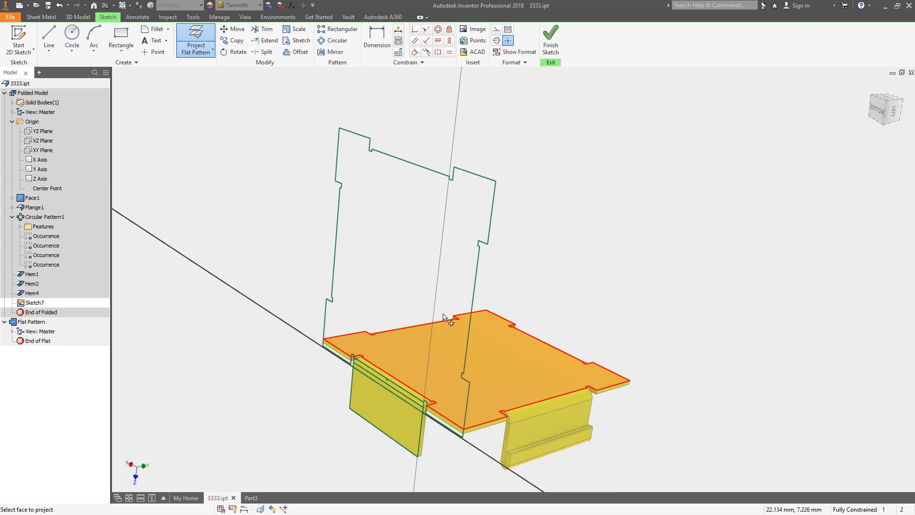
click(878, 109)
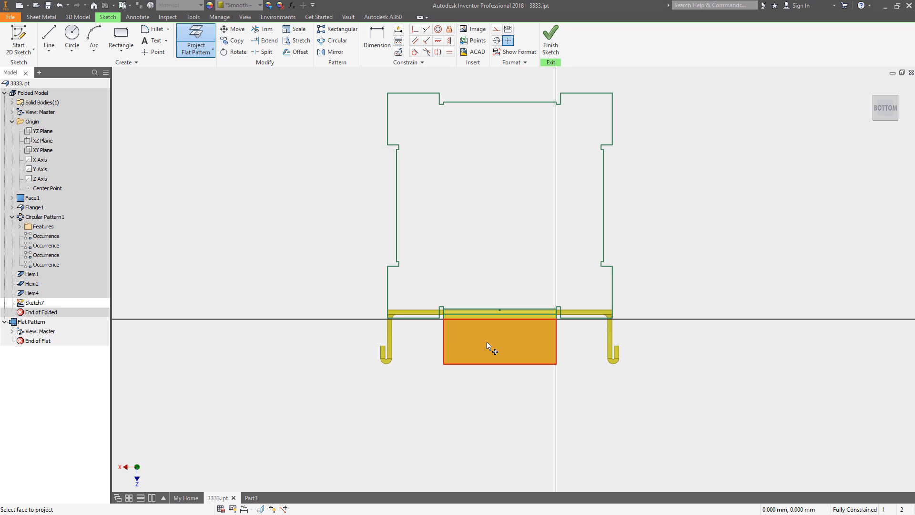
click(450, 336)
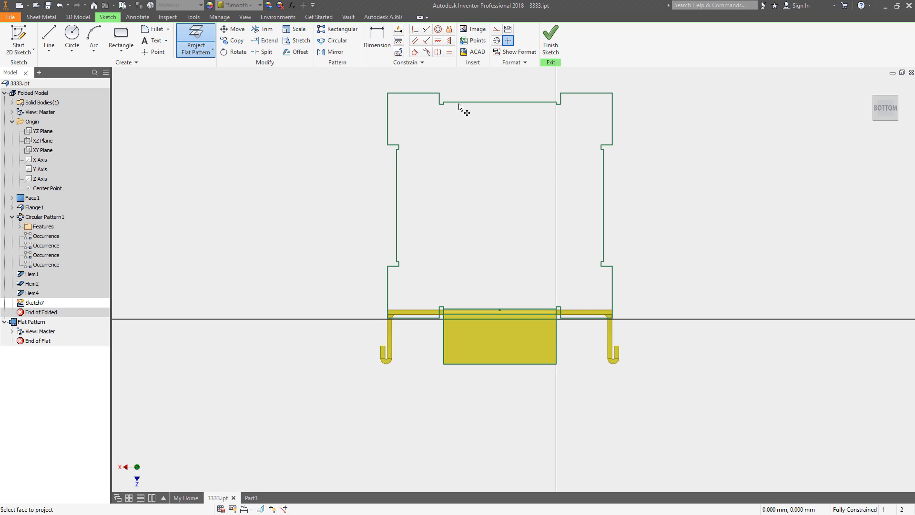
Draw a tall, narrow rectangle from the flange across the projected base outline and set its width to 1.5 mm
click(121, 34)
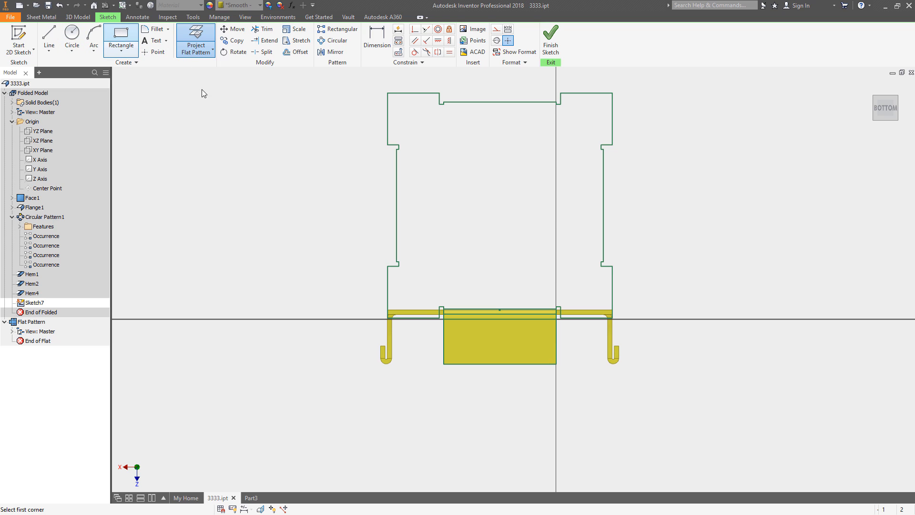
click(453, 356)
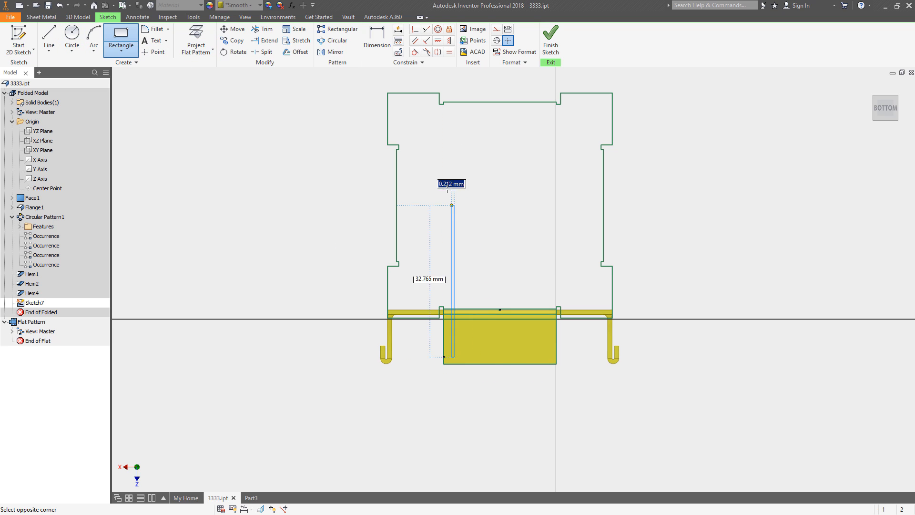
click(459, 111)
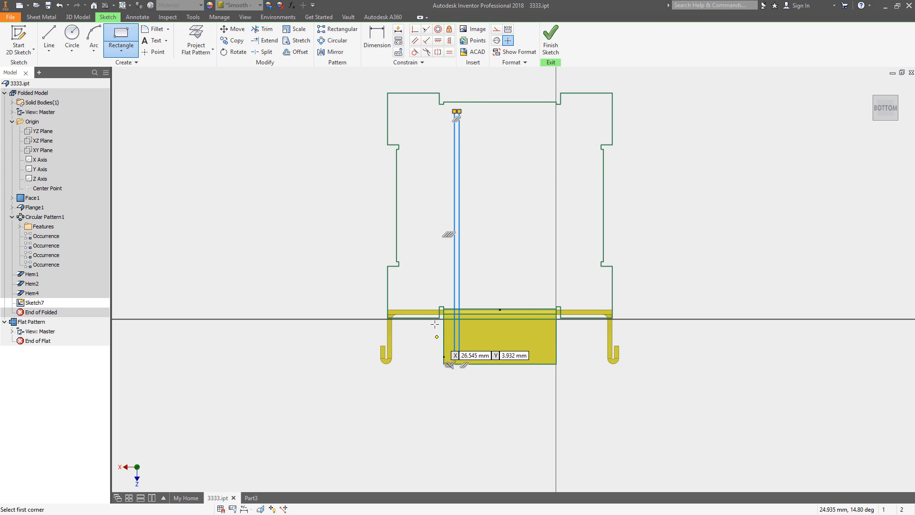
key(d)
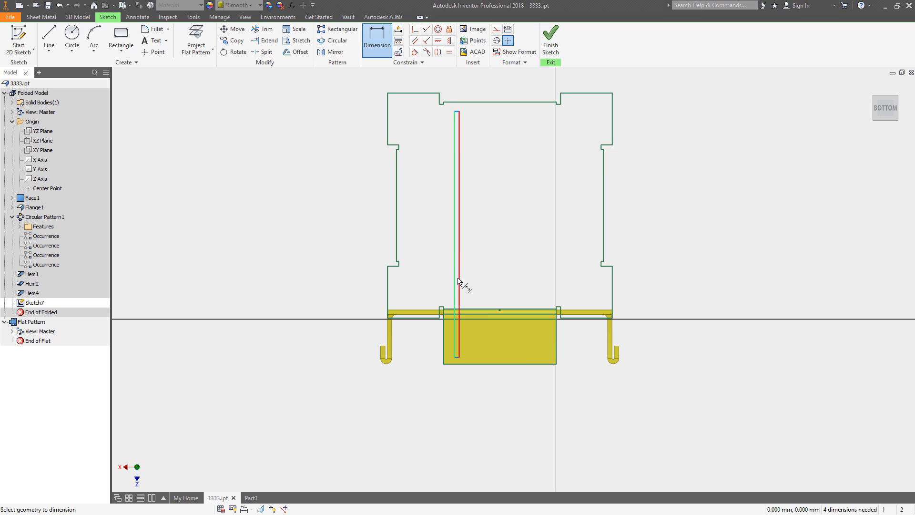
click(459, 280)
click(473, 277)
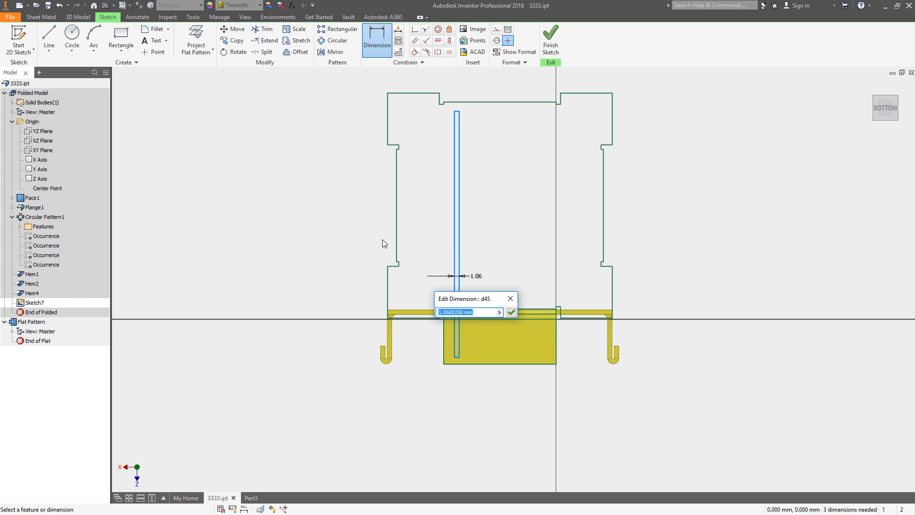
text(1.5)
key(Return)
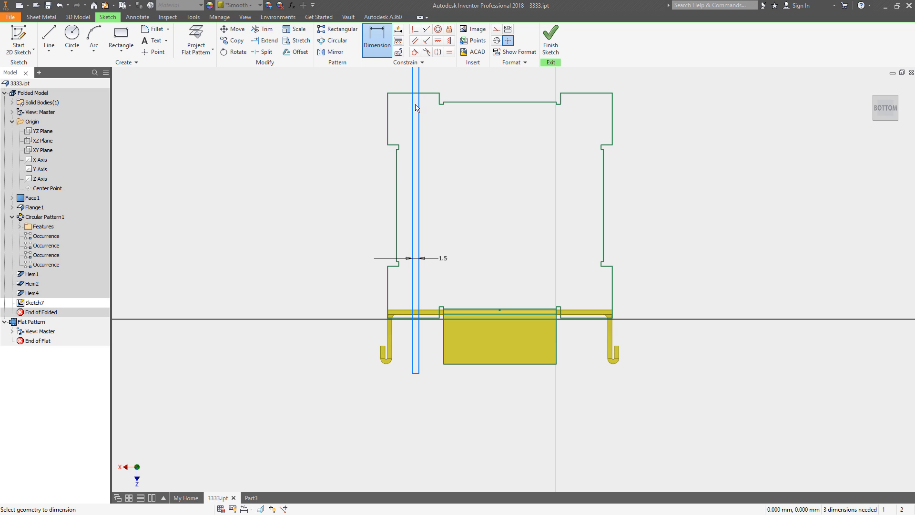
Reposition the narrow rectangle over the flange, with its lower short edge just inside the flange's free edge
key(Escape)
scroll(469, 148, down, 5)
mouse_move(450, 101)
mouse_down()
mouse_move(459, 160)
mouse_move(471, 161)
mouse_up()
scroll(474, 230, up, 5)
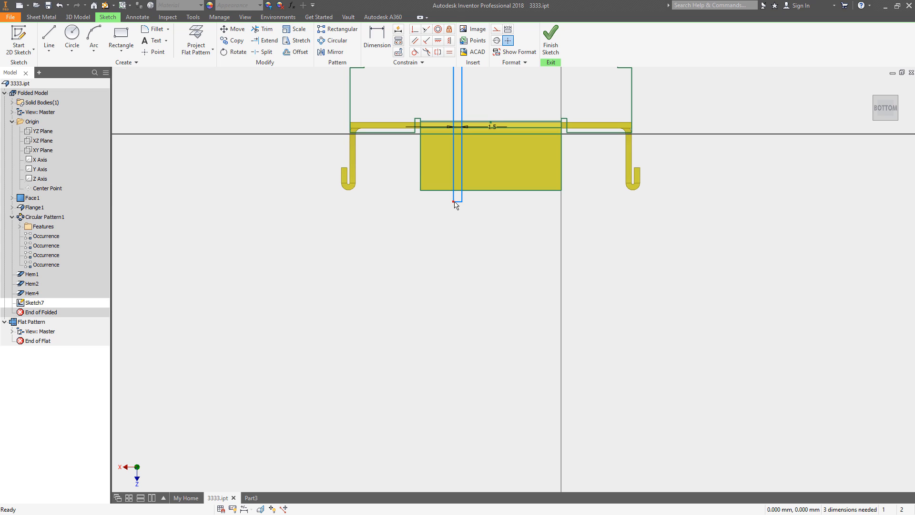
drag(455, 205, 456, 186)
Dimension the rectangle's lower short edge 1 mm from the flange's free edge
key(d)
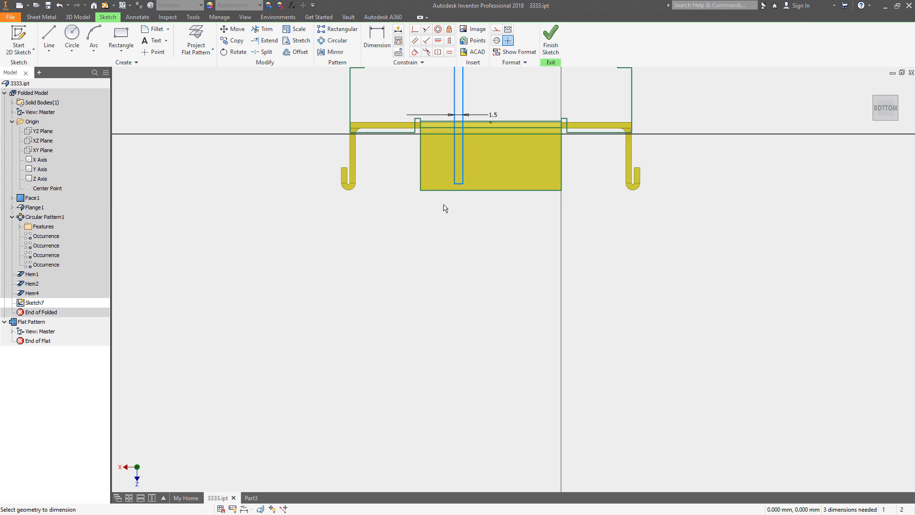
scroll(444, 208, up, 3)
click(472, 166)
click(471, 177)
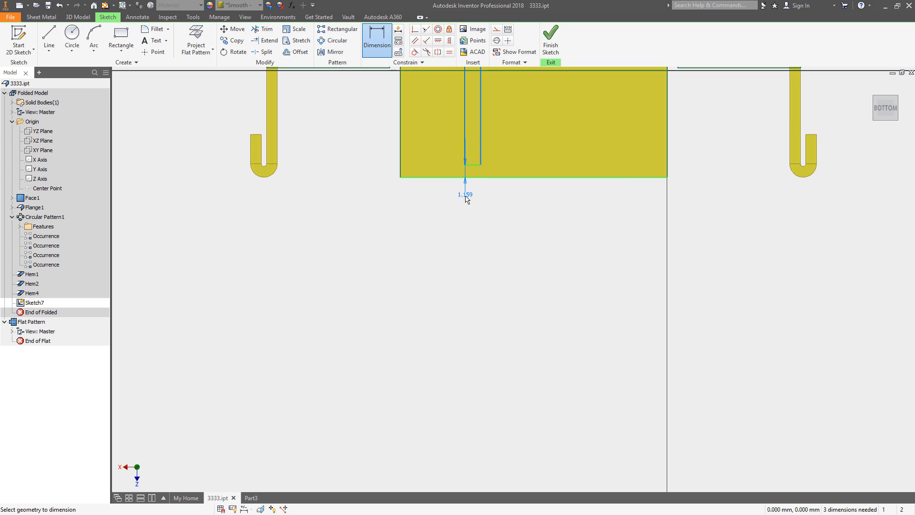
click(468, 194)
text(1)
key(Return)
Dimension the rectangle's outer long side 1.5 mm from the nearest side edge of the flange
click(465, 138)
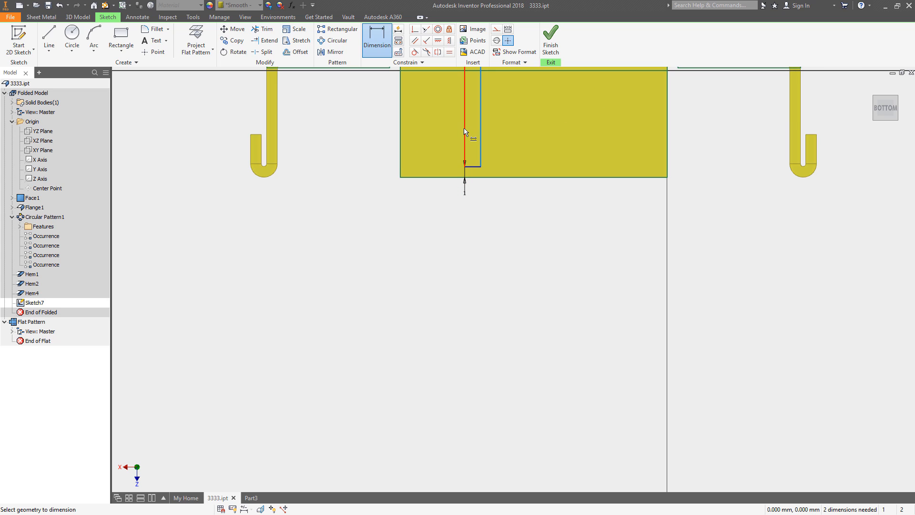
click(402, 157)
click(425, 204)
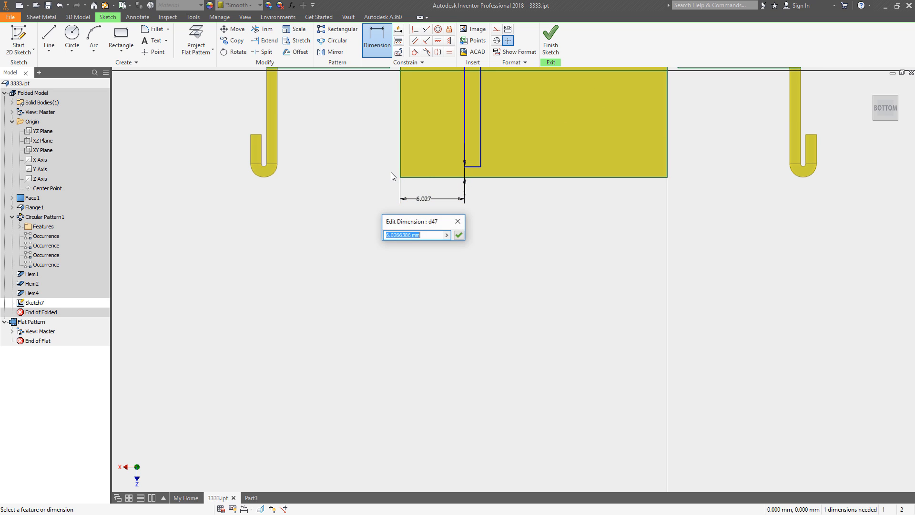
text(1.5)
key(Return)
Dimension the rectangle's upper short edge 10 mm from the far edge of the projected base outline
scroll(380, 161, down, 5)
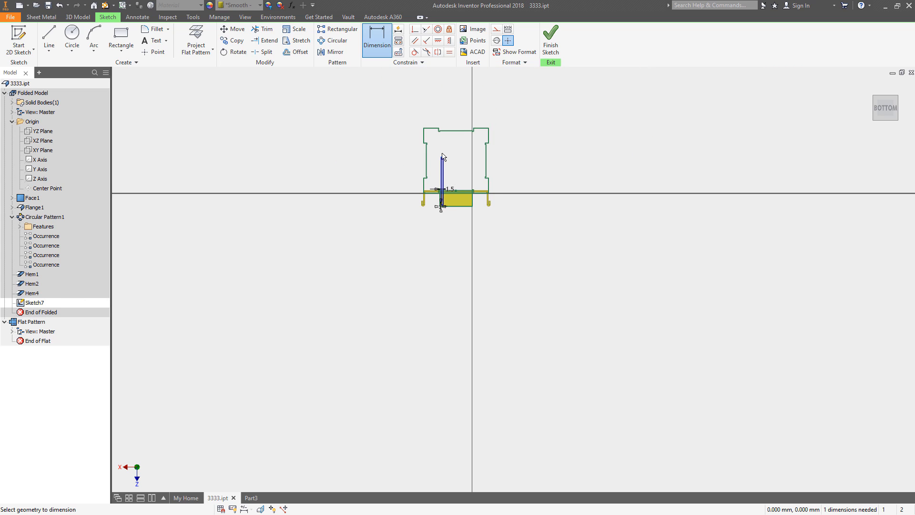
scroll(451, 95, up, 5)
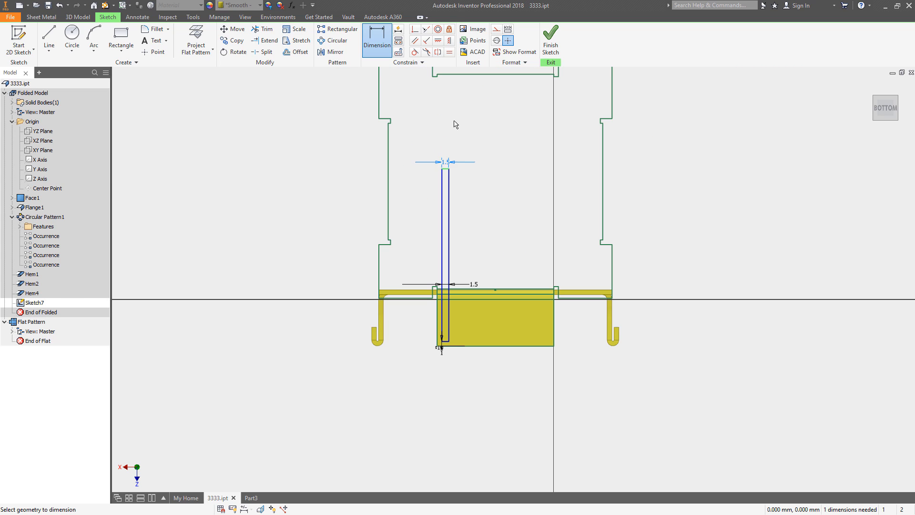
click(450, 76)
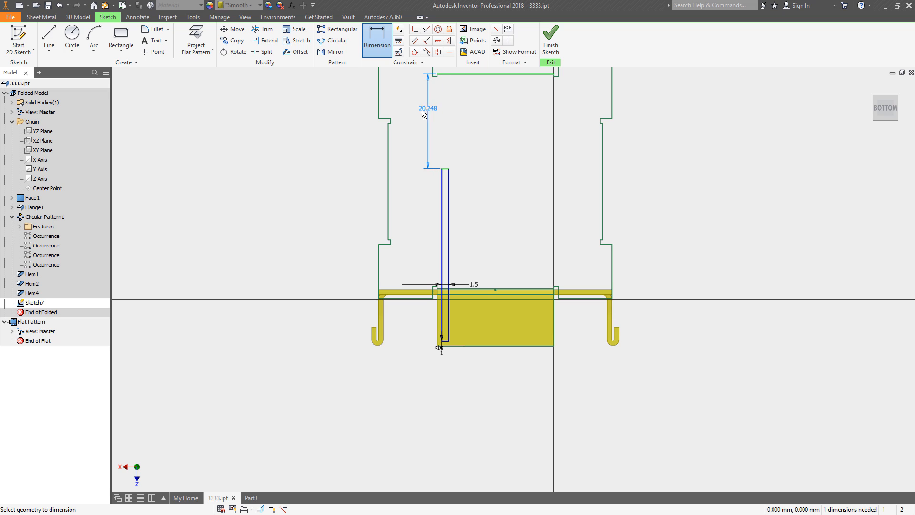
click(415, 111)
text(10)
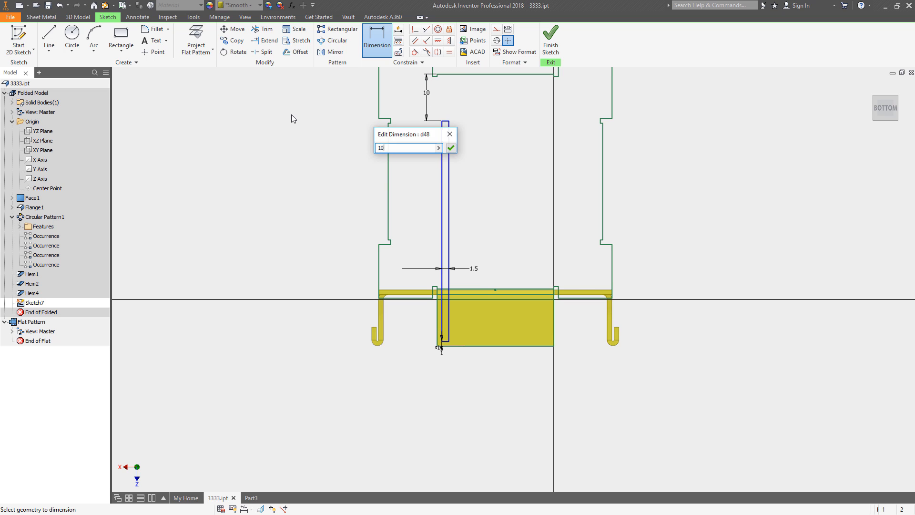
key(Return)
scroll(495, 131, down, 5)
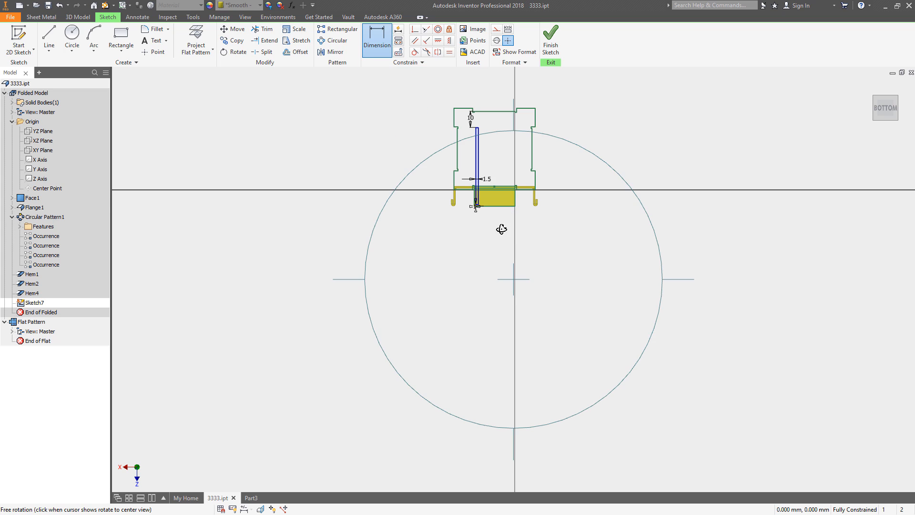
mouse_move(500, 228)
shift+middle_down()
mouse_move(445, 239)
mouse_move(453, 267)
mouse_move(443, 255)
mouse_move(389, 399)
shift+middle_up()
scroll(504, 161, up, 3)
scroll(436, 209, up, 3)
scroll(402, 317, down, 3)
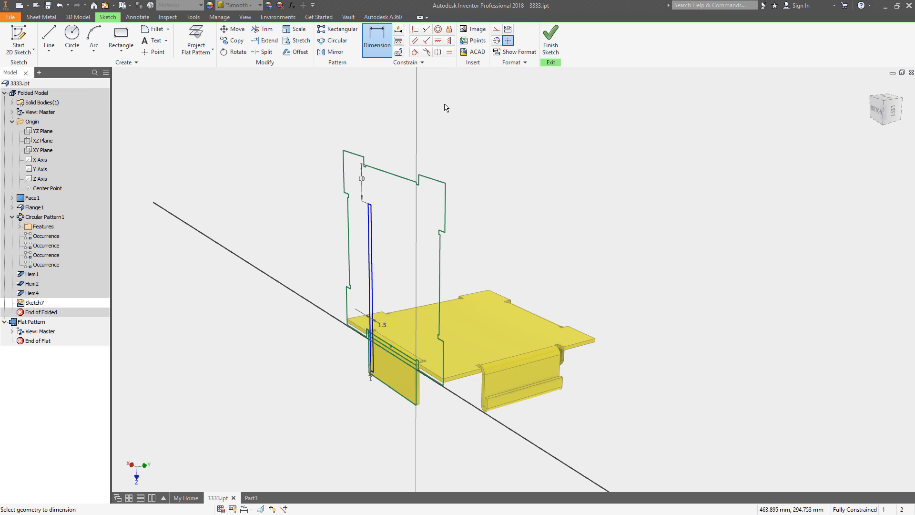
Finish the slot sketch and cut the narrow rectangle through the sheet thickness, applying Cut Across Bend
right_click(489, 184)
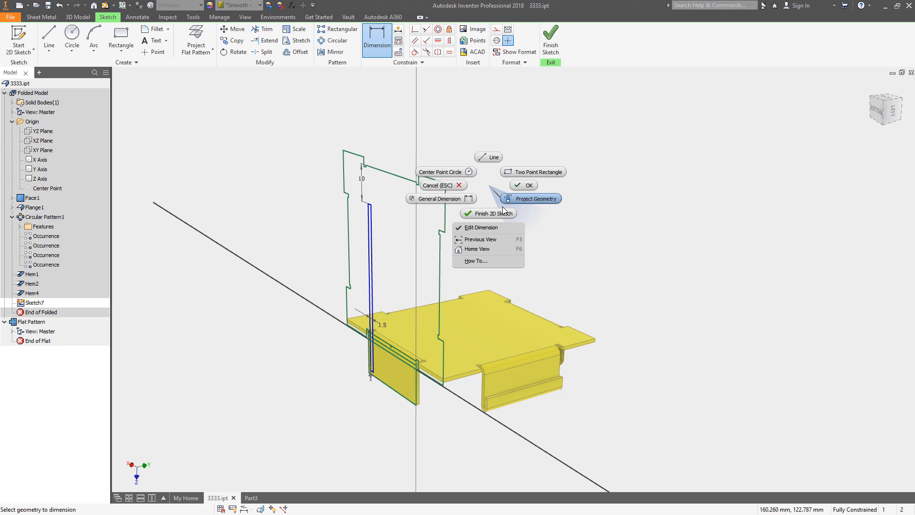
click(498, 208)
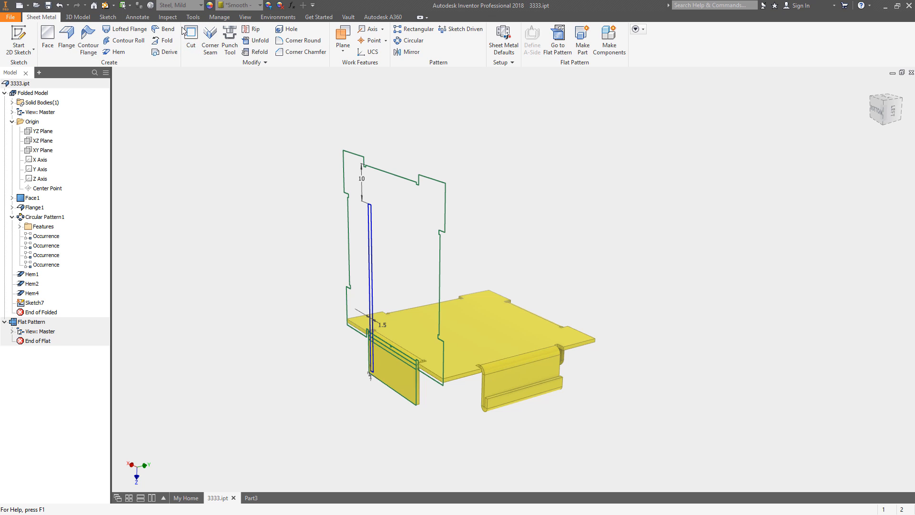
click(198, 44)
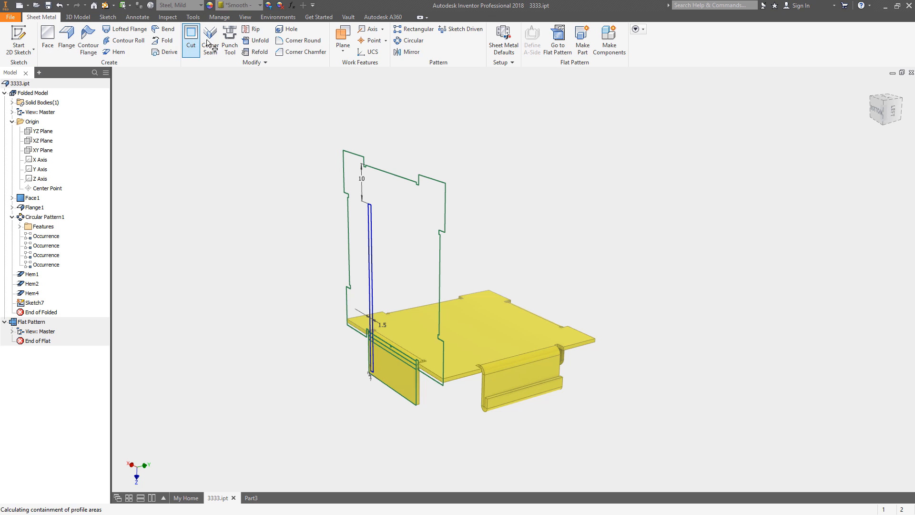
click(147, 132)
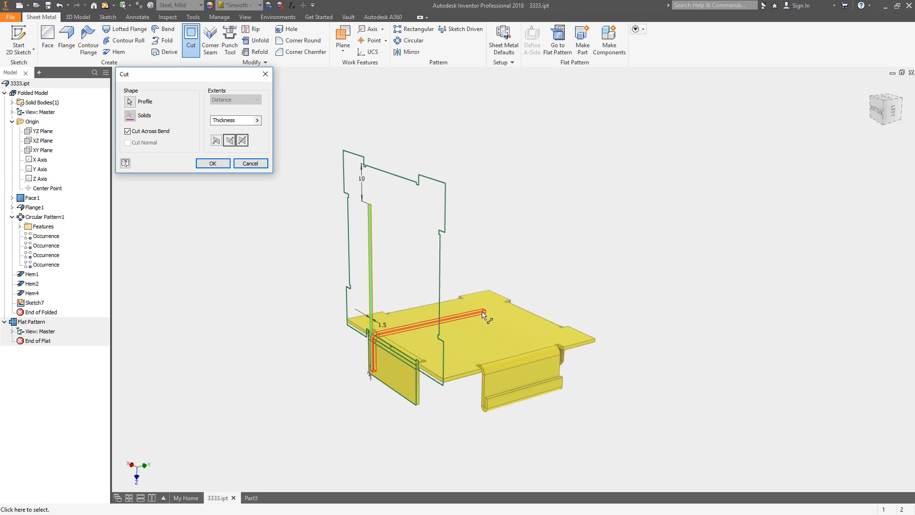
click(213, 163)
Reopen the sketch of the slot cut and set the slot's distance from the flange's side edge to 2 mm
scroll(376, 275, down, 3)
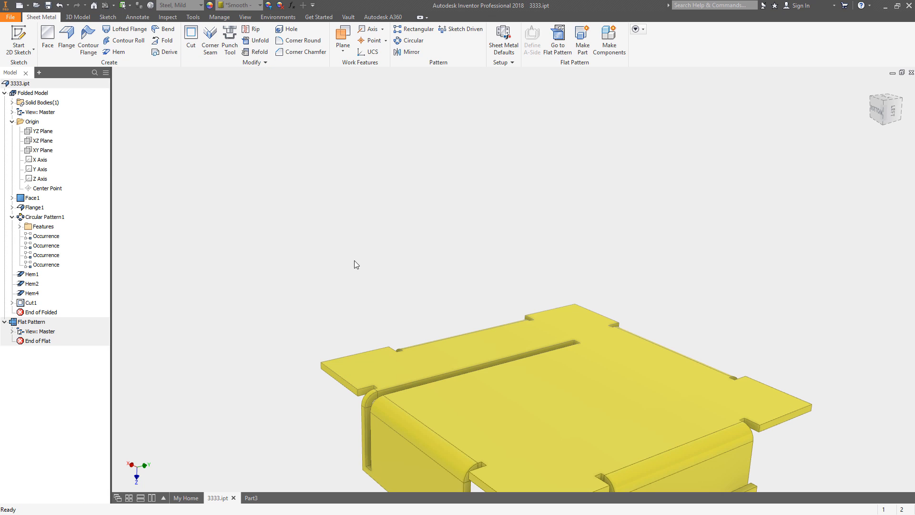
scroll(353, 262, up, 3)
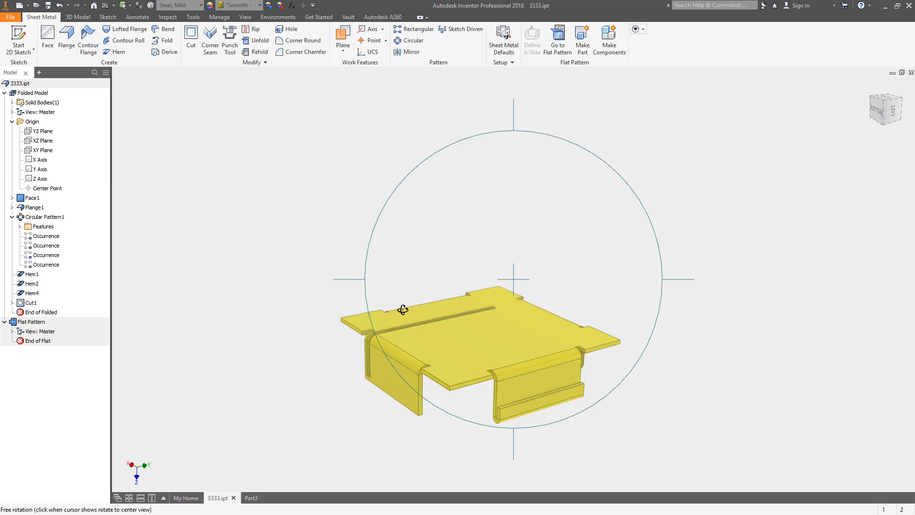
shift+middle_drag(468, 320, 458, 304)
scroll(450, 302, down, 3)
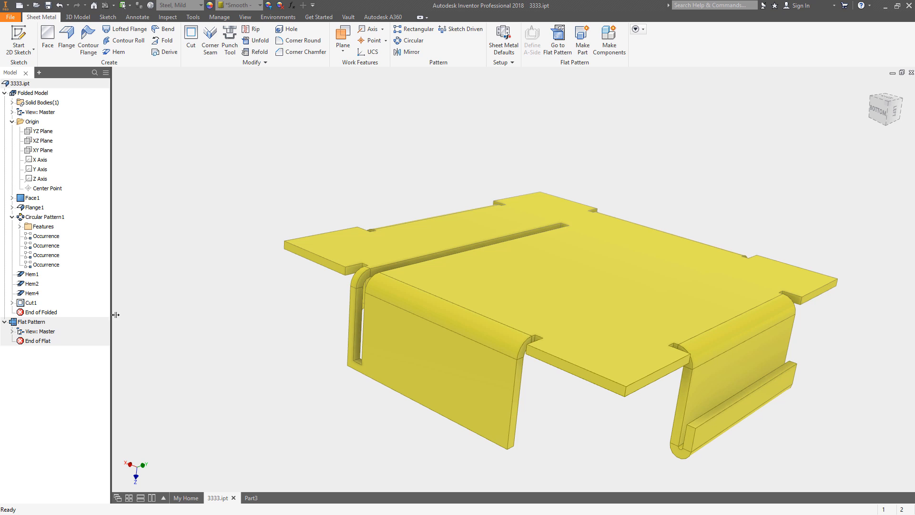
click(13, 303)
right_click(37, 312)
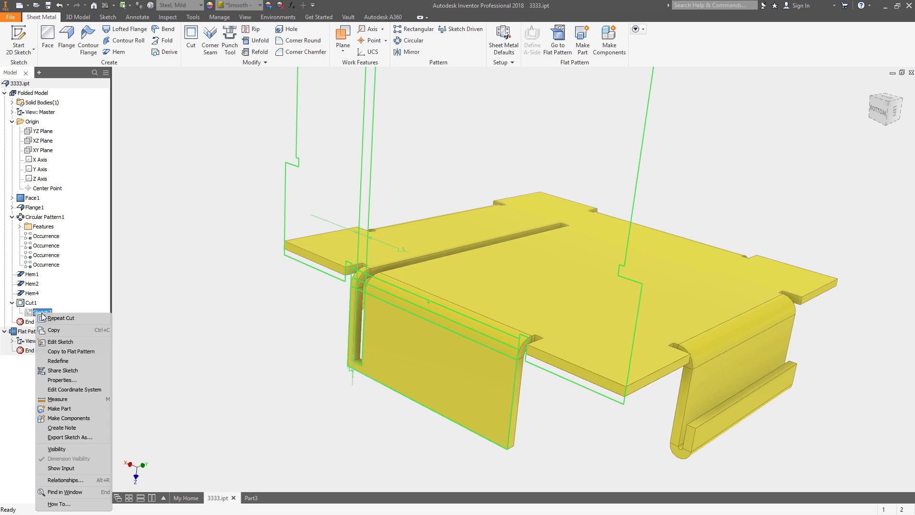
click(71, 343)
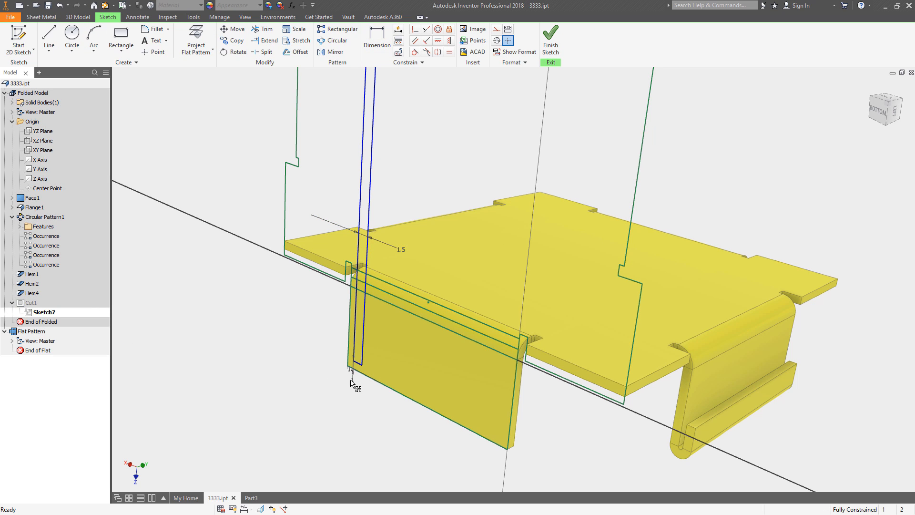
scroll(350, 388, down, 5)
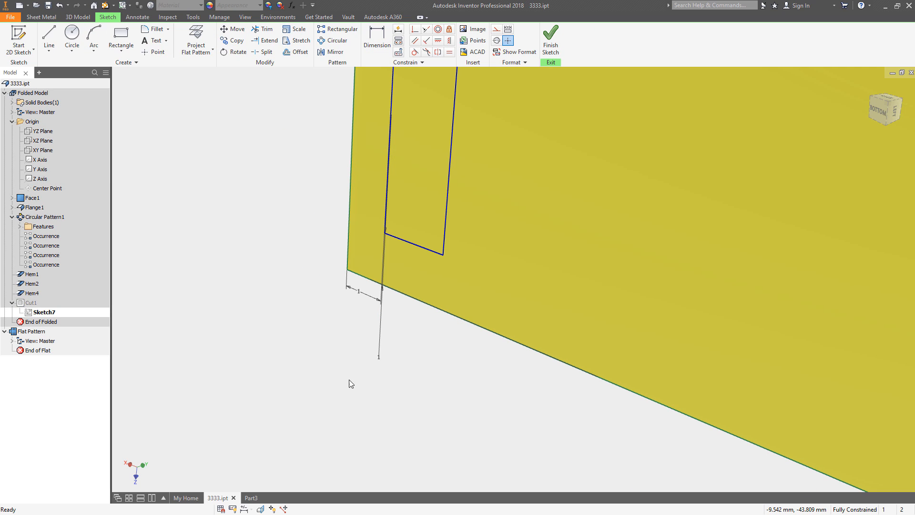
double_click(363, 297)
text(2)
key(Return)
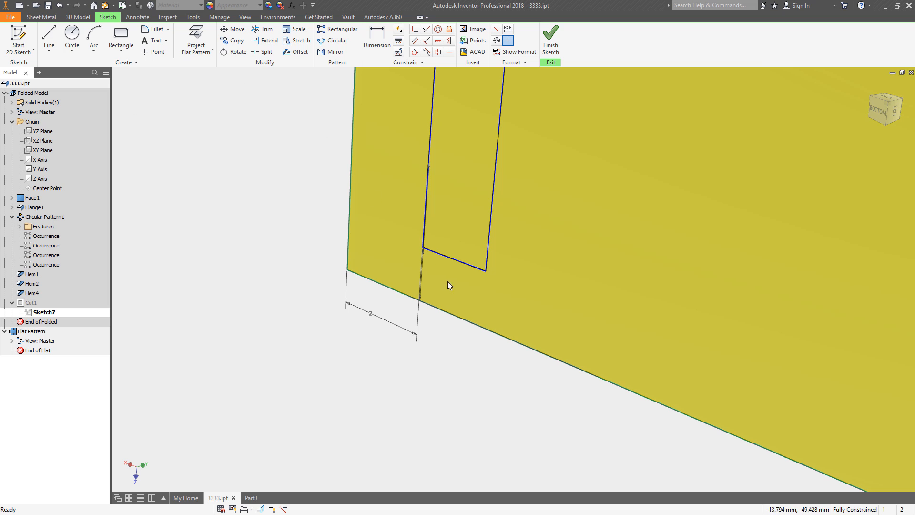
Set the slot's width to 1 mm and finish the sketch to update the cut
scroll(504, 253, up, 5)
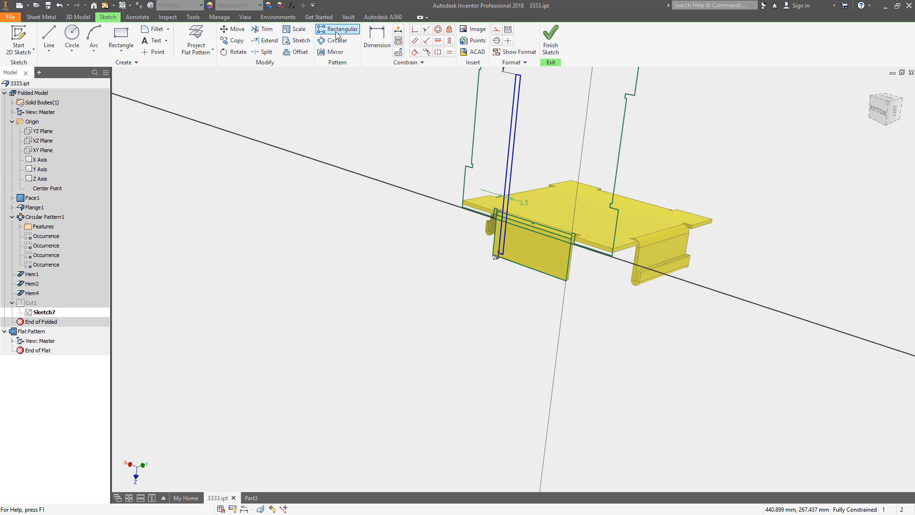
double_click(524, 202)
text(1)
key(Return)
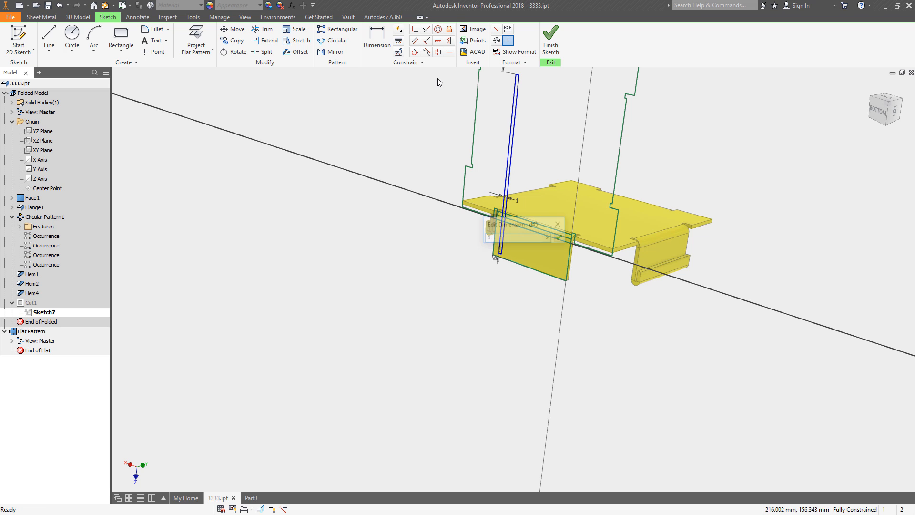
click(551, 41)
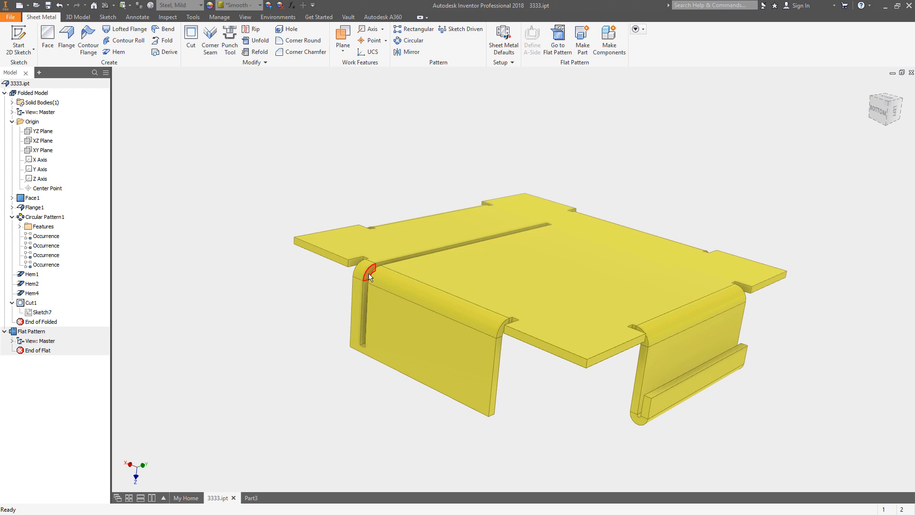
Set up a rectangular pattern of the slot cut along the flange's bend edge, with the direction reversed to run across the flange
click(457, 271)
click(413, 29)
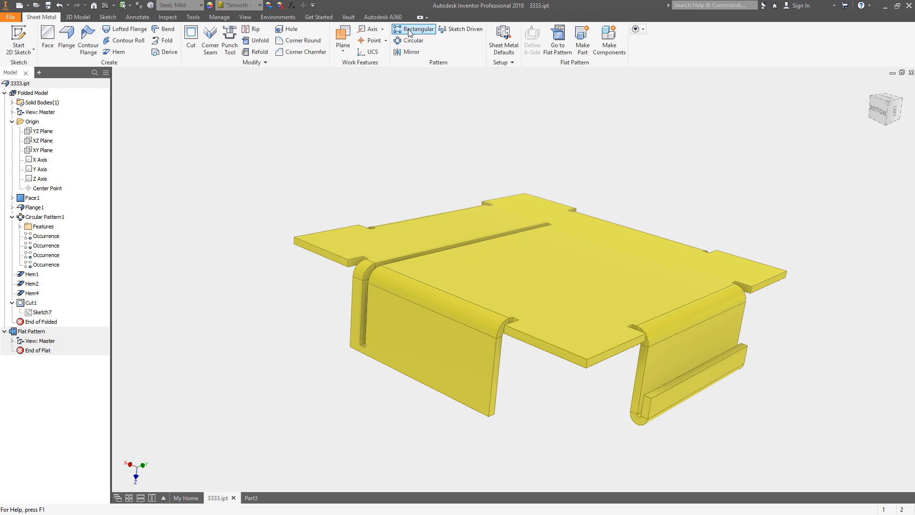
click(365, 275)
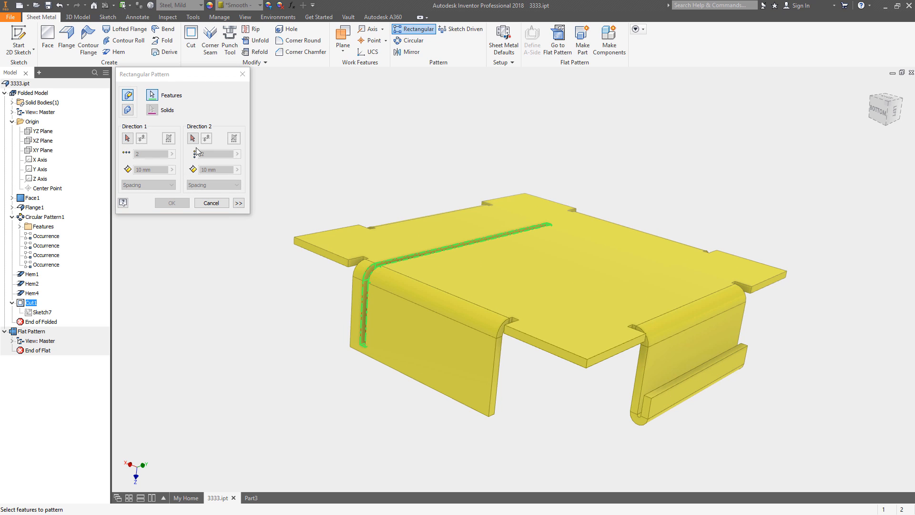
click(127, 138)
click(378, 289)
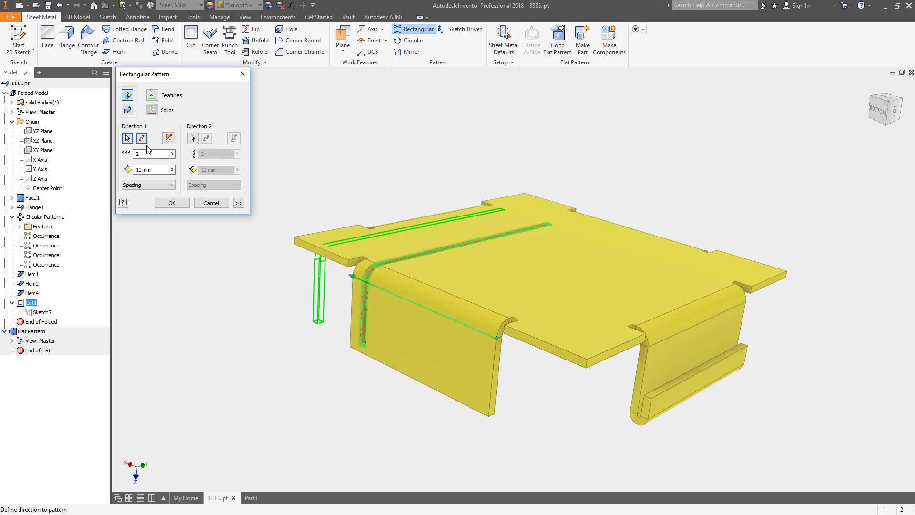
click(142, 138)
Set the slot pattern to 5 occurrences with 2 mm spacing and create it
click(172, 154)
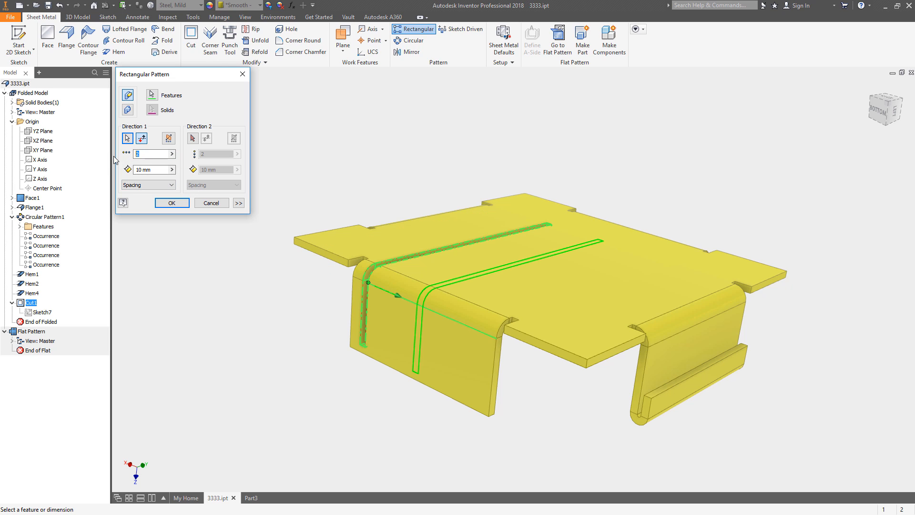
text(5)
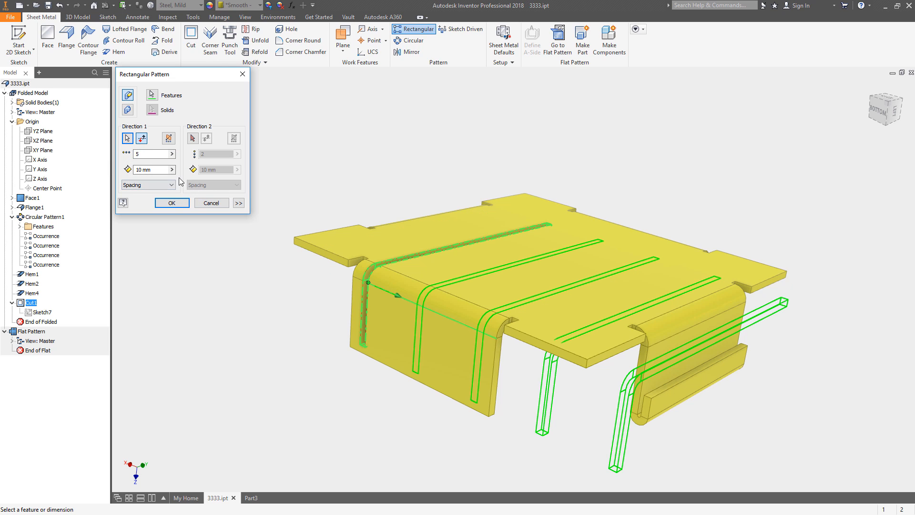
key(Tab)
text(1)
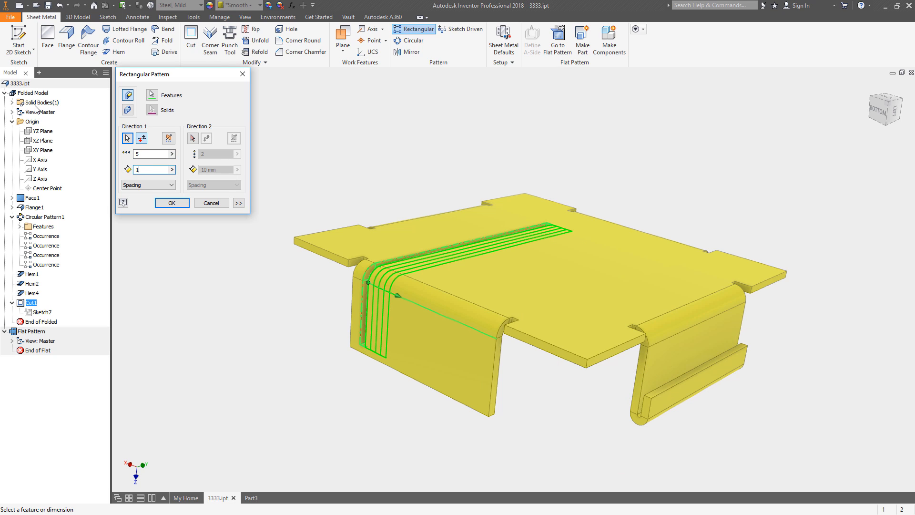
key(BackSpace)
text(2)
click(169, 205)
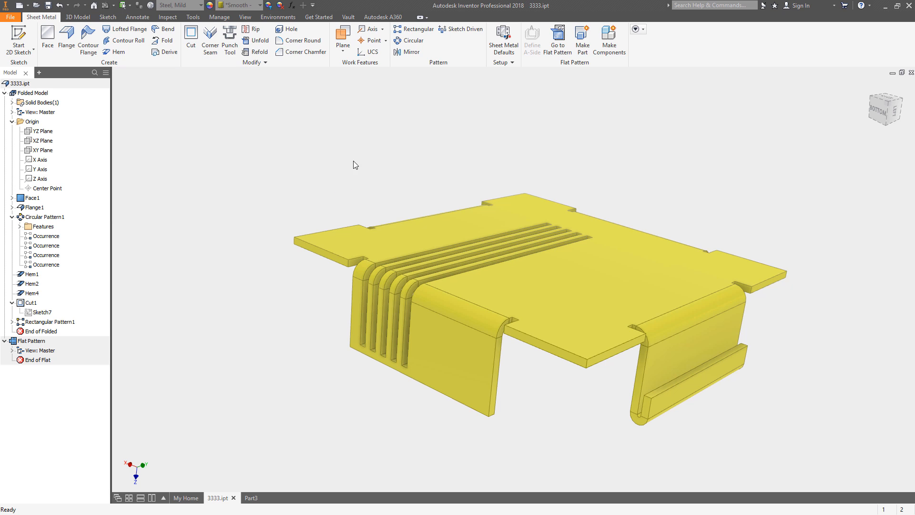
Save the part and open its flat pattern
mouse_move(475, 259)
shift+middle_down()
mouse_move(496, 292)
mouse_move(464, 257)
shift+middle_up()
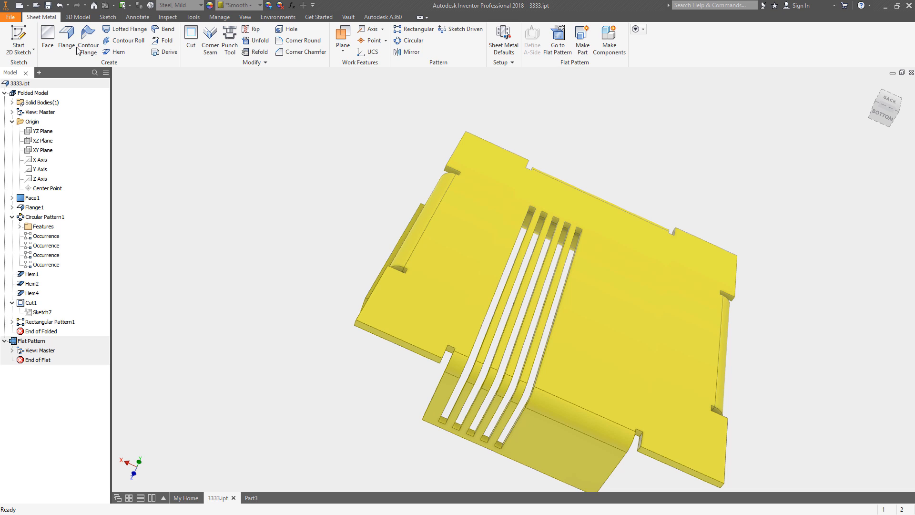
click(48, 6)
click(33, 340)
double_click(71, 344)
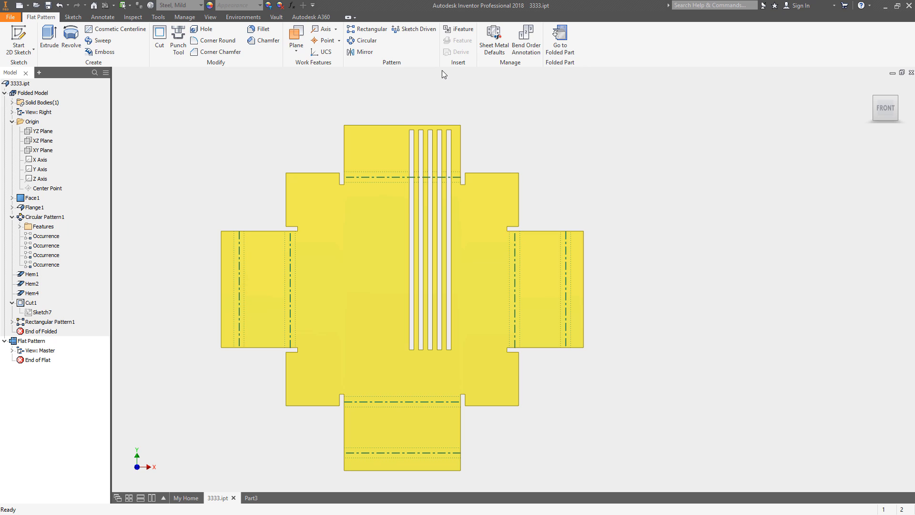
Compare the slots in the folded model and the flat pattern, ending in the folded model
double_click(33, 93)
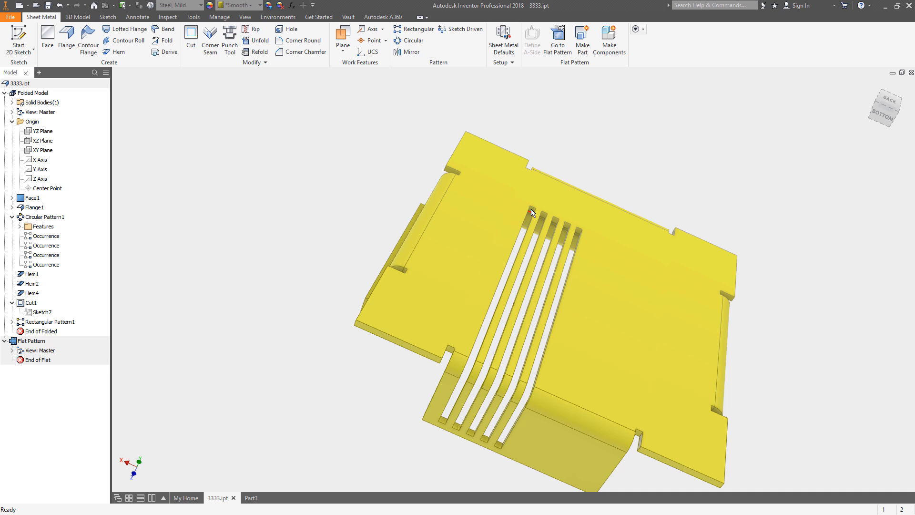
double_click(31, 340)
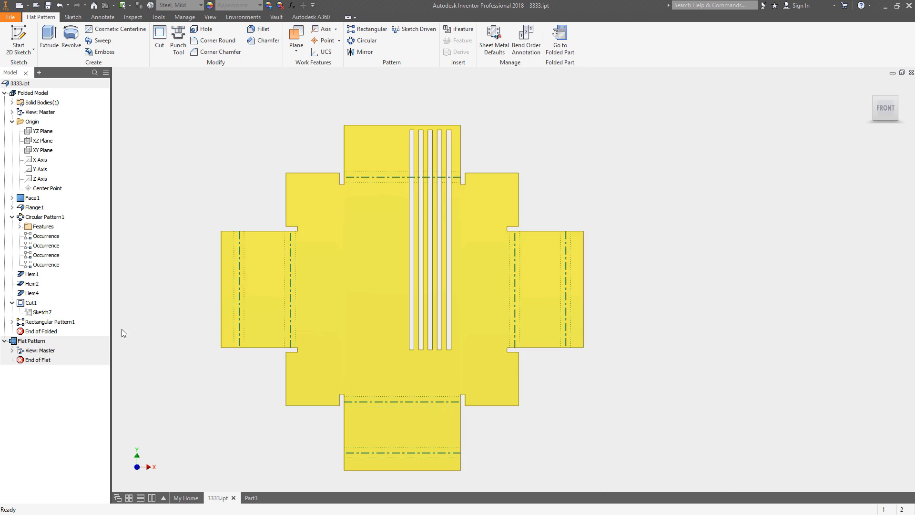
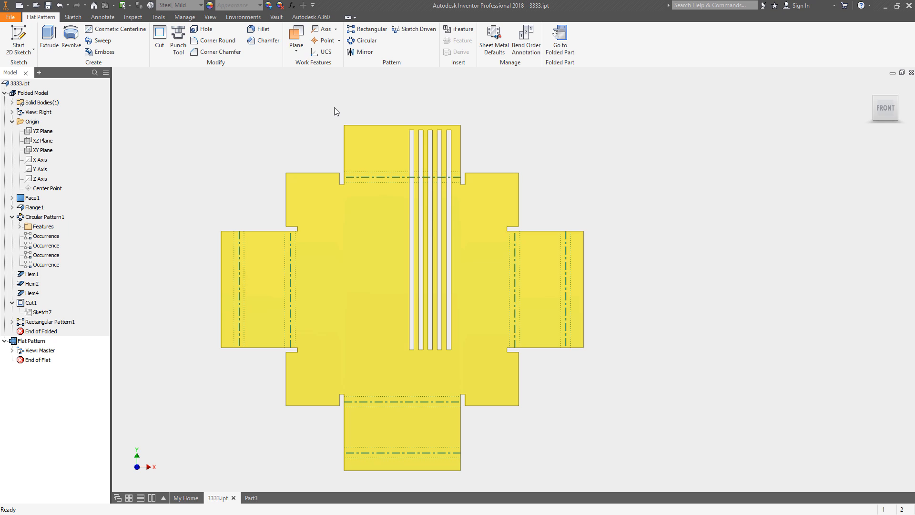
double_click(32, 95)
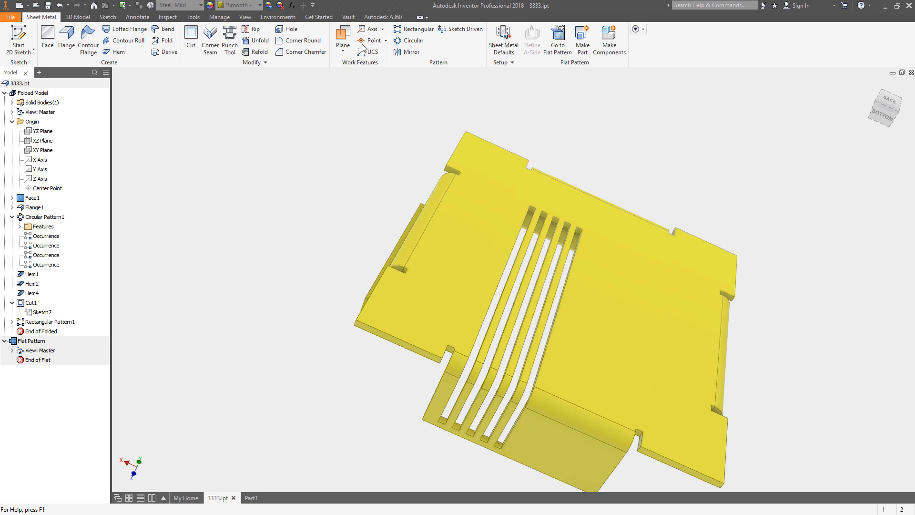
Place a 3 mm Through All hole on the base's corner tab, 5 mm from each of the tab's two outer edges
middle_drag(585, 201, 502, 274)
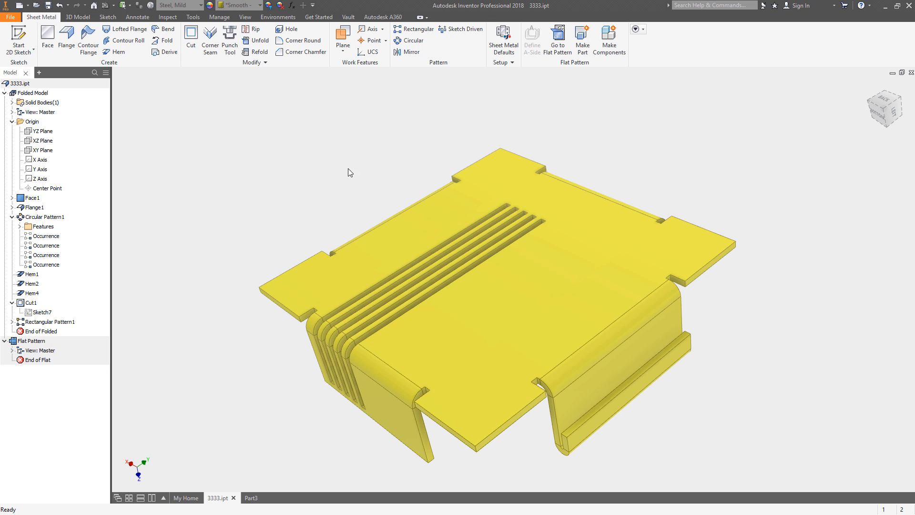
key(s)
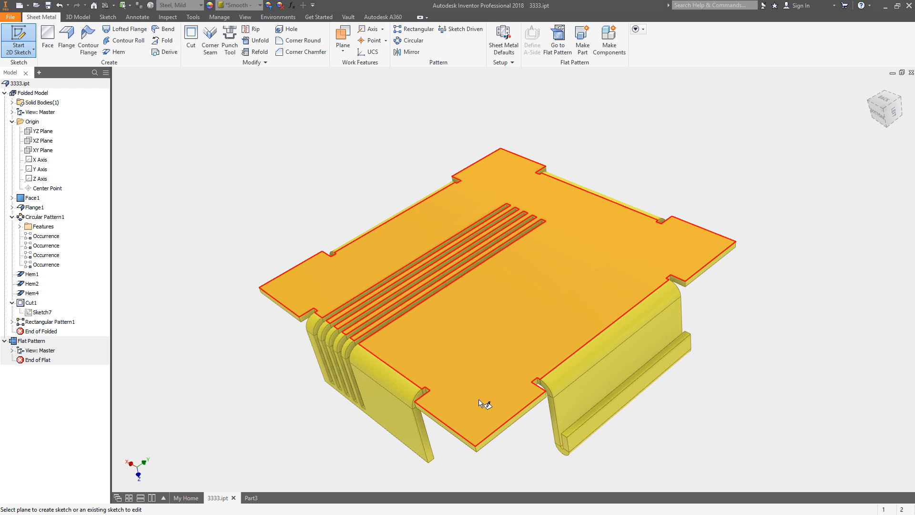
key(Escape)
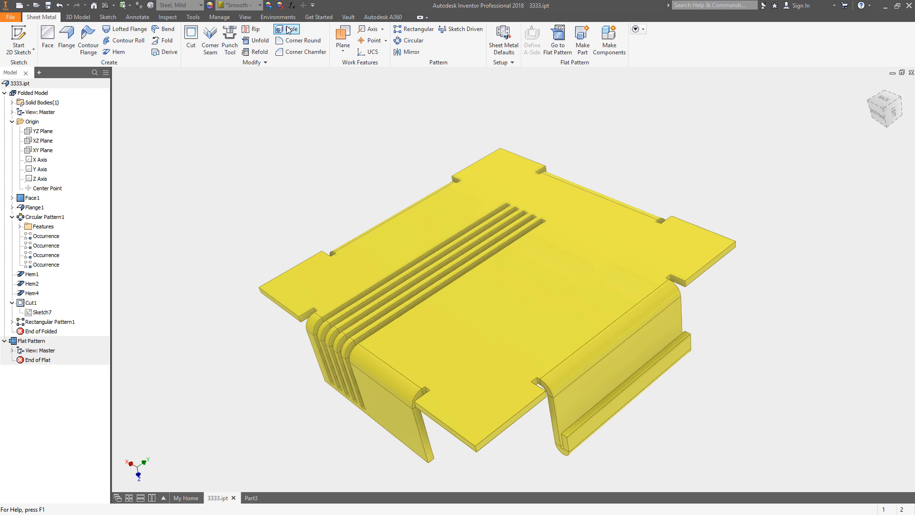
key(h)
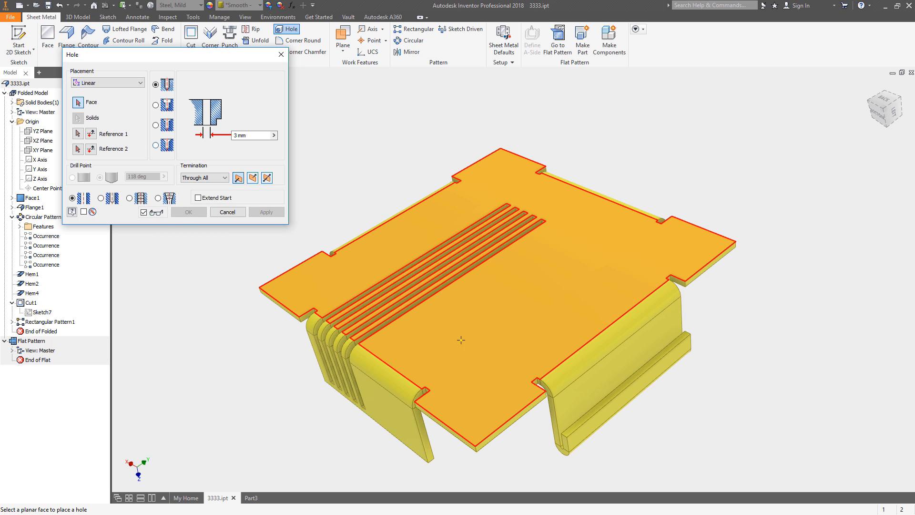
click(473, 394)
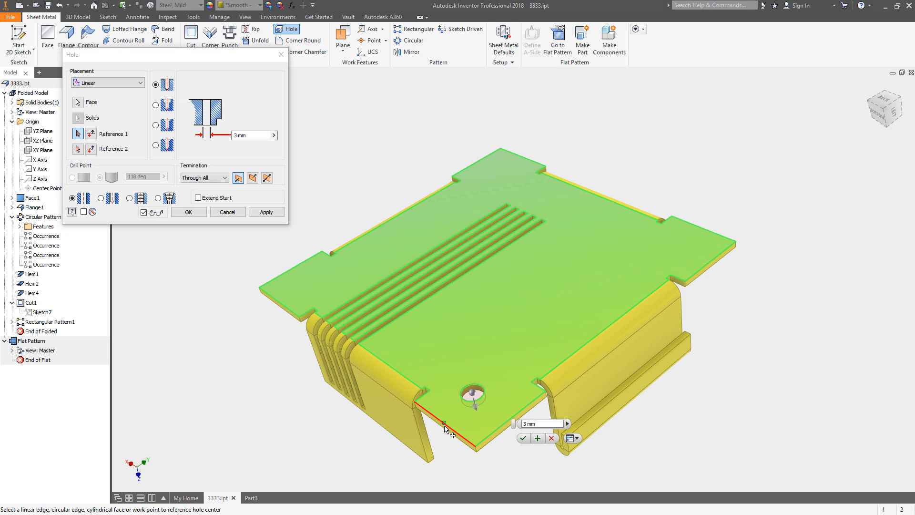
click(451, 430)
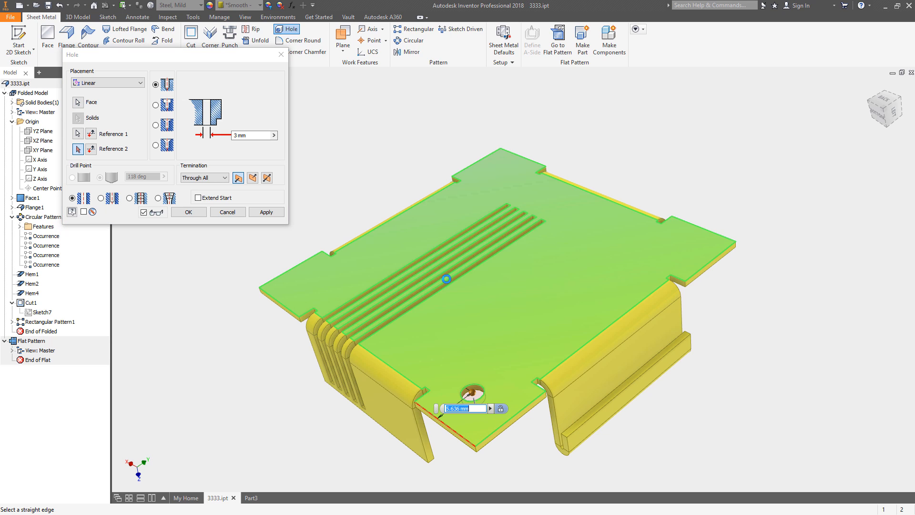
text(5)
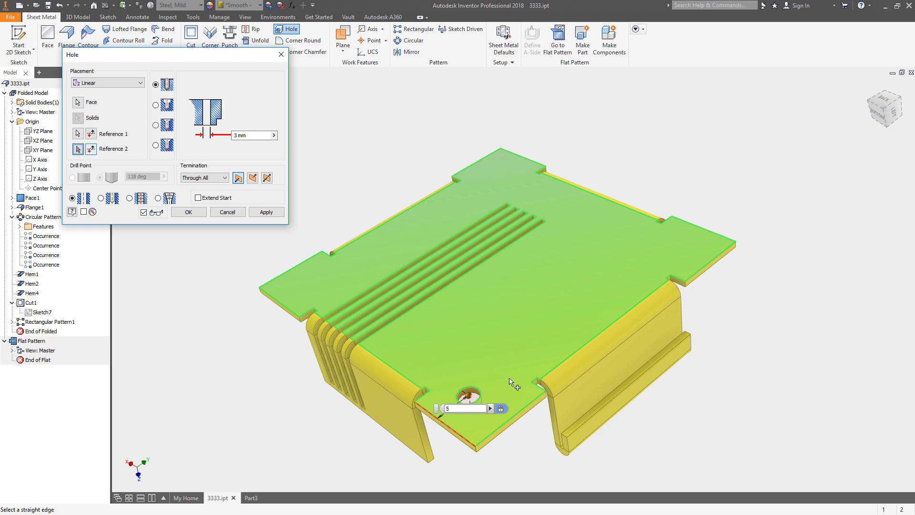
click(498, 433)
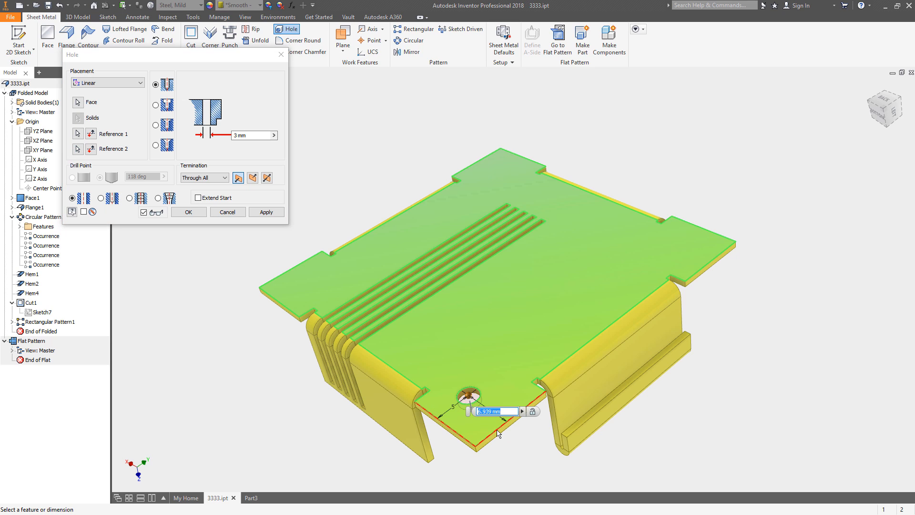
text(5)
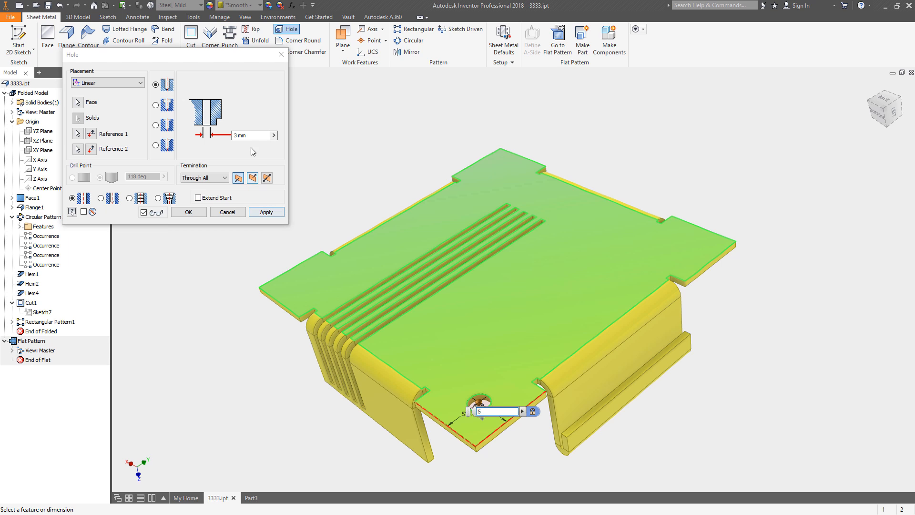
click(266, 212)
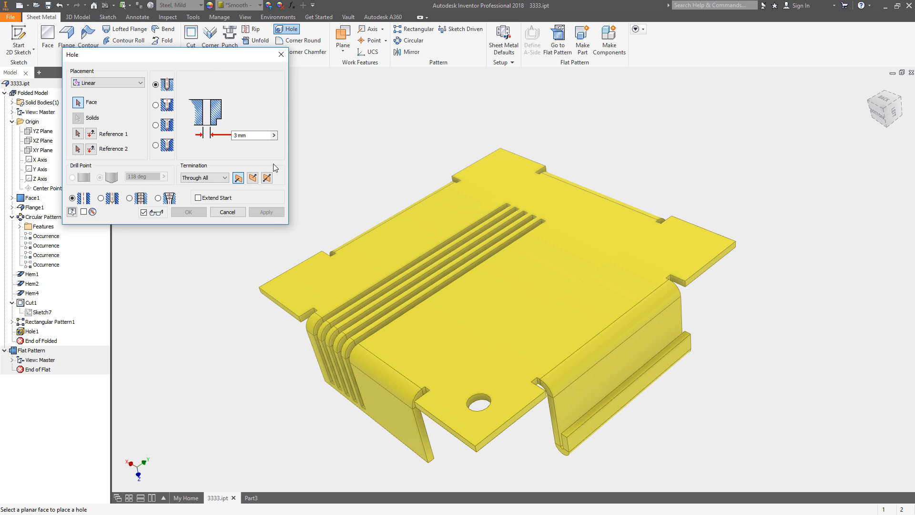
click(227, 211)
Compare the Hole options in the 3D modelling tools with the sheet metal version, and return to the sheet metal tools
click(76, 17)
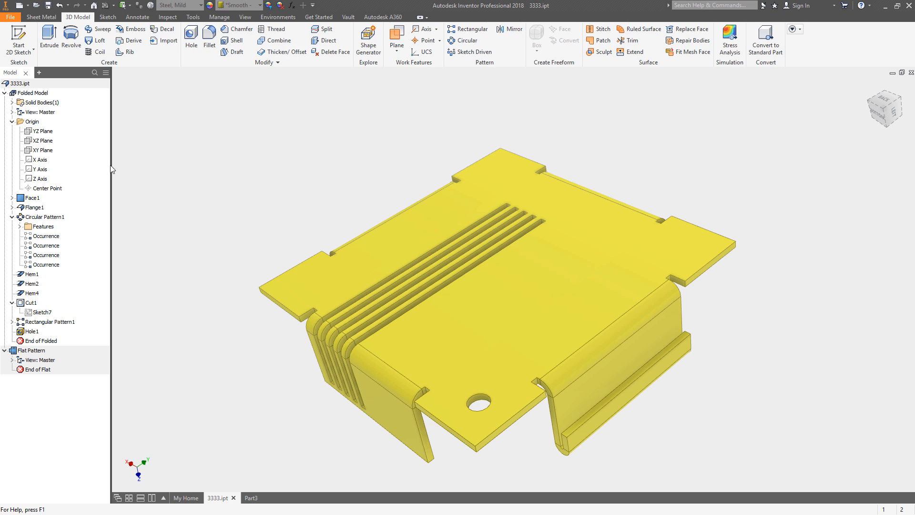
click(191, 40)
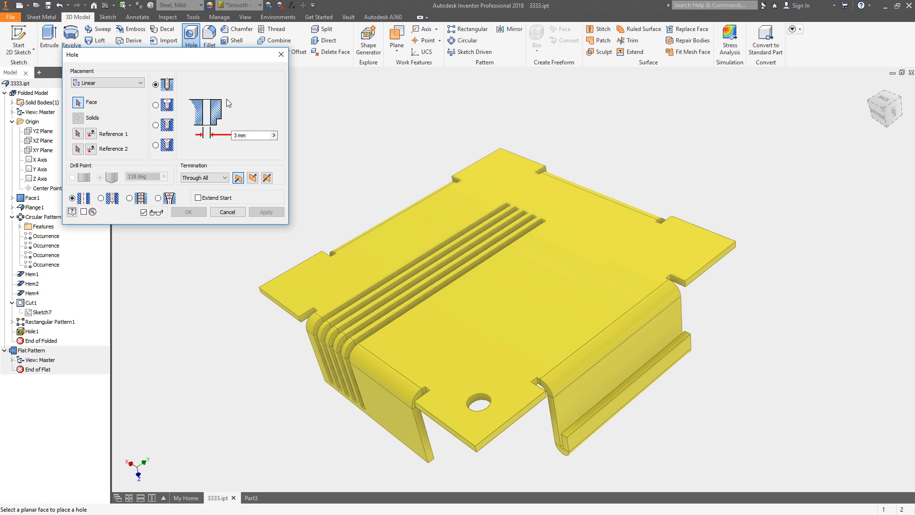
click(228, 212)
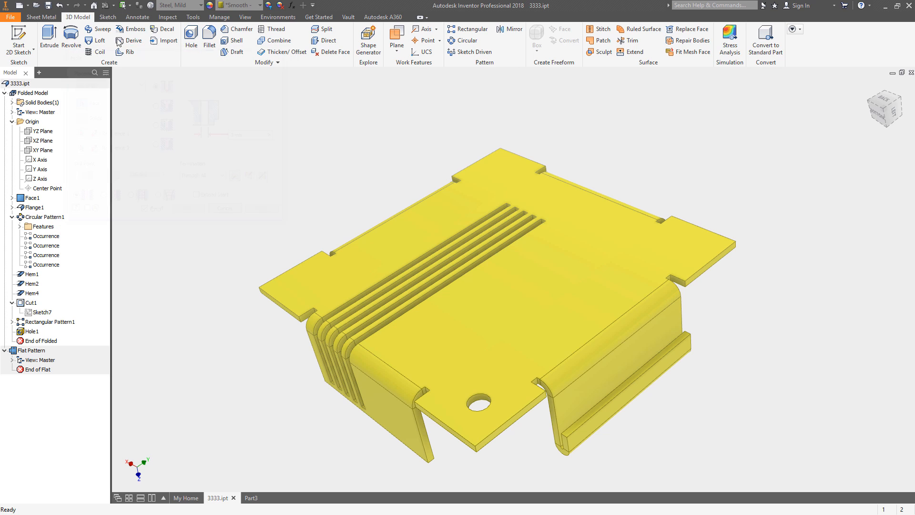
click(53, 17)
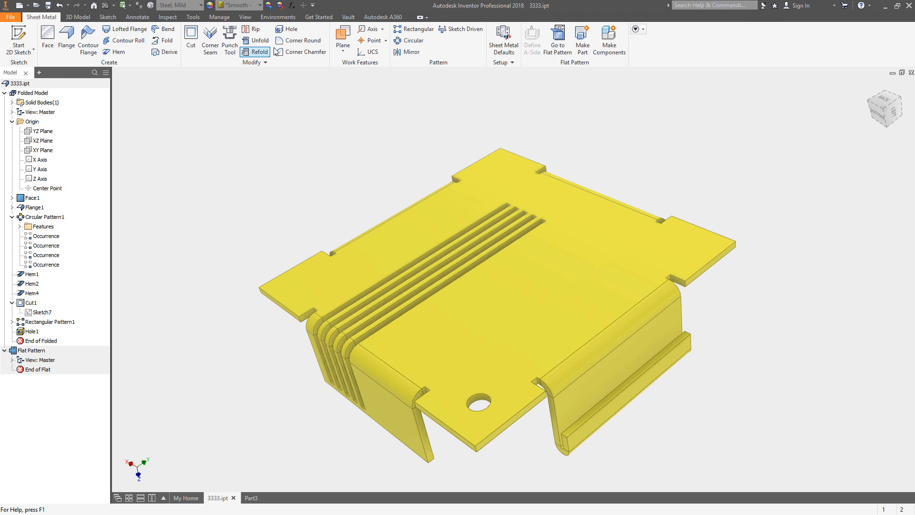
Examine the Hole termination options, including Distance with its depth input, and leave without creating another hole
click(286, 29)
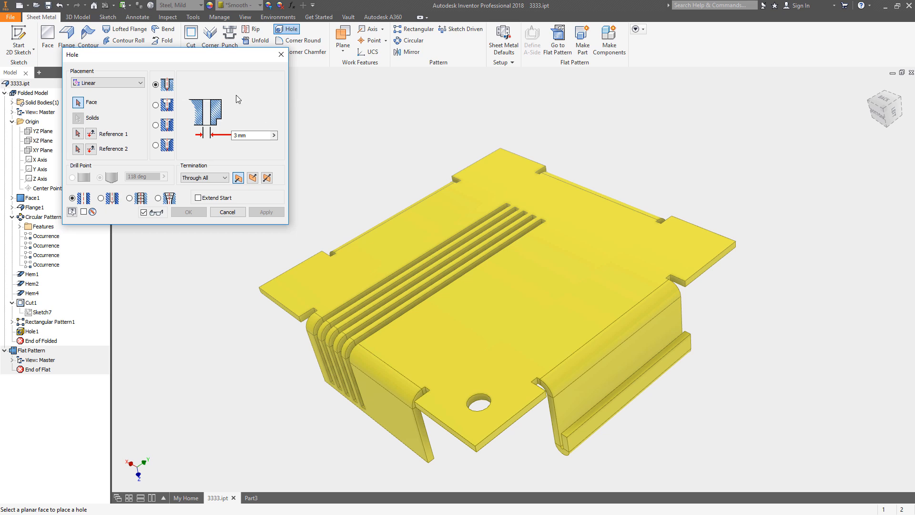
click(225, 178)
click(191, 187)
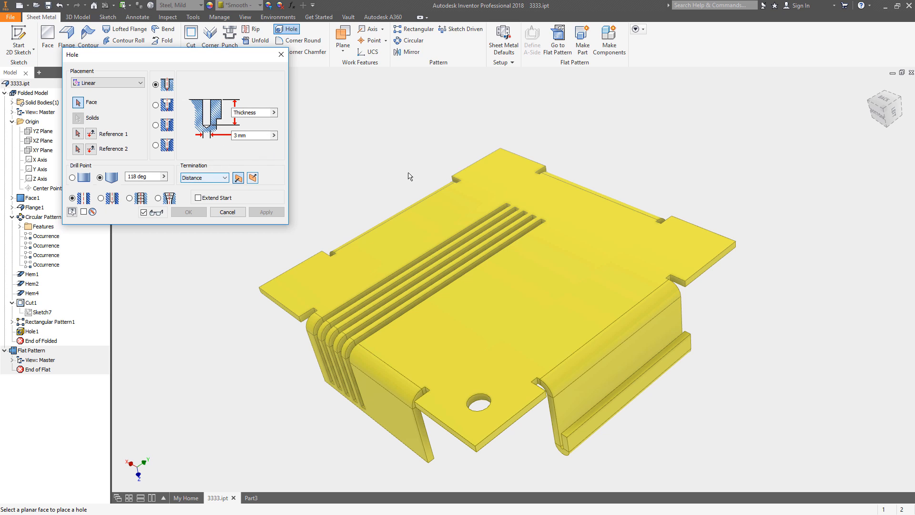
click(219, 179)
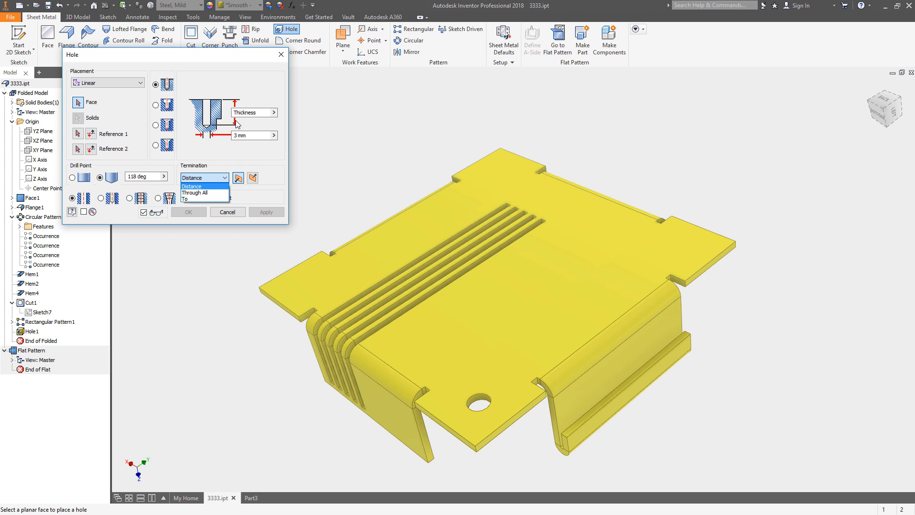
click(195, 187)
click(208, 178)
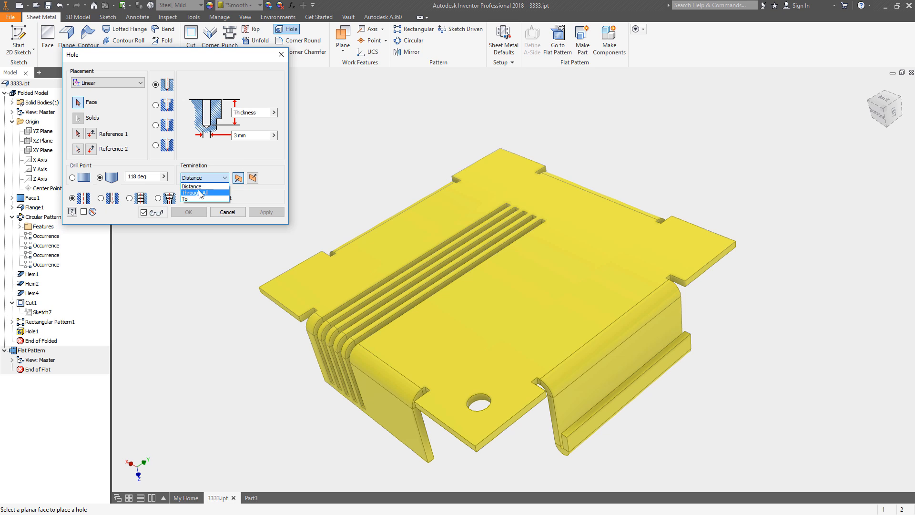
click(208, 186)
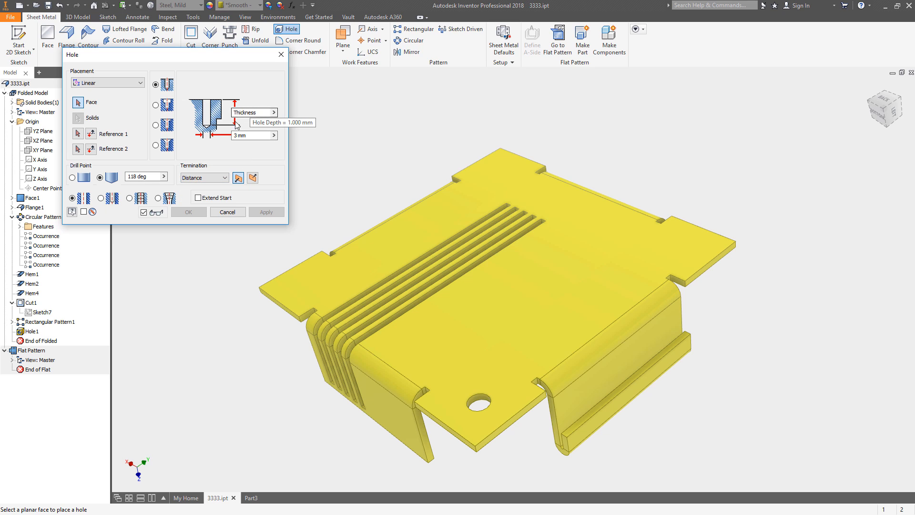
click(206, 177)
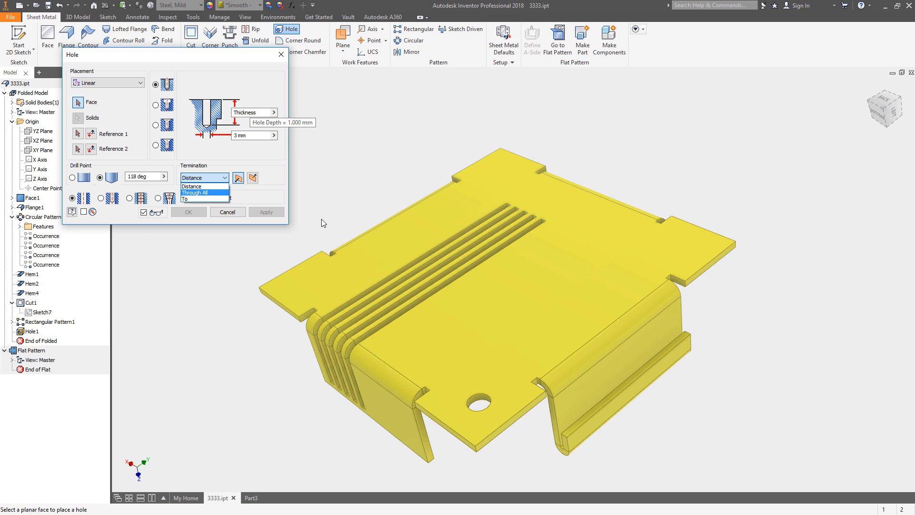
key(Down)
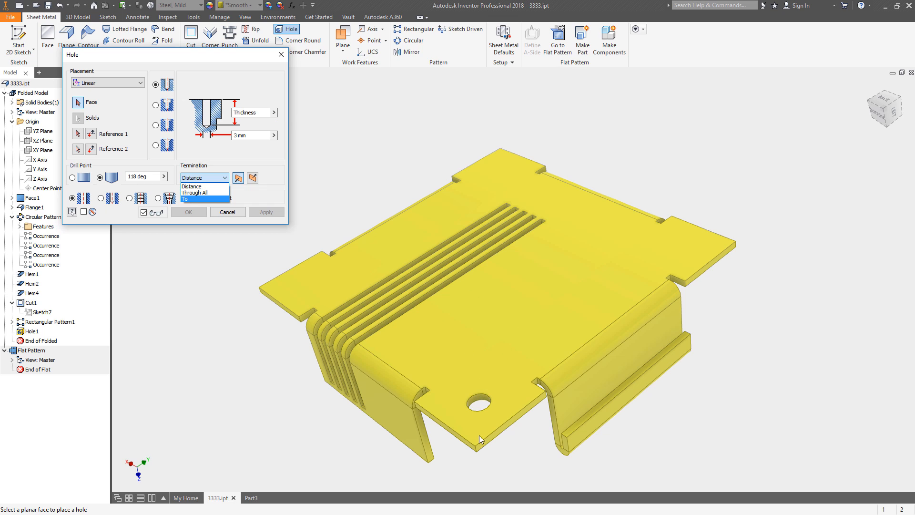
click(200, 186)
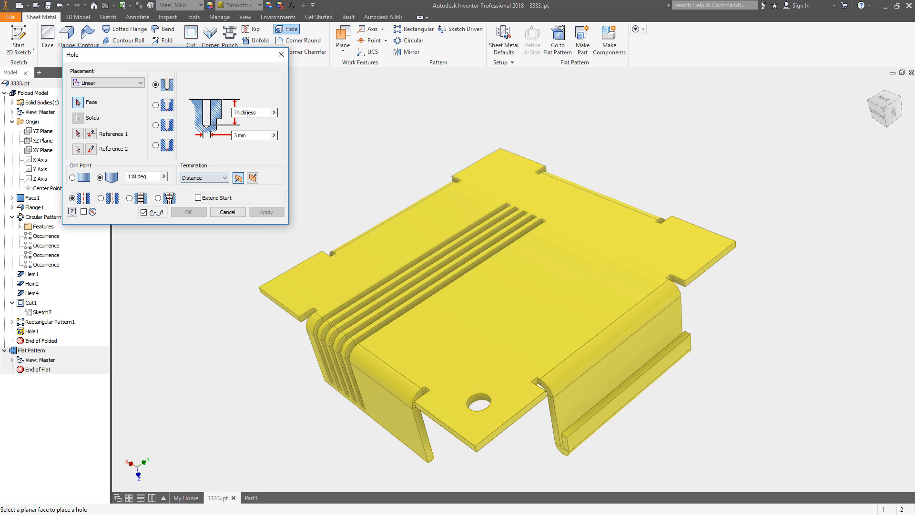
click(227, 212)
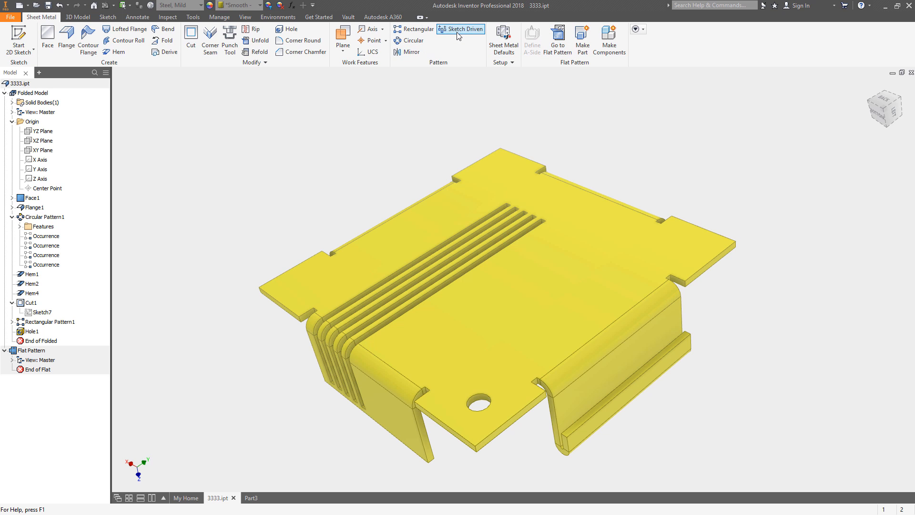
Create a circular pattern of the corner tab hole about the Z axis, with 4 occurrences over 360 degrees
click(412, 42)
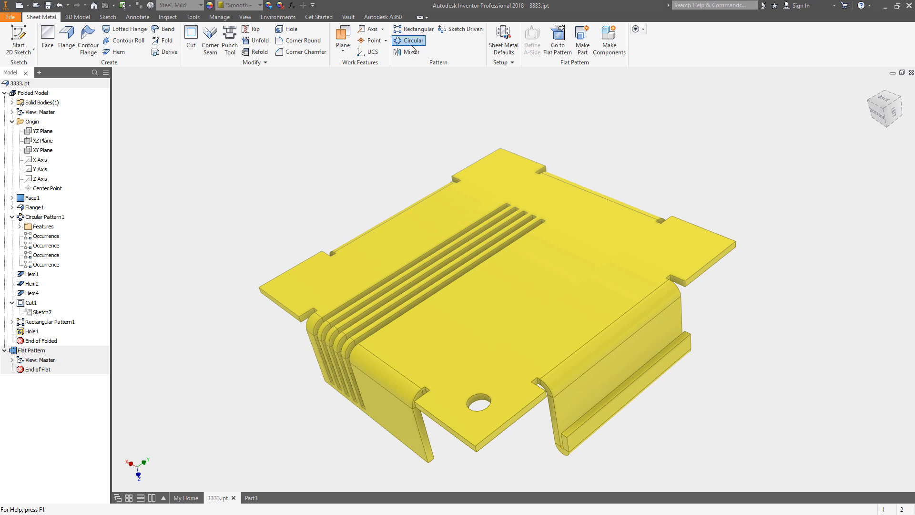
click(475, 403)
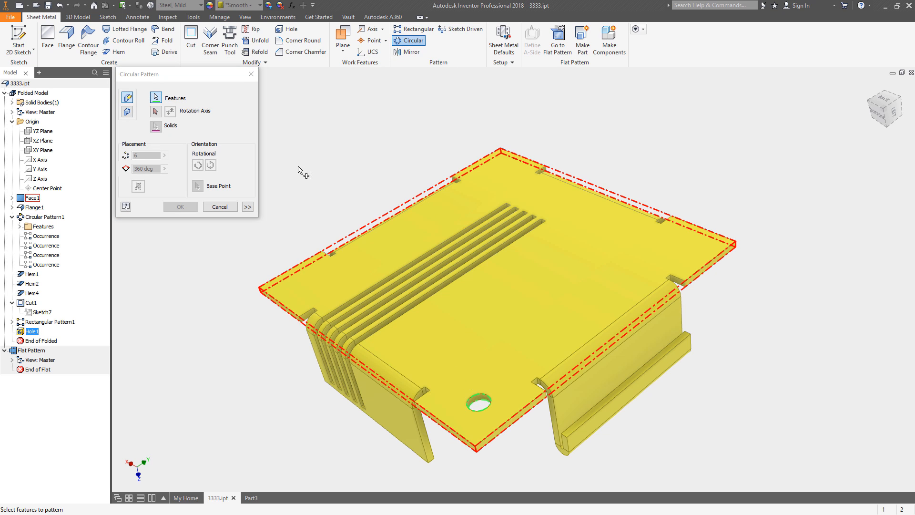
click(28, 182)
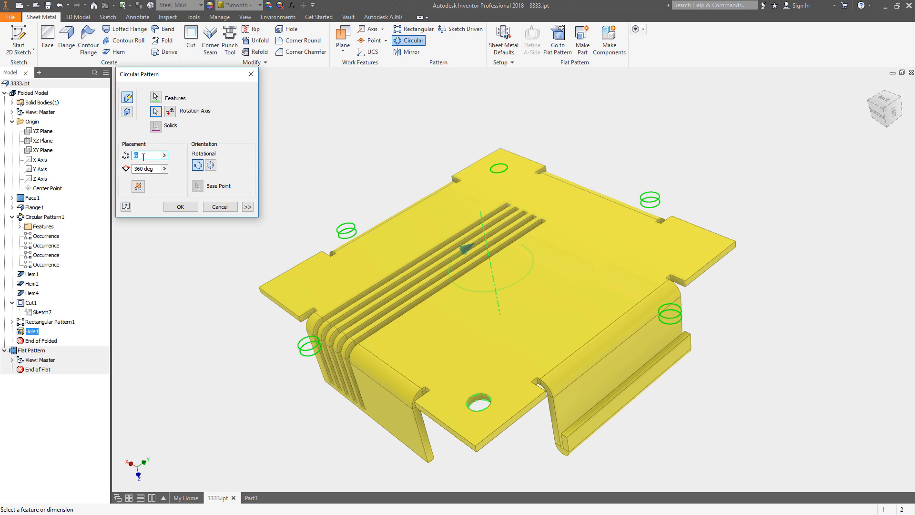
text(4)
click(193, 206)
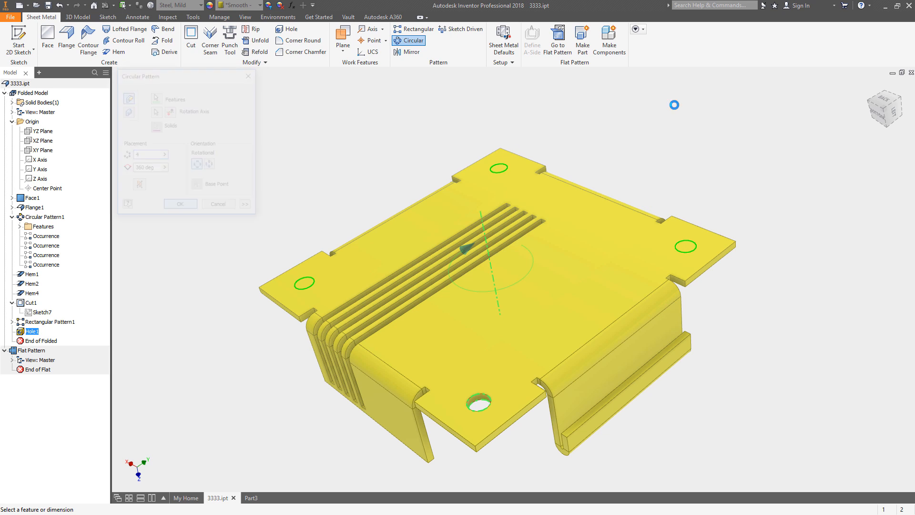
Check the patterned holes in the flat pattern and return to the folded model
double_click(33, 361)
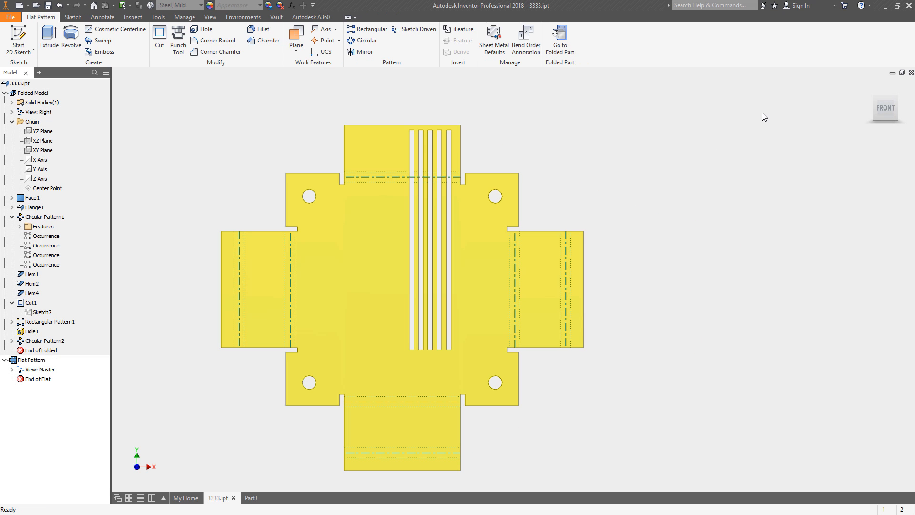
double_click(33, 93)
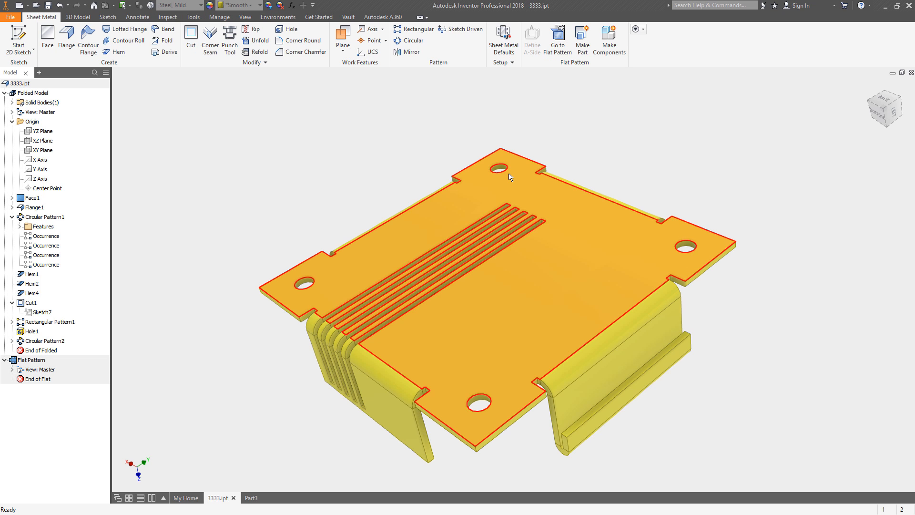
mouse_move(509, 178)
Apply a Corner Round with a reduced radius to the outer corners of the two tabs beside the slotted flange
key(F4)
drag(604, 298, 620, 279)
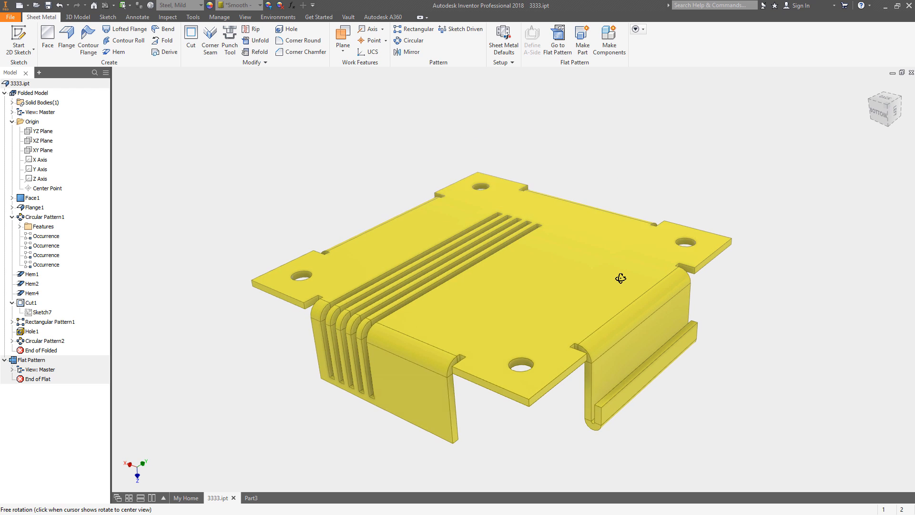
scroll(629, 295, down, 5)
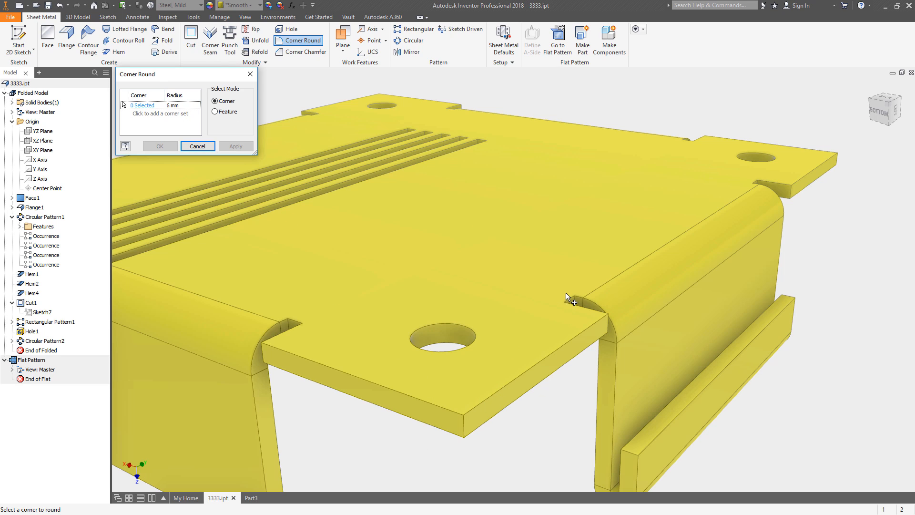
scroll(568, 298, down, 3)
click(548, 310)
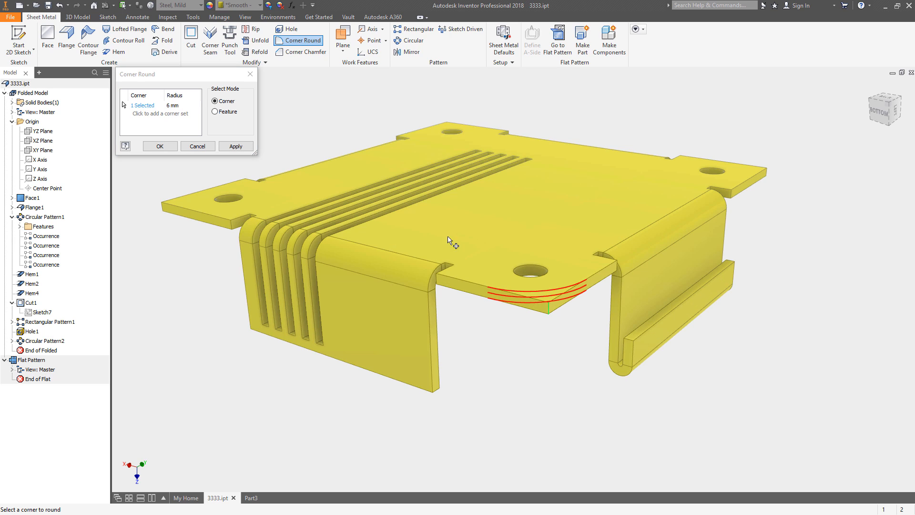
click(163, 209)
click(172, 105)
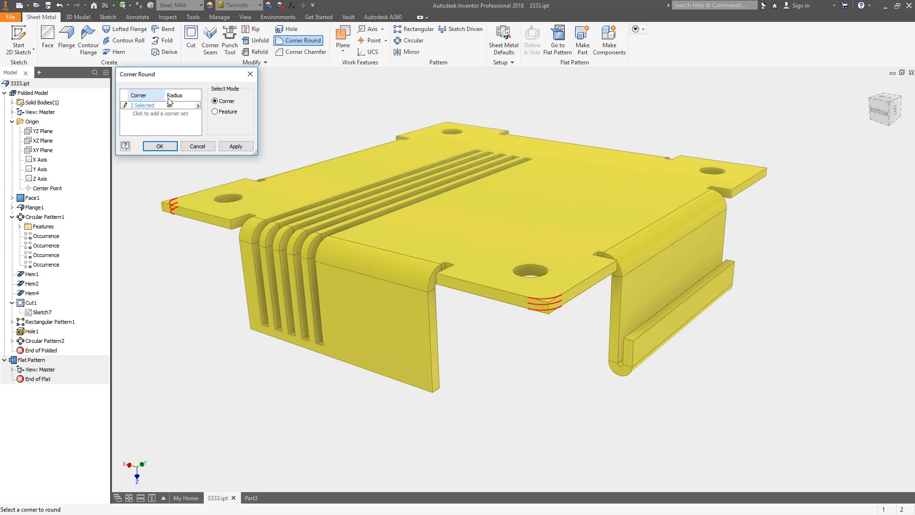
click(160, 146)
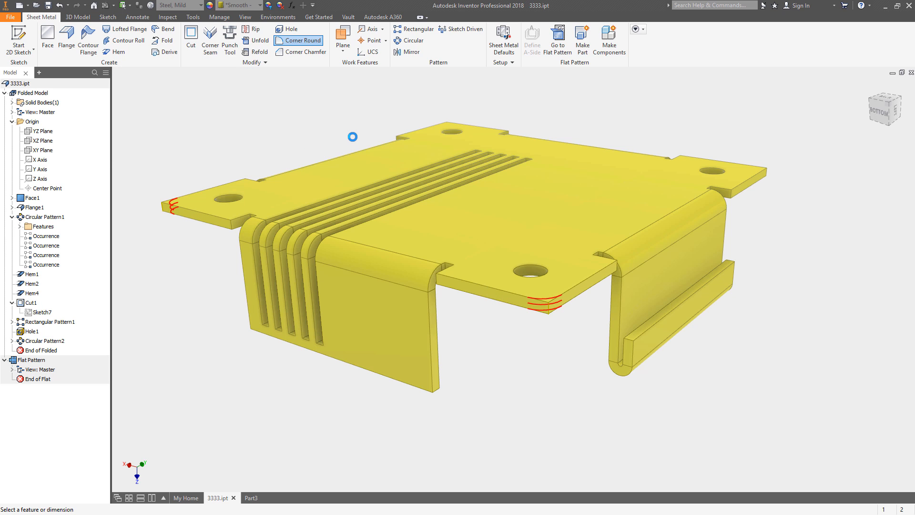
key(F4)
drag(518, 256, 586, 306)
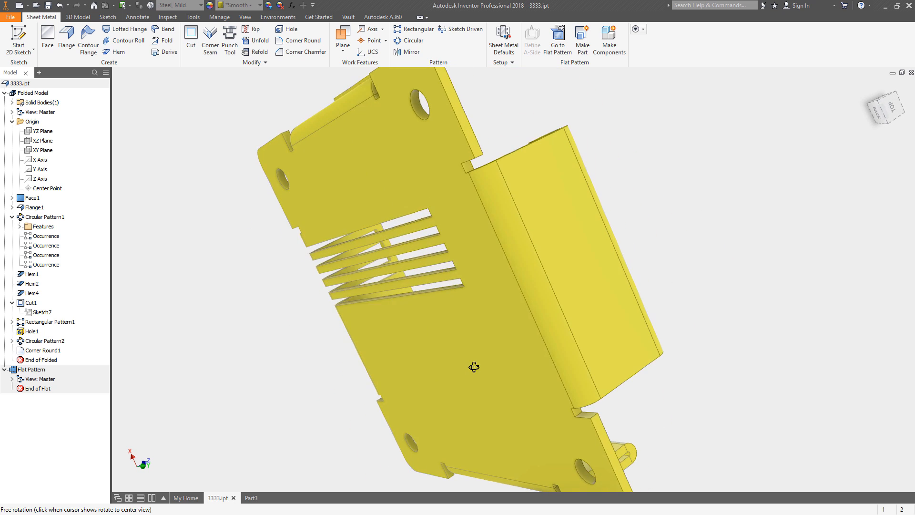
Apply a 2 mm Corner Chamfer to the outer corners of the two tabs farthest from the slotted flange
click(311, 42)
click(305, 52)
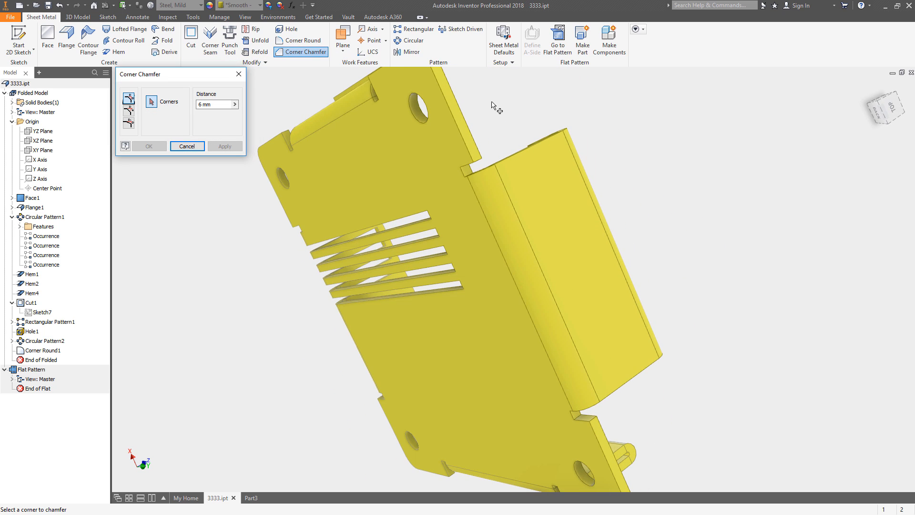
middle_drag(467, 94, 442, 162)
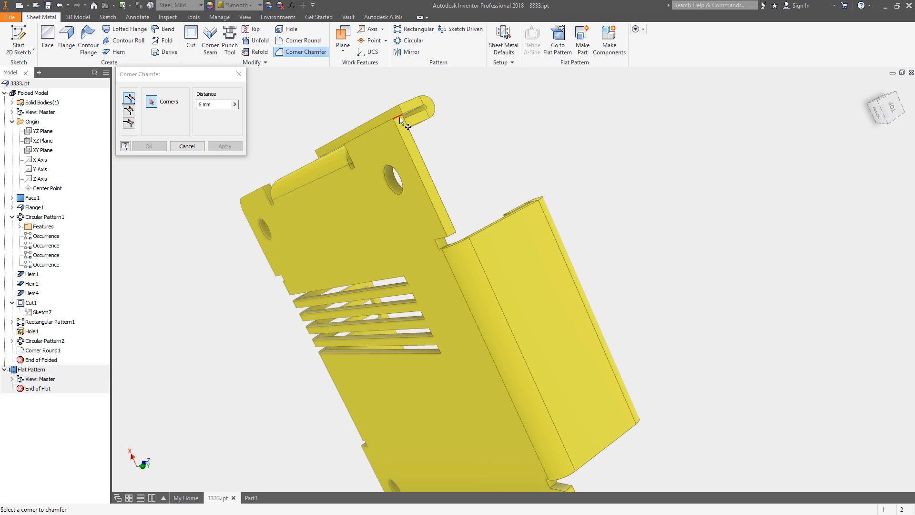
click(400, 120)
shift+middle_drag(572, 255, 511, 303)
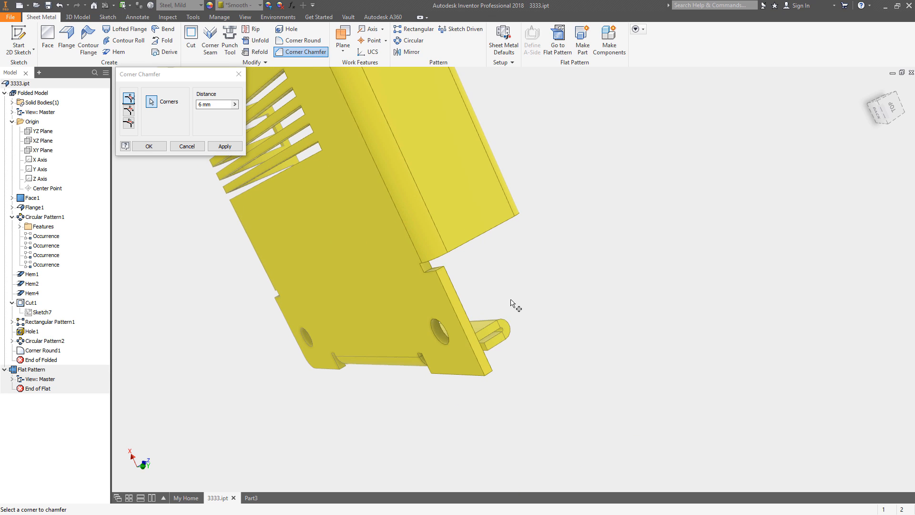
click(488, 372)
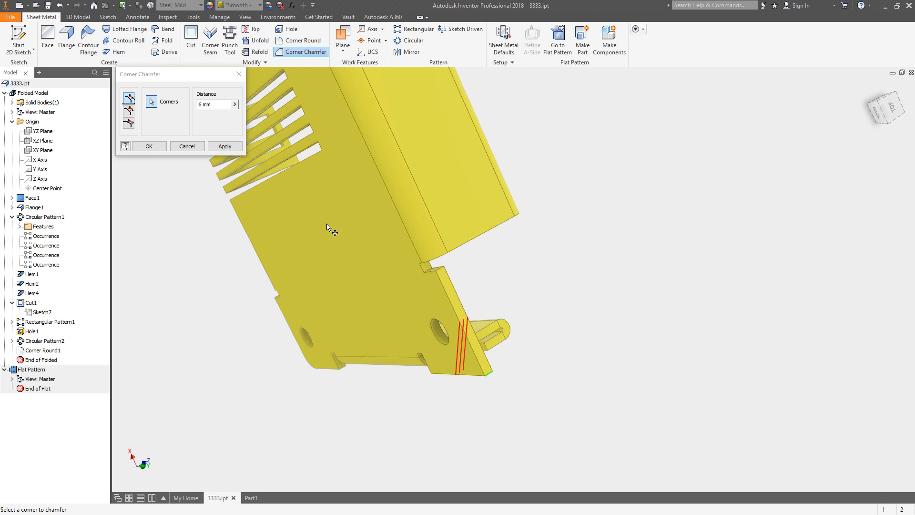
double_click(216, 104)
text(2)
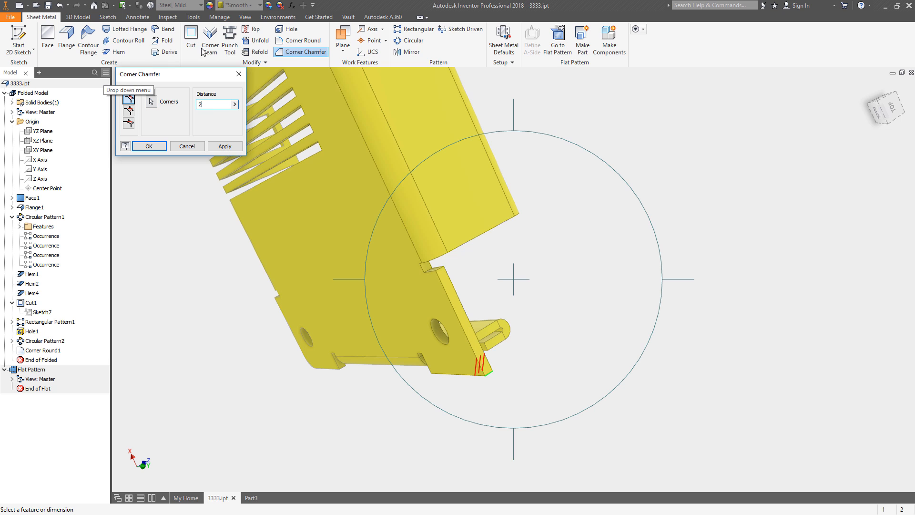
shift+middle_drag(504, 286, 529, 271)
click(230, 145)
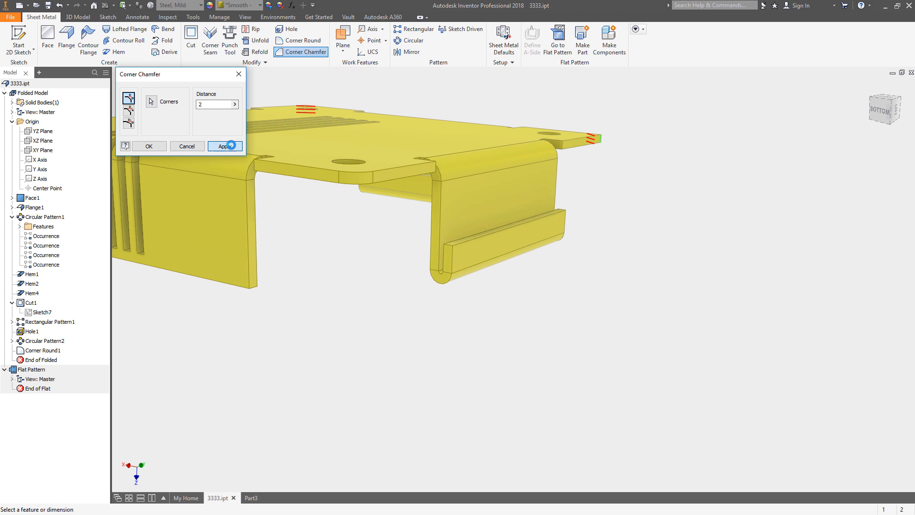
click(178, 147)
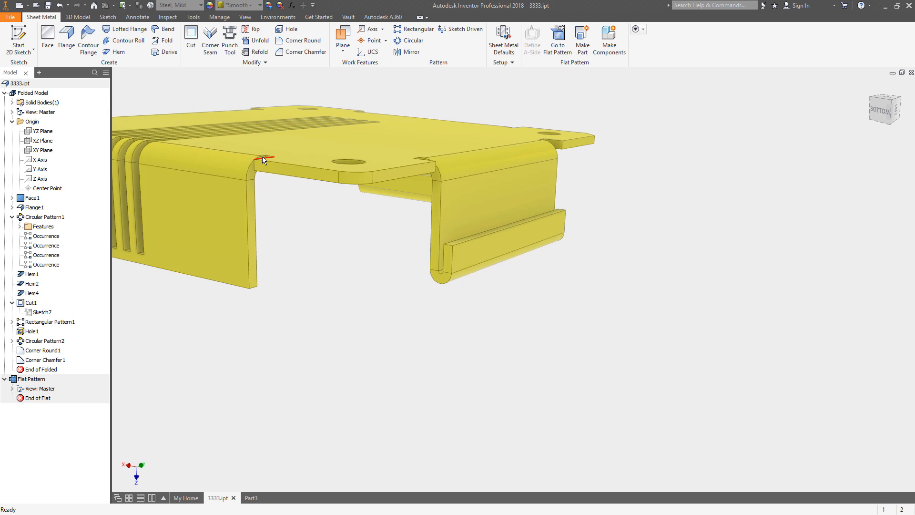
key(F6)
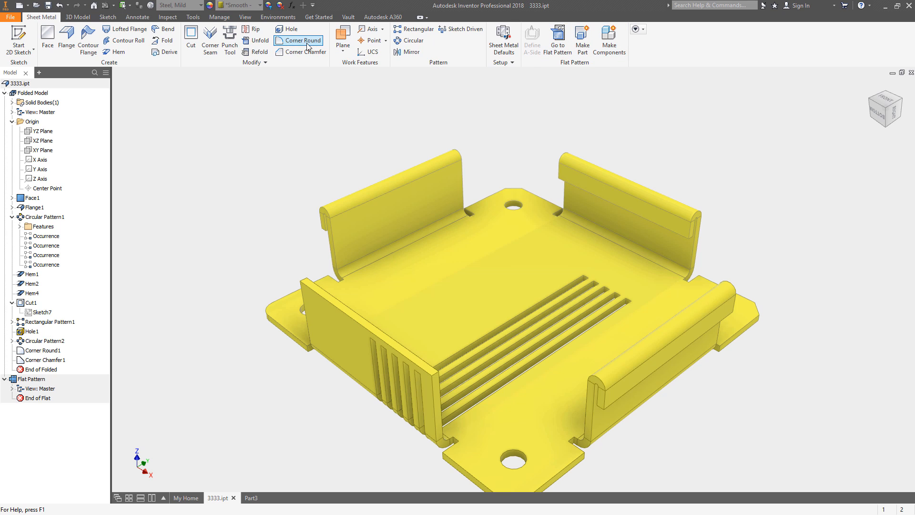
click(77, 18)
click(245, 32)
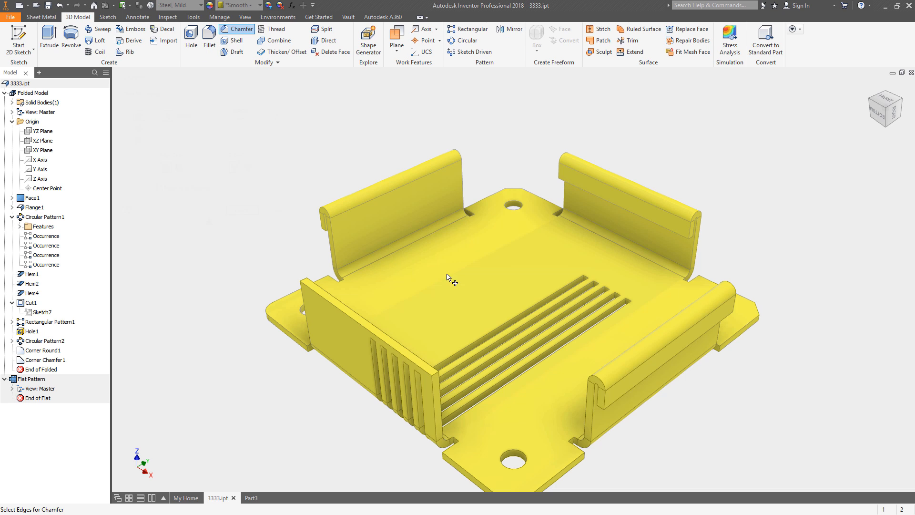
scroll(483, 393, down, 3)
middle_drag(483, 393, 468, 225)
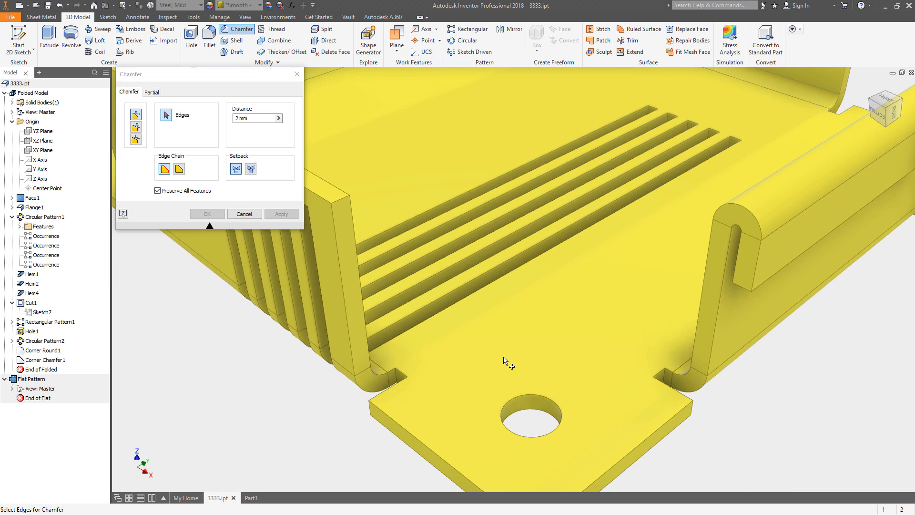
click(423, 441)
middle_drag(493, 371, 454, 263)
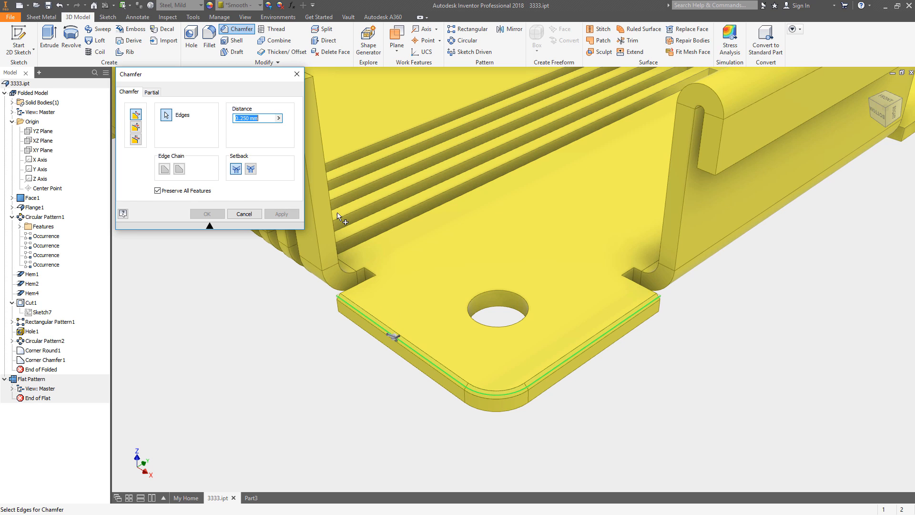
click(244, 214)
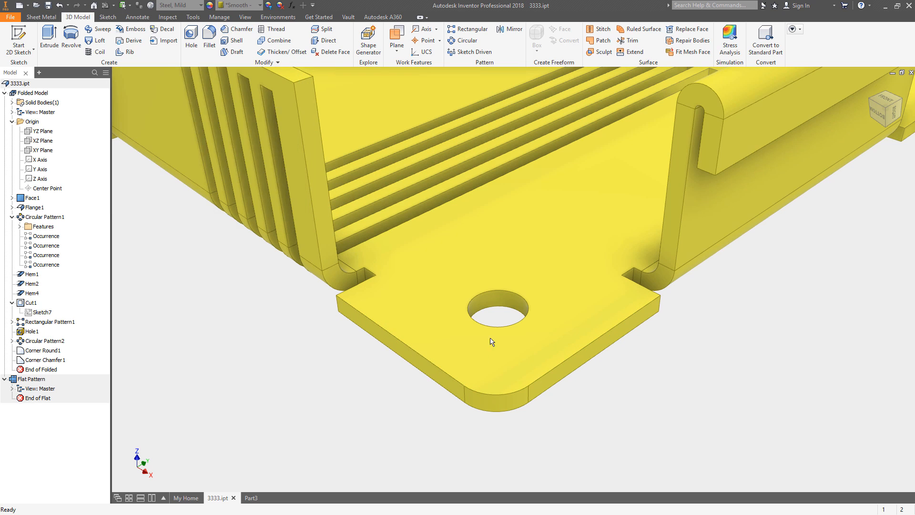
Return to the sheet metal tools and save the finished part
click(54, 18)
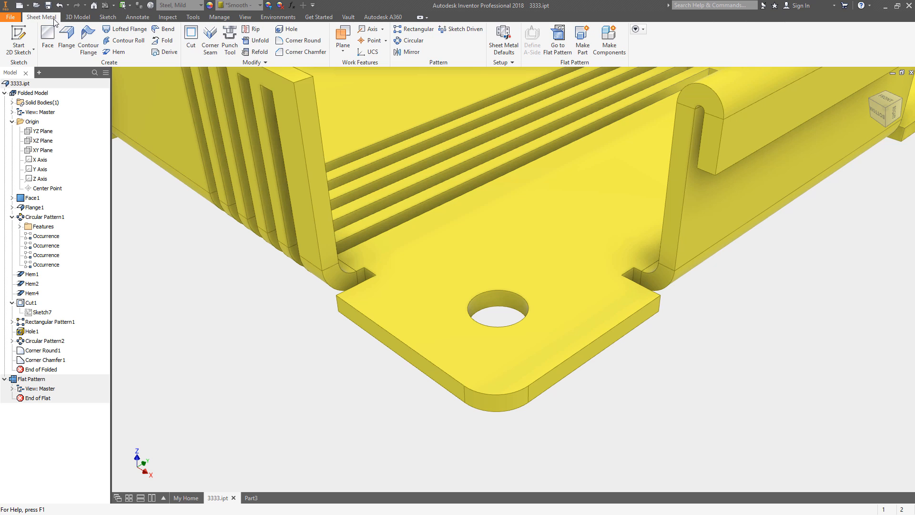
click(308, 53)
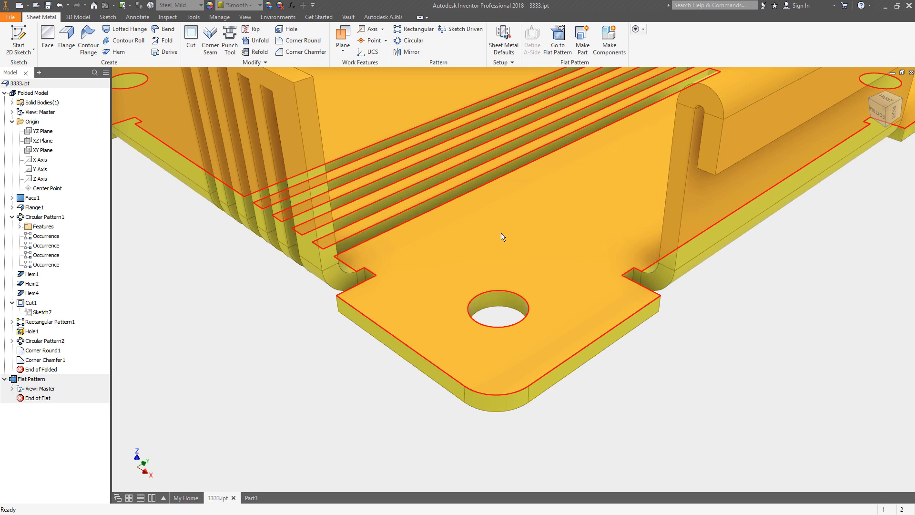
mouse_move(503, 236)
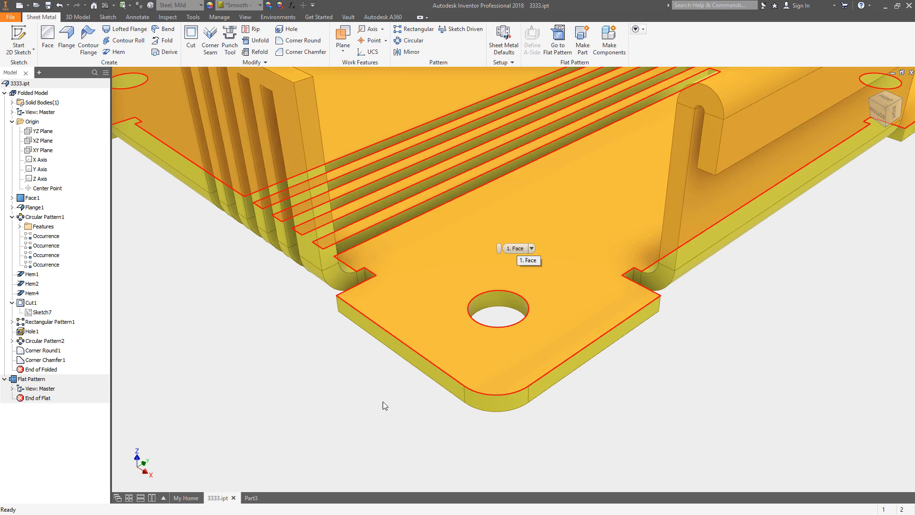
scroll(377, 403, down, 5)
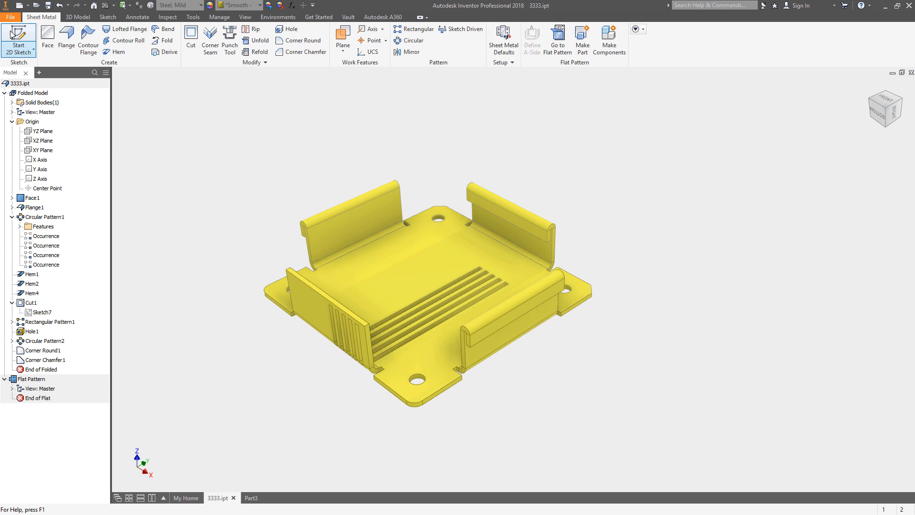
click(48, 6)
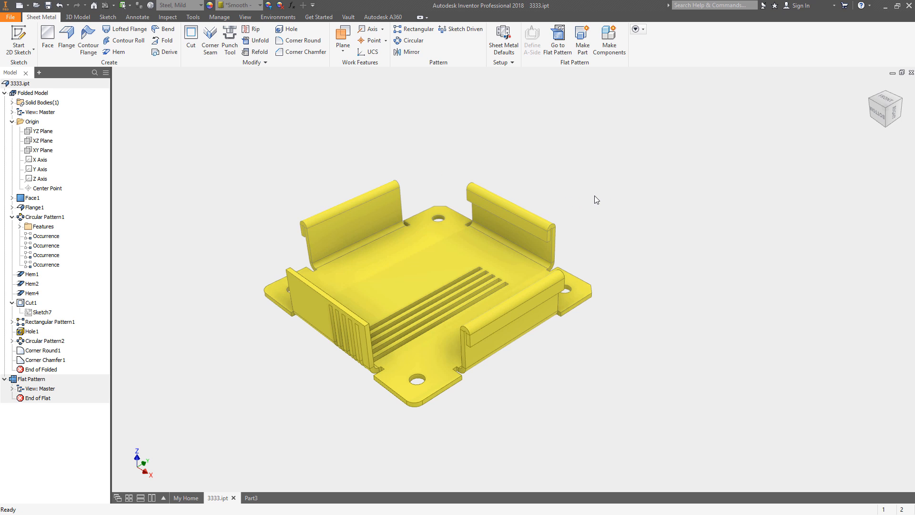
scroll(517, 221, up, 3)
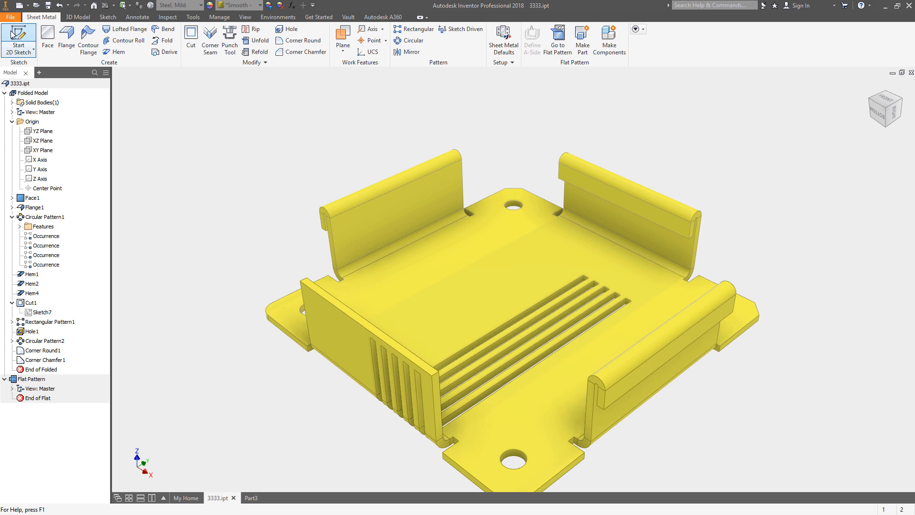
Create a new drawing from the metric ANSI (mm).idw template
click(19, 5)
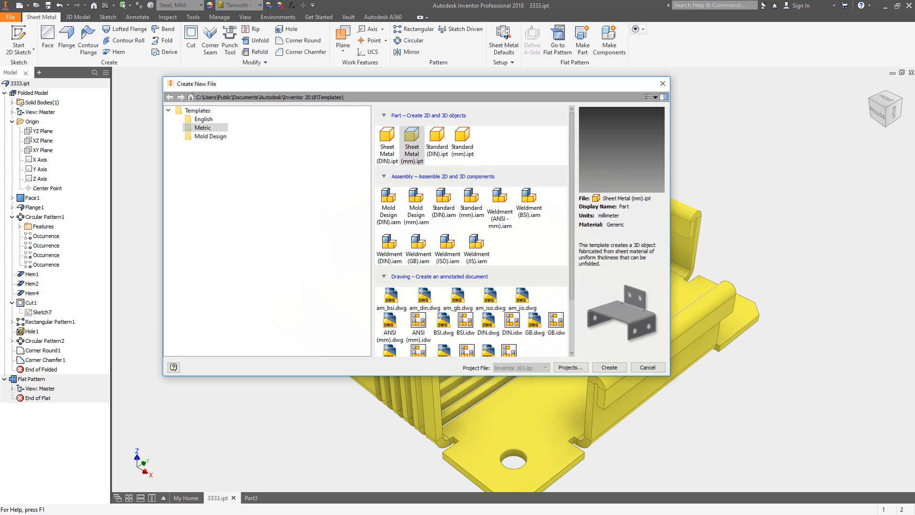
click(419, 324)
click(609, 367)
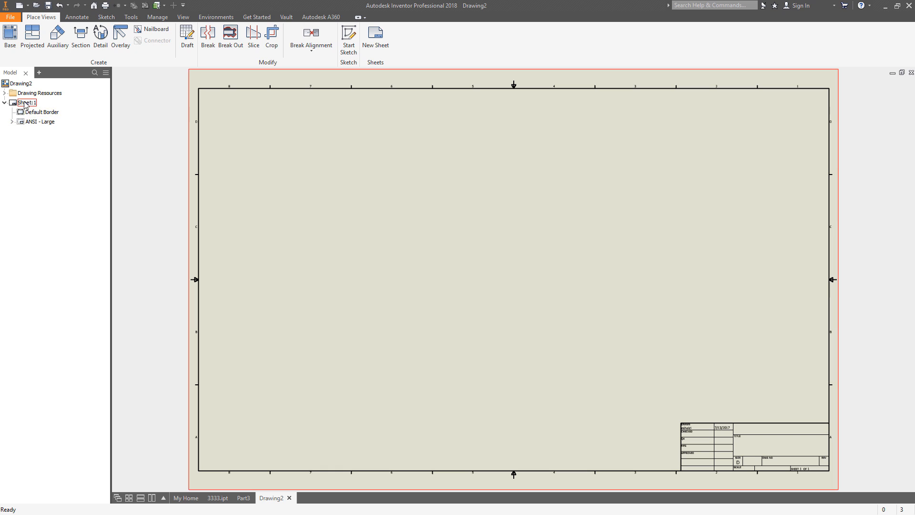
Change the drawing sheet's size to B
right_click(24, 102)
click(46, 183)
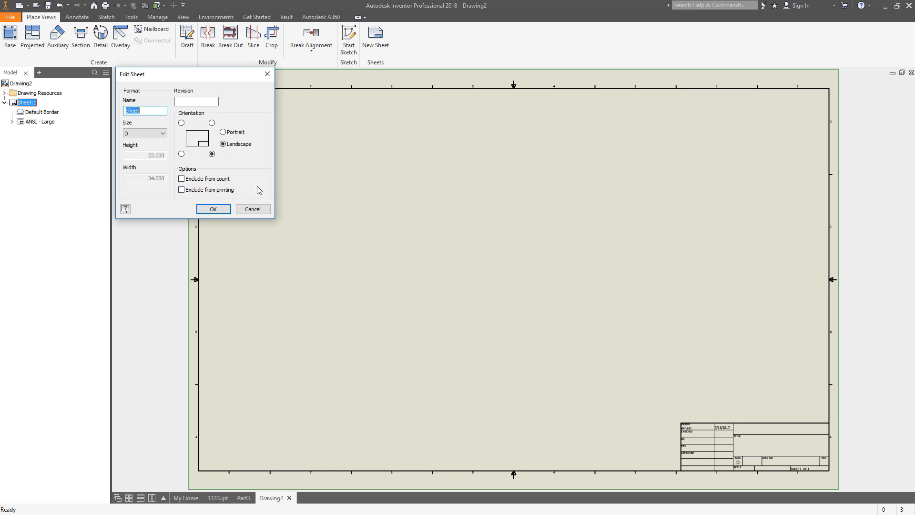
click(155, 133)
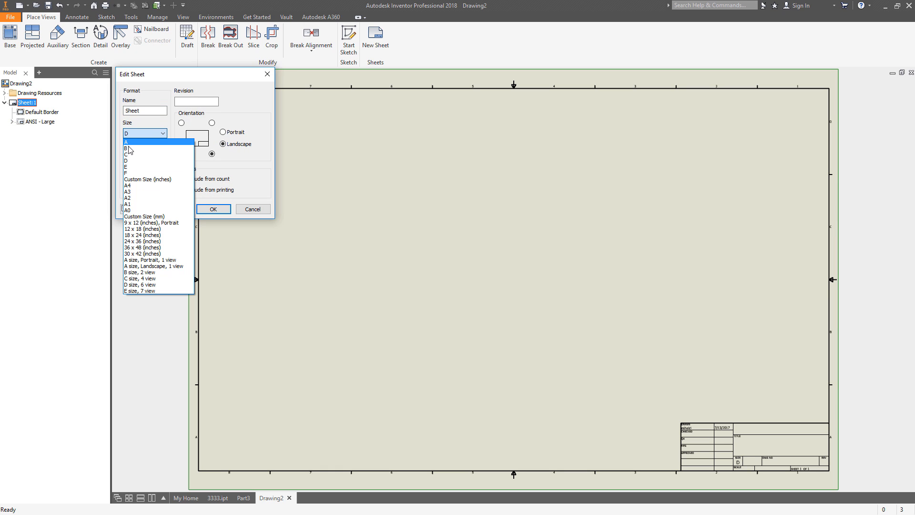
click(168, 152)
click(213, 209)
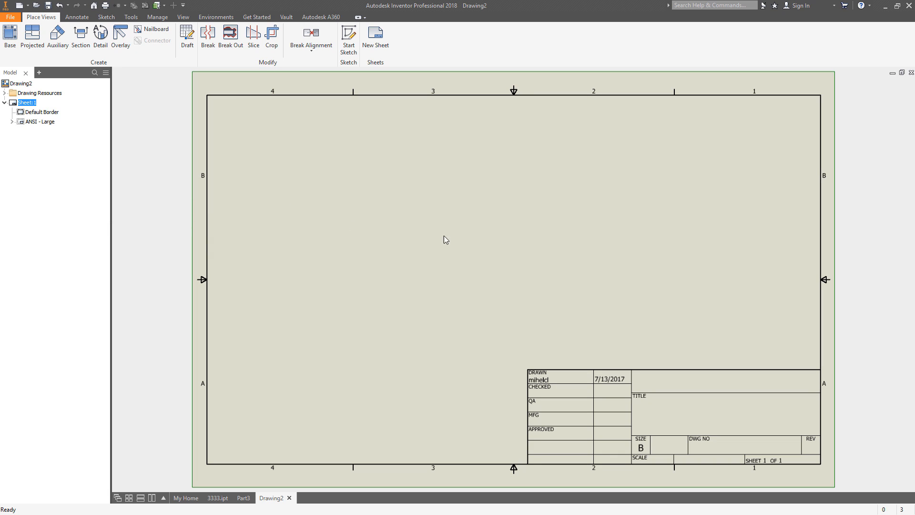
Replace the sheet's ANSI - Large title block with the ANSI A title block
click(28, 122)
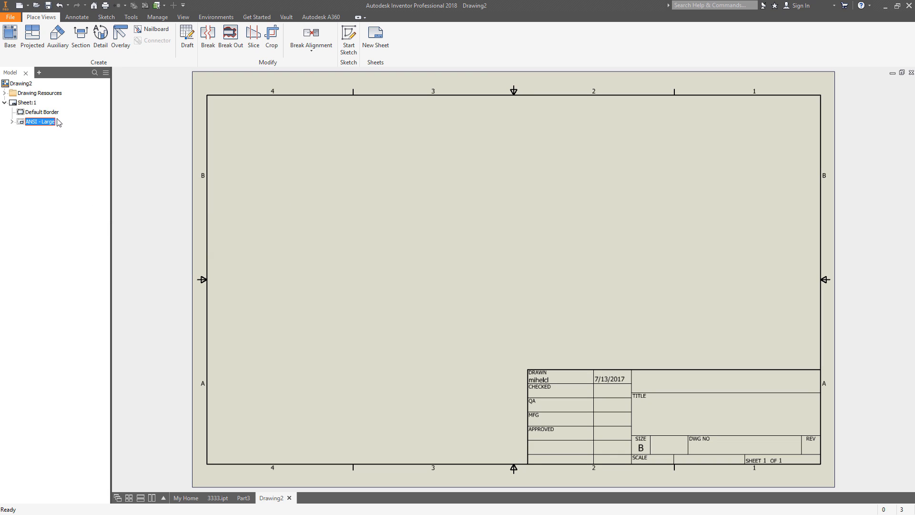
key(Delete)
click(4, 92)
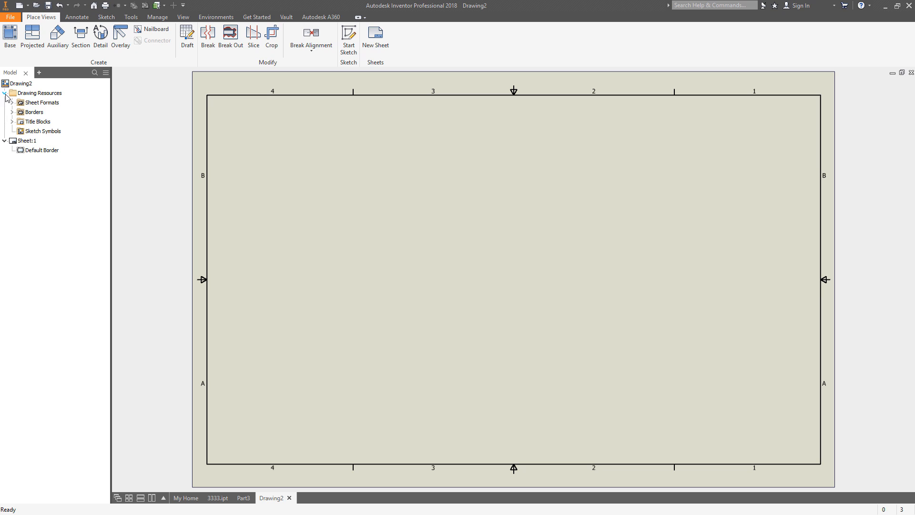
click(11, 122)
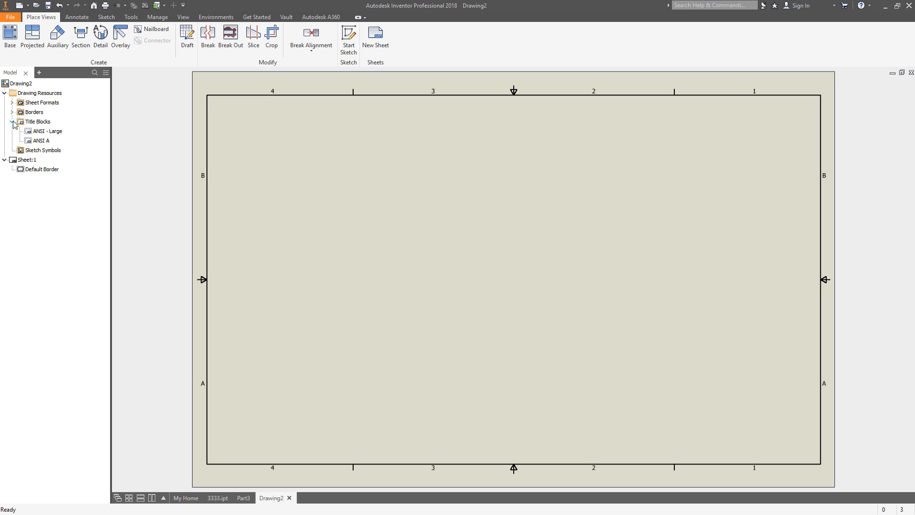
double_click(42, 141)
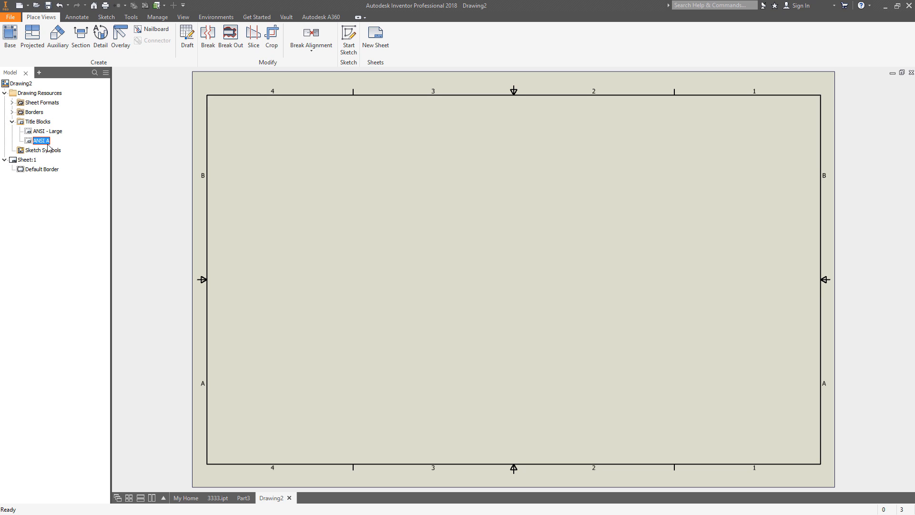
Place a base view of the part's flat pattern at scale 2 and move it to the upper right of the sheet
right_click(407, 270)
click(427, 251)
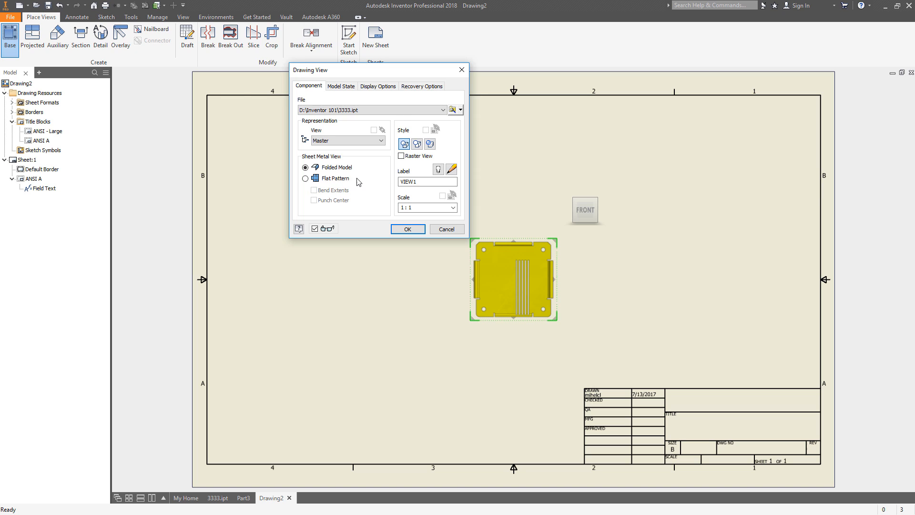
click(306, 179)
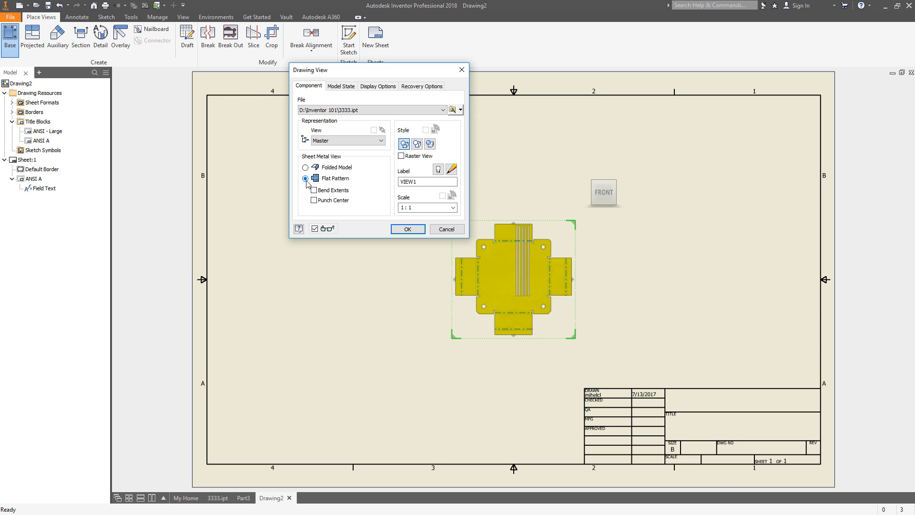
click(419, 208)
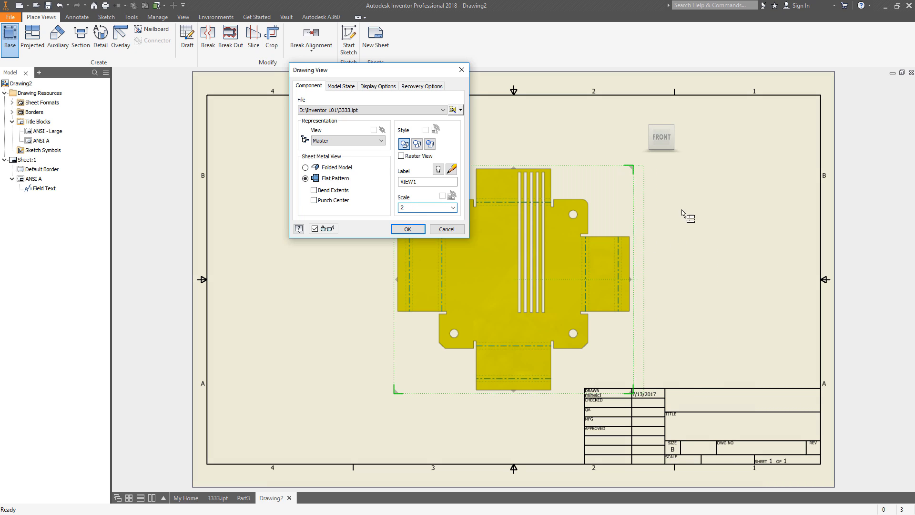
click(407, 229)
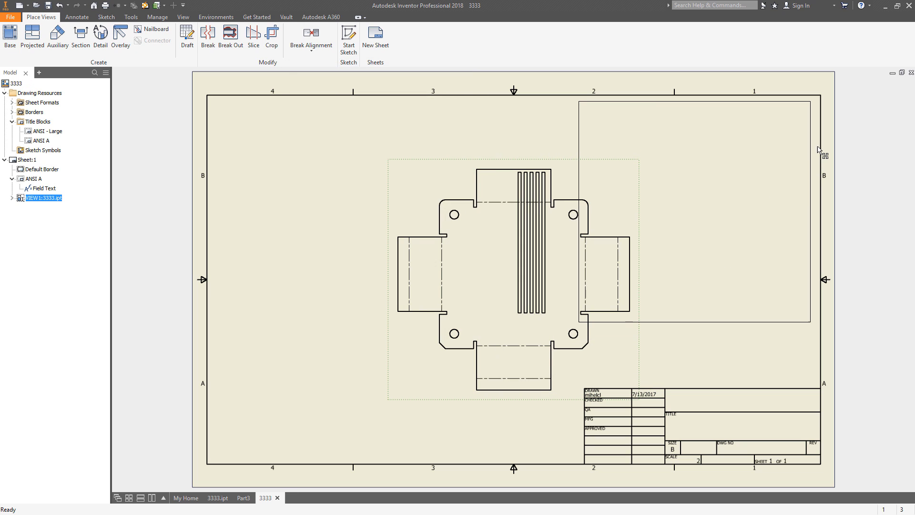
drag(818, 149, 818, 150)
Place a base view of the folded model using the Front view representation, with projected views above it and to its right
right_click(311, 259)
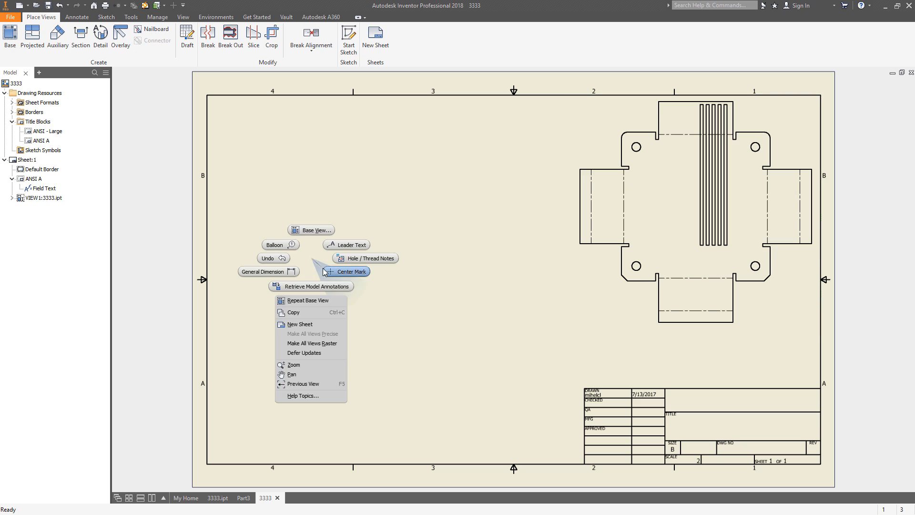
click(315, 230)
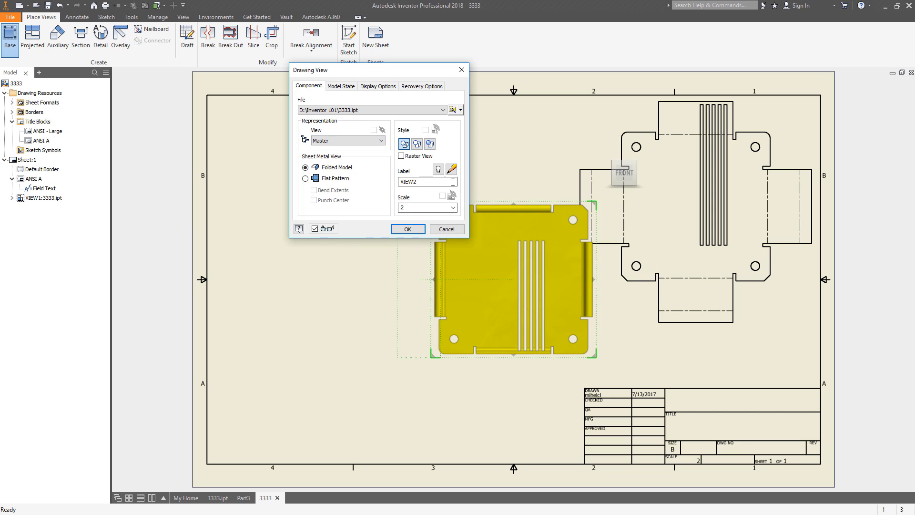
click(329, 141)
click(323, 156)
click(672, 292)
click(520, 142)
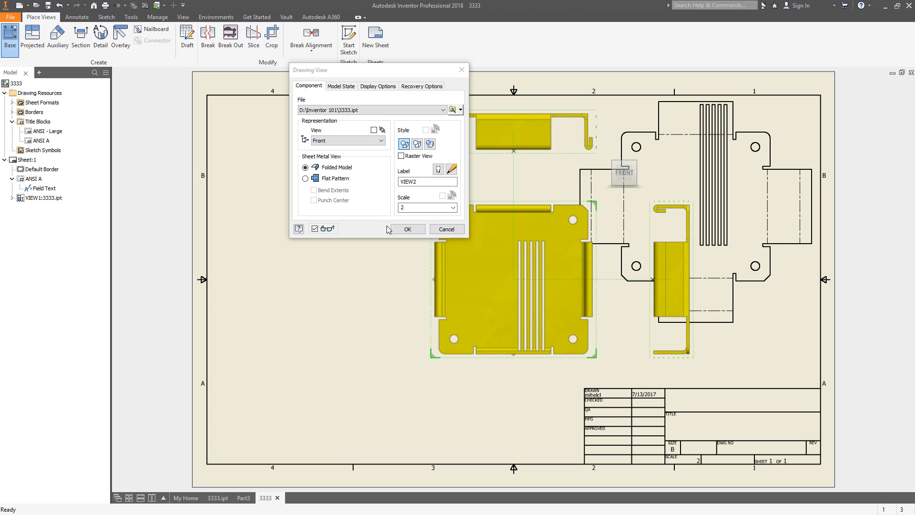
click(403, 229)
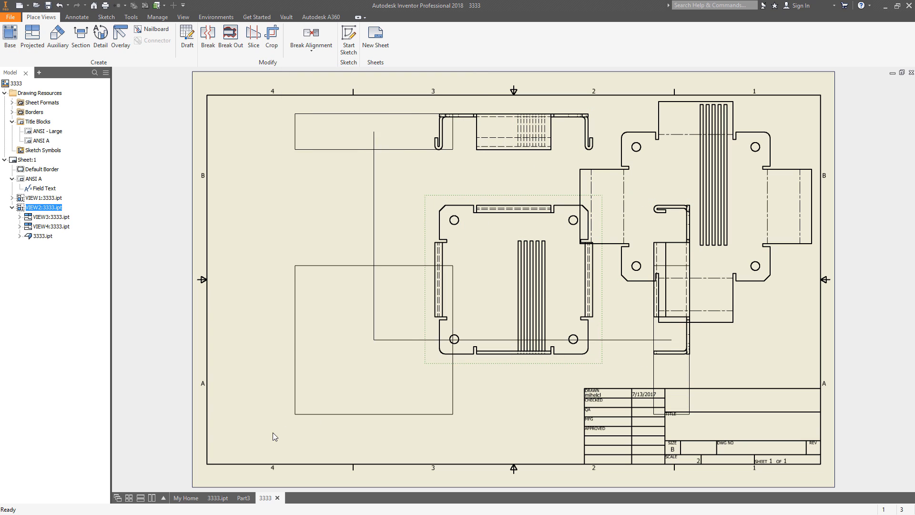
Move the folded front view to the sheet's lower-left corner and bring its projected top and side views closer to it
drag(275, 436, 211, 471)
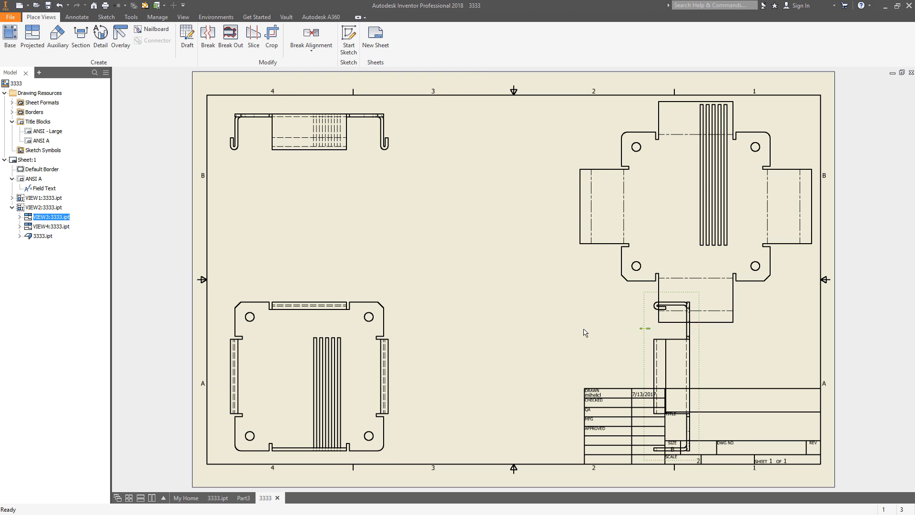
drag(584, 328, 405, 347)
click(546, 366)
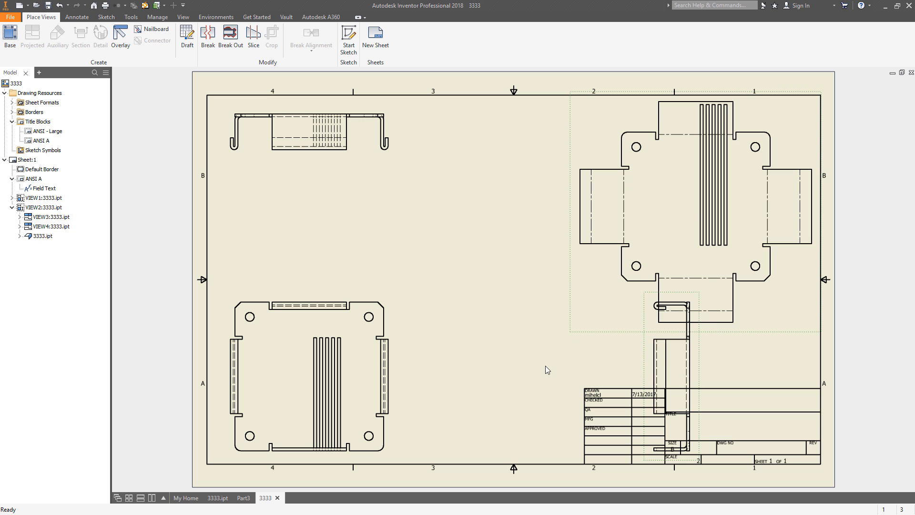
drag(651, 368, 457, 385)
drag(375, 162, 375, 280)
Set the flat pattern view's scale to 1.5 and move the view down to just above the title block
right_click(625, 301)
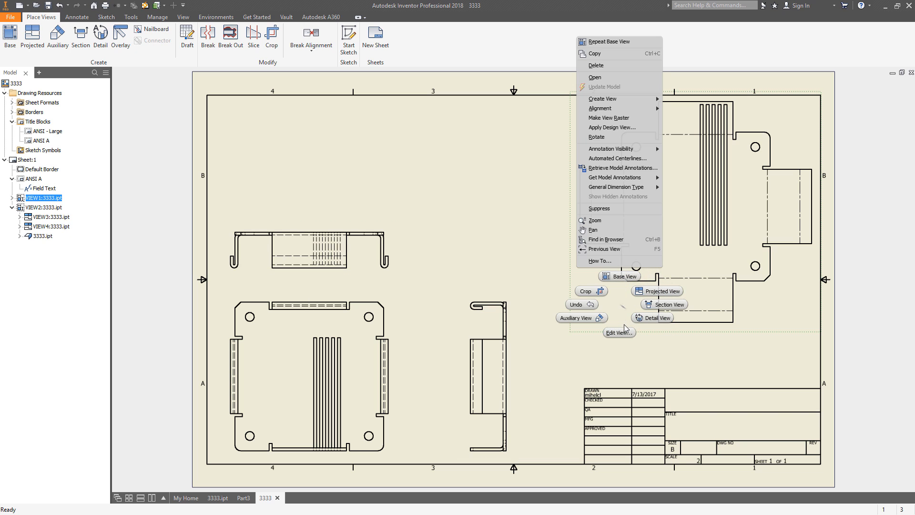
click(621, 335)
drag(417, 207, 347, 207)
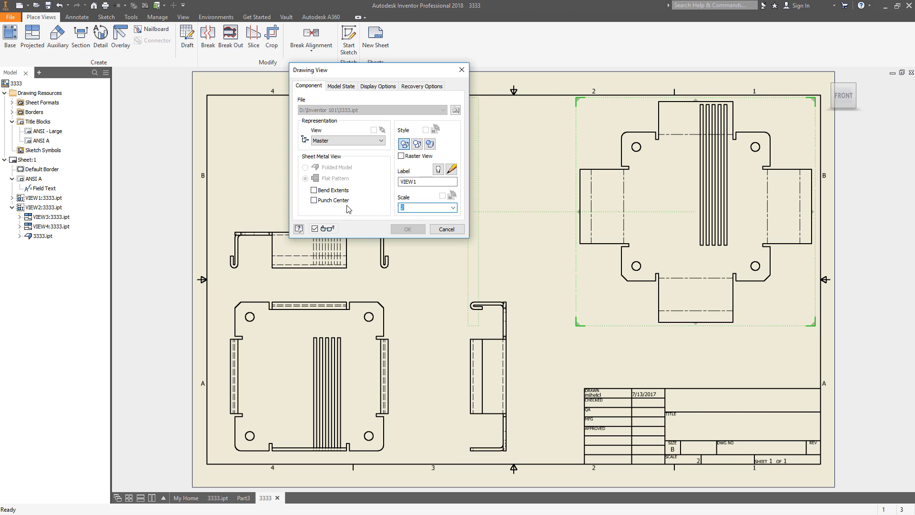
text(1.5)
key(Return)
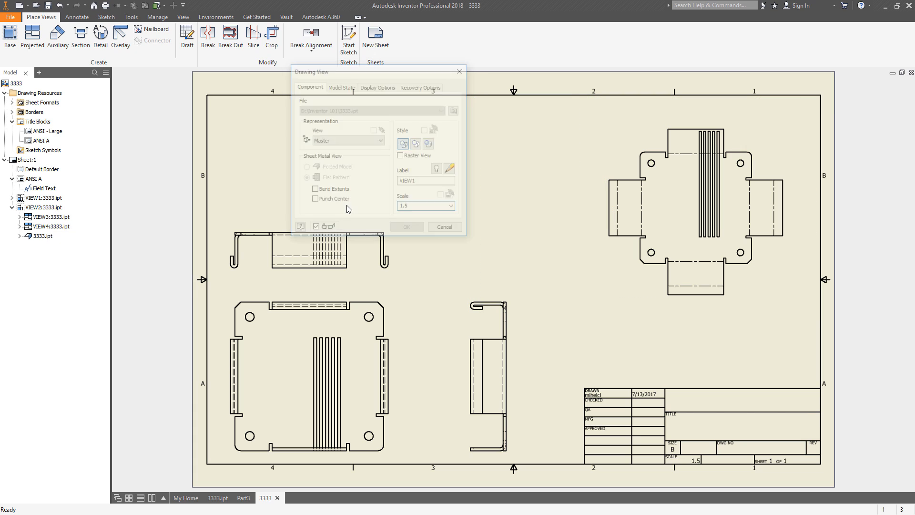
mouse_move(741, 305)
mouse_down()
mouse_move(771, 395)
mouse_move(749, 310)
mouse_up()
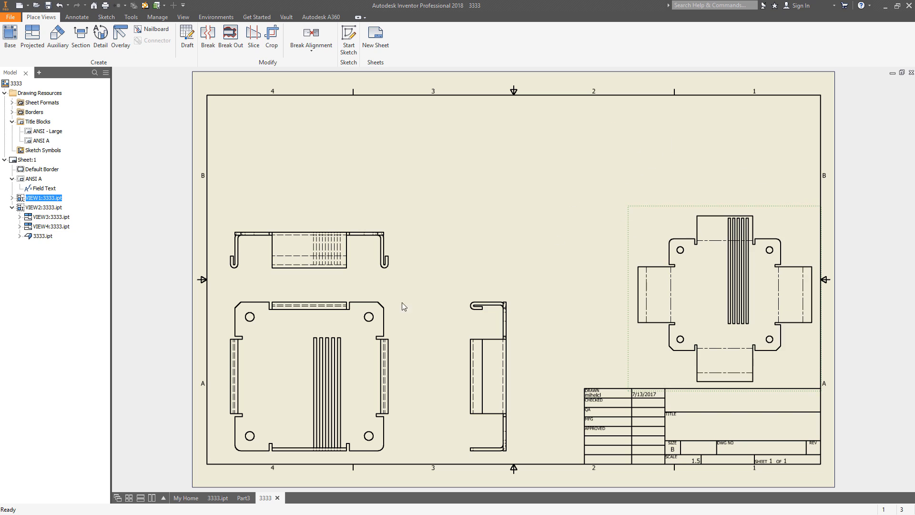
Create a projected isometric view from the folded front view and place it in the sheet's upper middle area
right_click(358, 319)
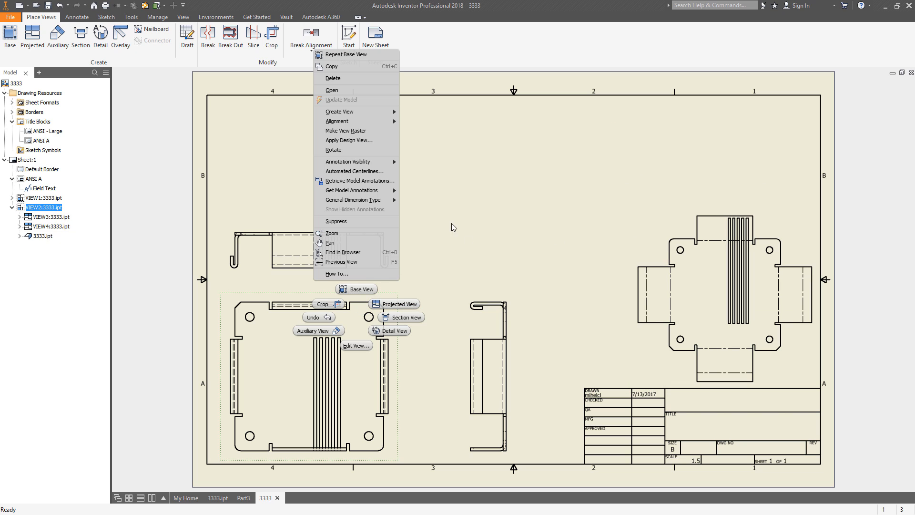
mouse_move(346, 114)
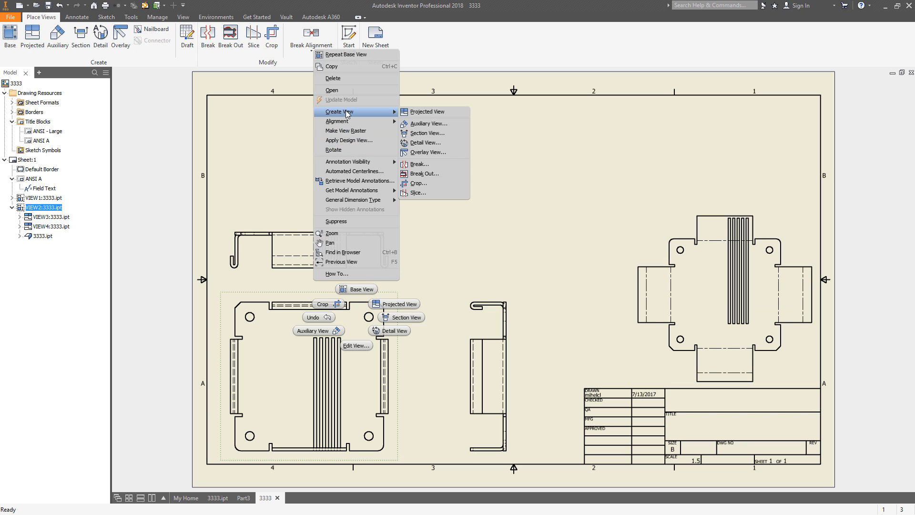
click(428, 112)
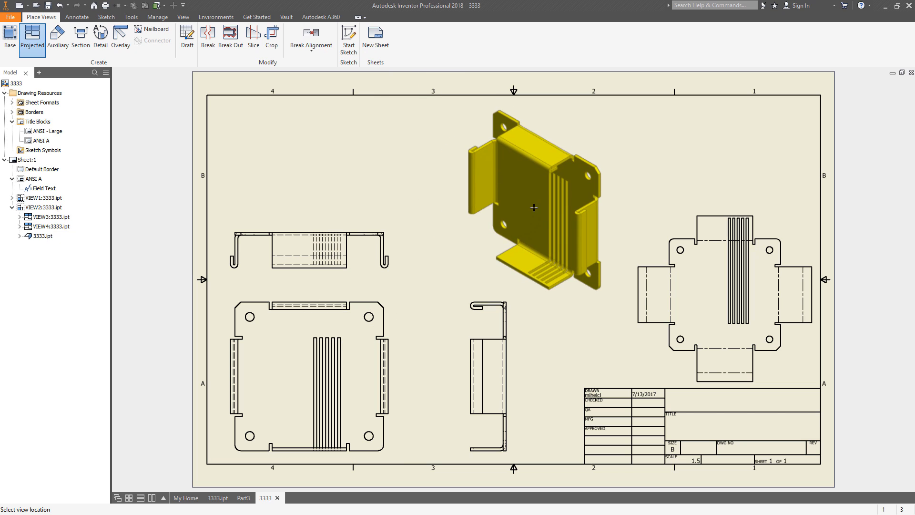
click(531, 206)
right_click(536, 230)
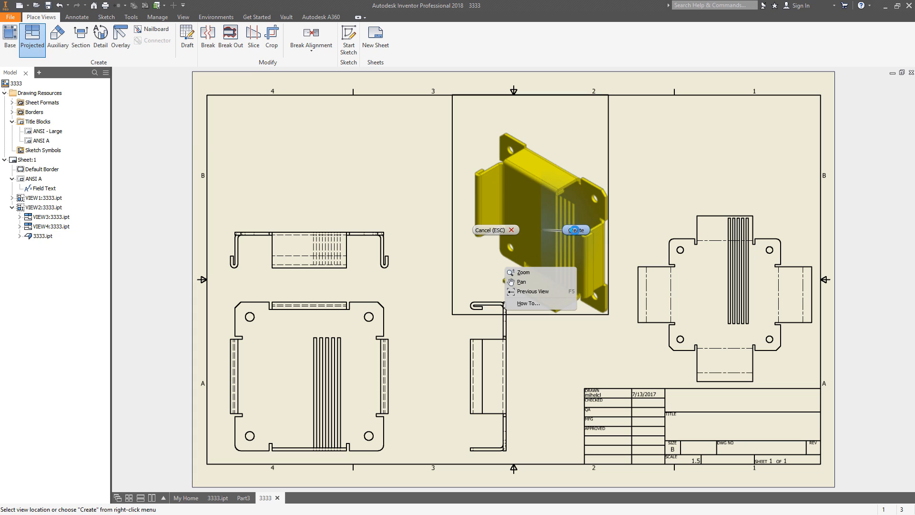
click(575, 230)
Set the isometric view's display style to shaded
right_click(541, 204)
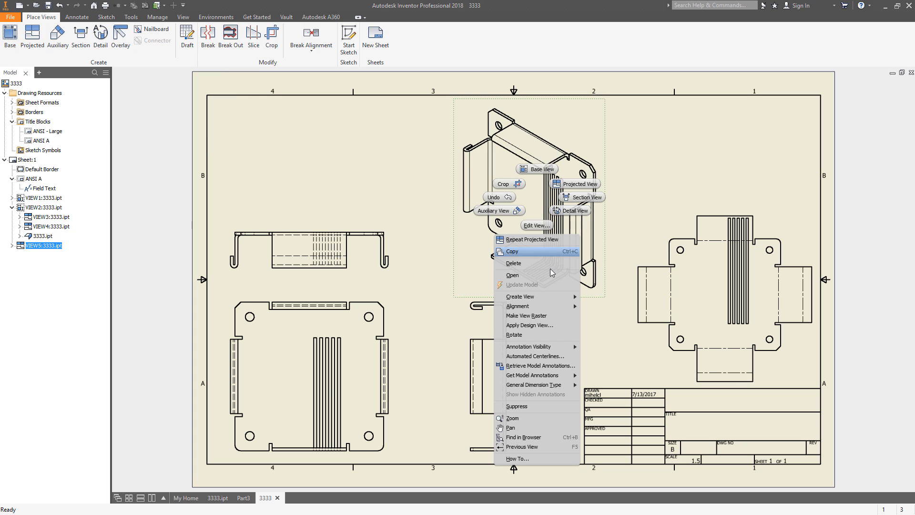
click(538, 225)
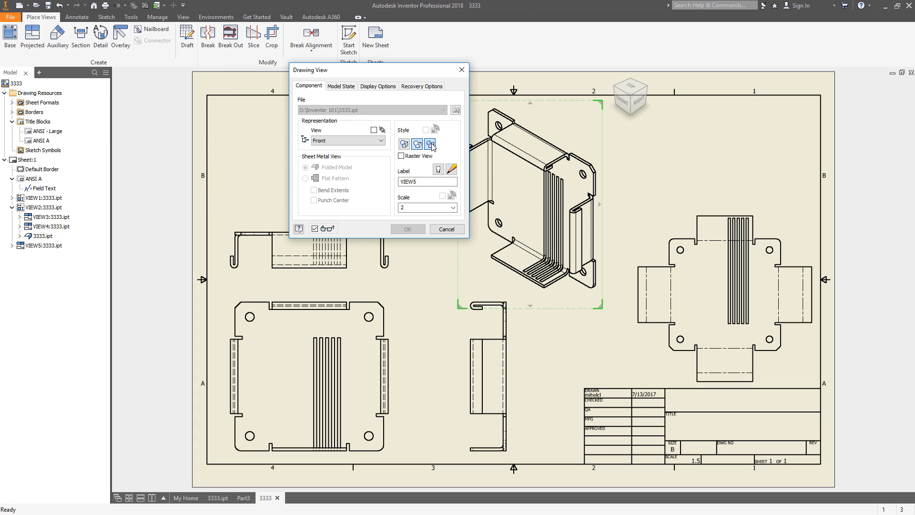
click(430, 143)
click(408, 229)
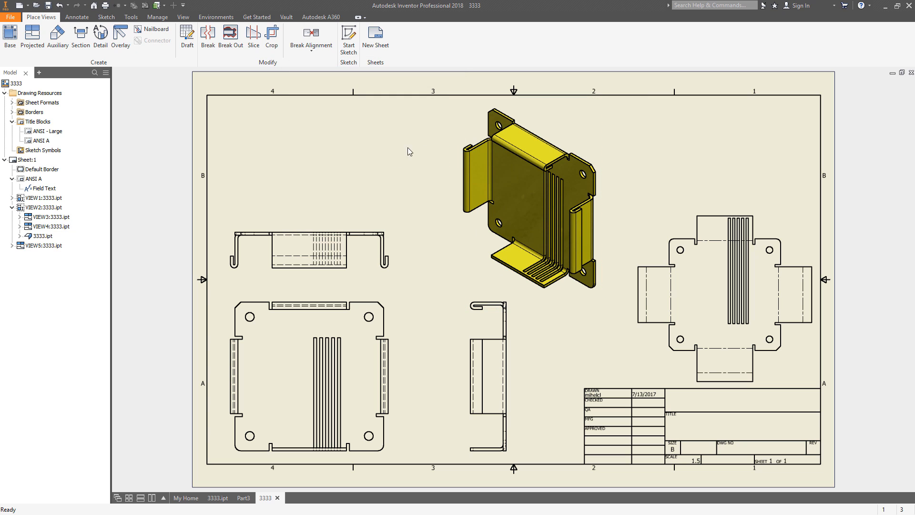
Set the folded front base view to the shaded style so its projected views are shaded too
right_click(358, 340)
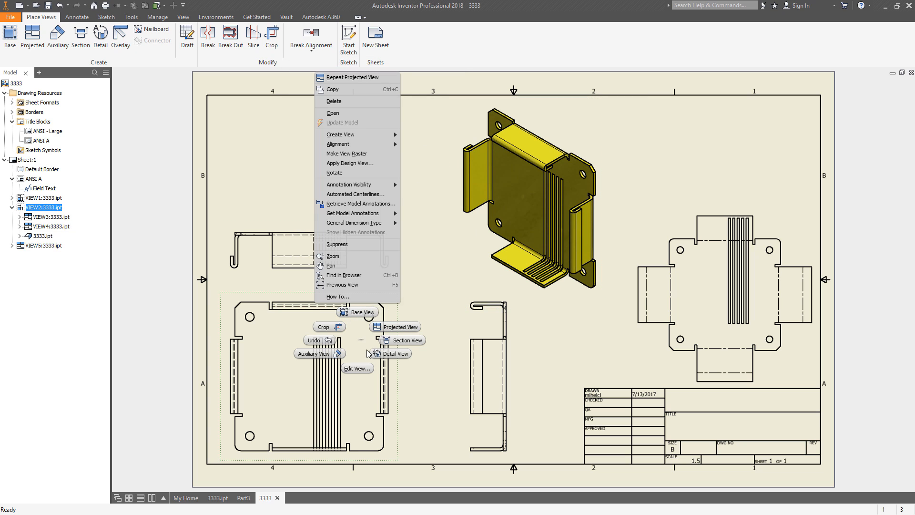
click(355, 368)
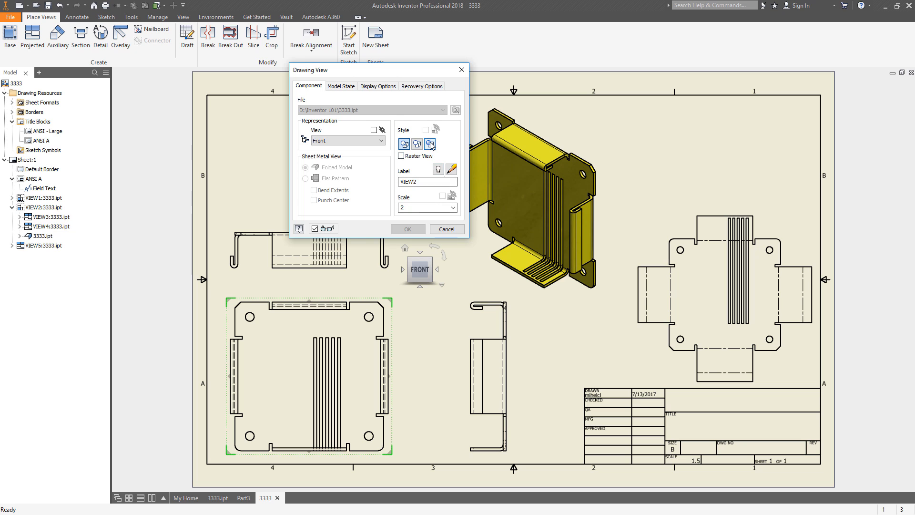
click(407, 229)
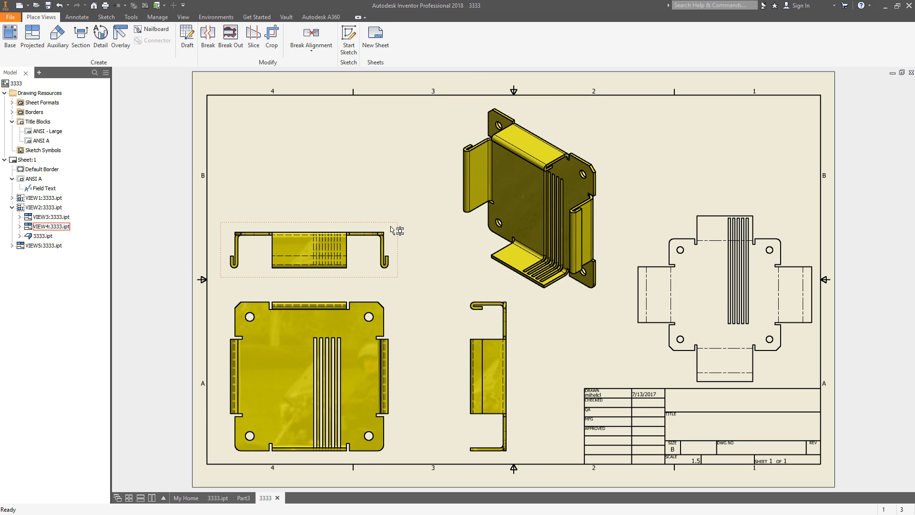
Move the projected top view slightly up and the projected side view slightly closer to the front view
drag(398, 229, 413, 214)
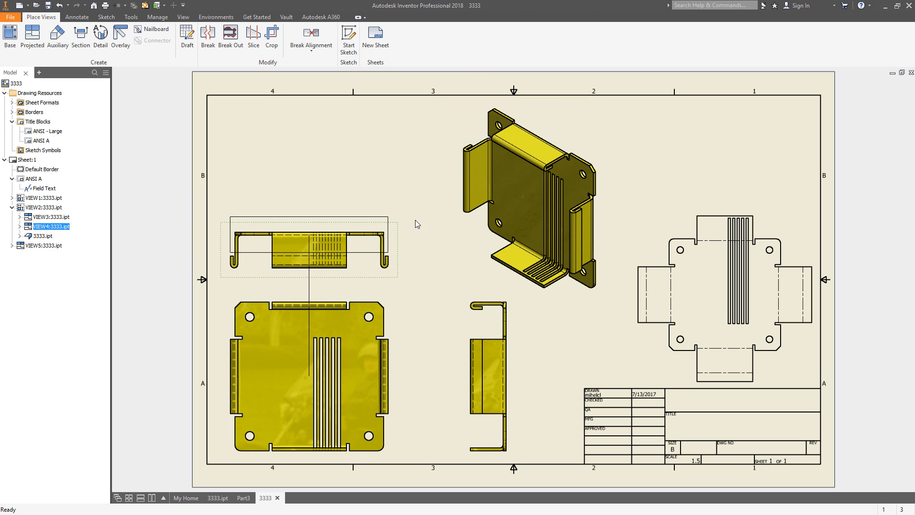
drag(515, 312, 502, 311)
click(668, 215)
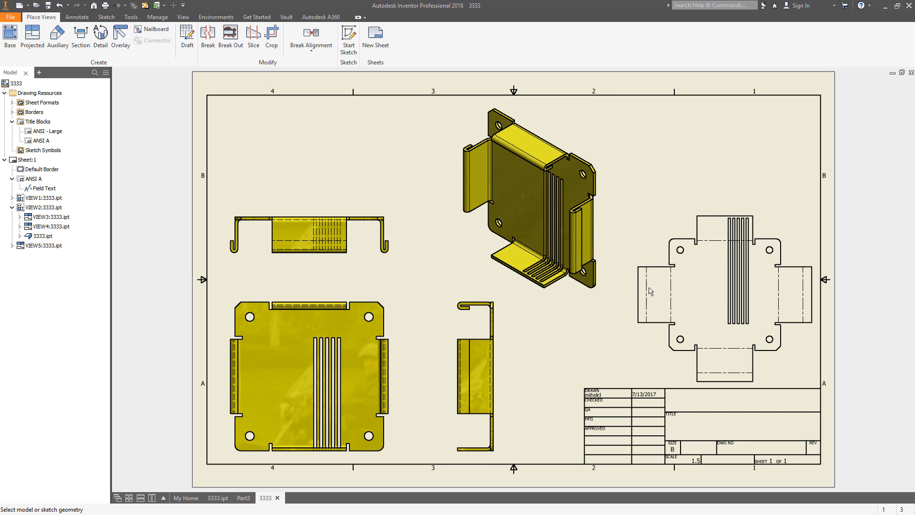
Dimension the flat pattern's overall width above the view and its overall height to the view's left
click(639, 295)
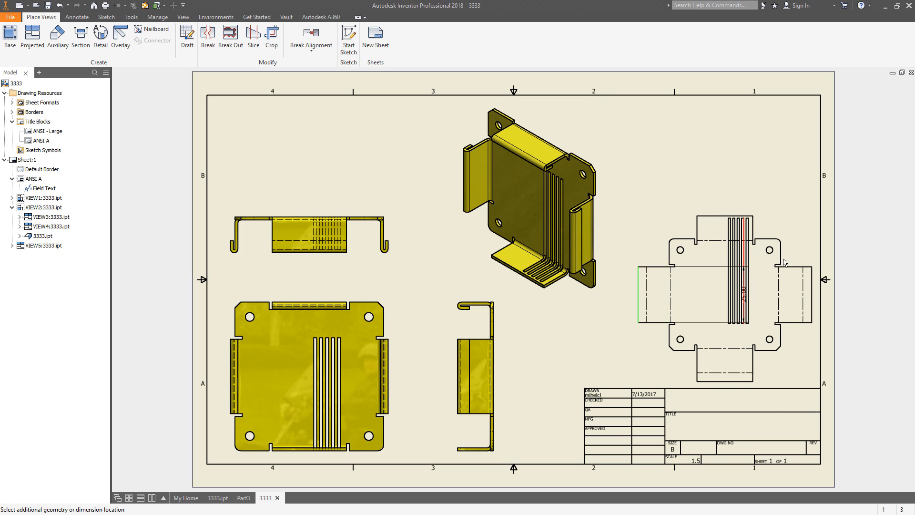
click(811, 285)
click(761, 186)
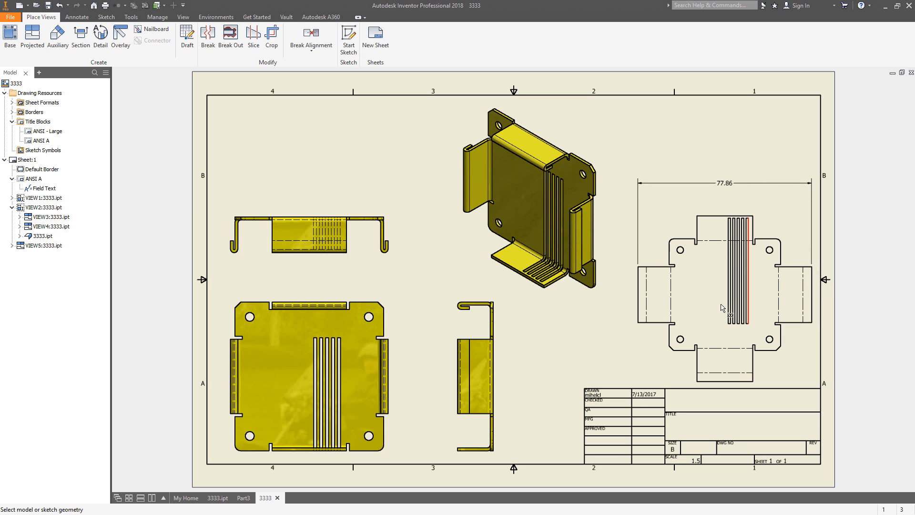
click(712, 216)
click(713, 381)
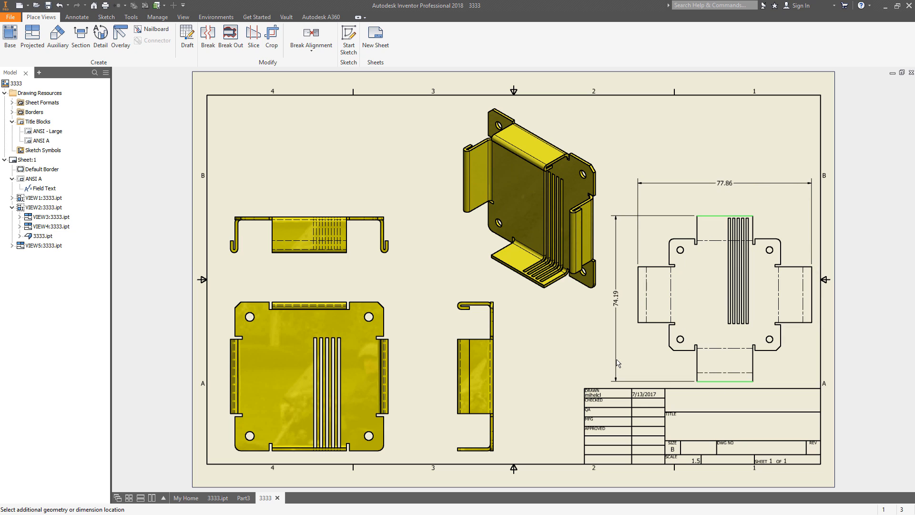
click(614, 298)
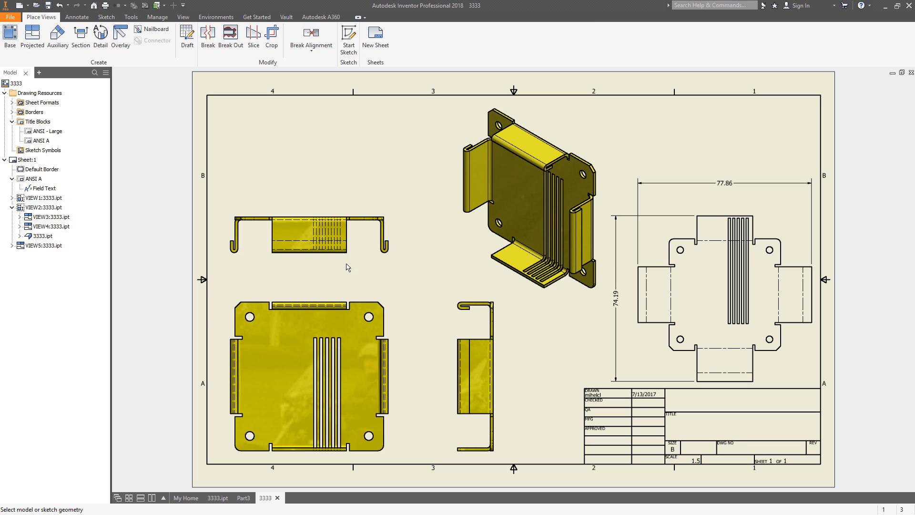
Dimension the front view's height between its top and bottom edges, placing the dimension right of the view
click(367, 303)
click(367, 449)
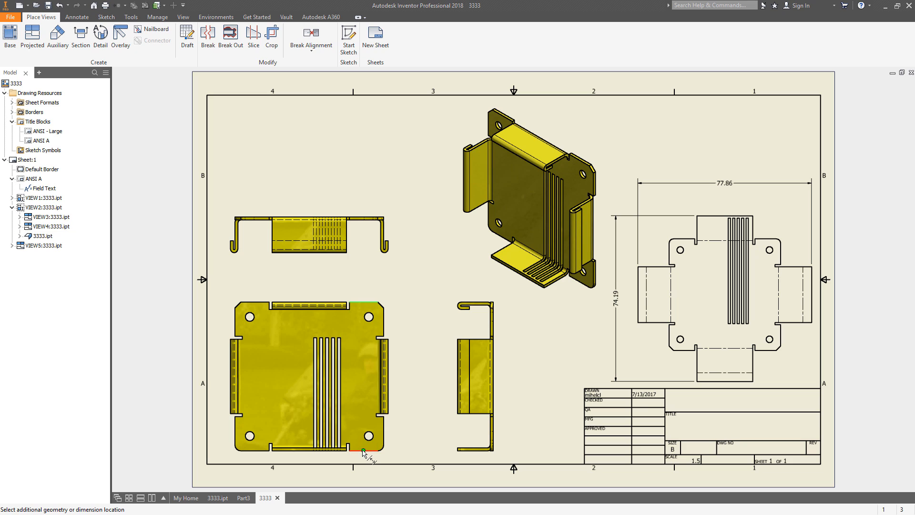
click(410, 436)
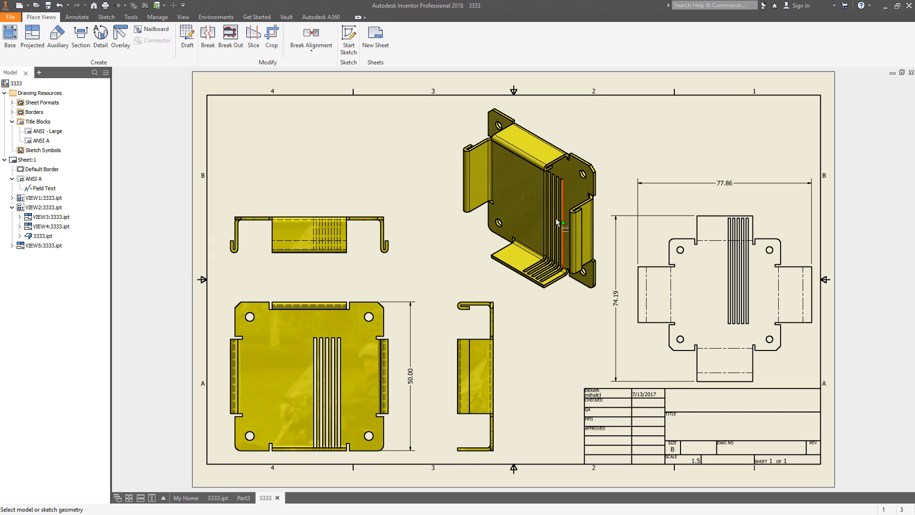
Switch from the drawing to the 3333.ipt sheet metal part document
click(217, 498)
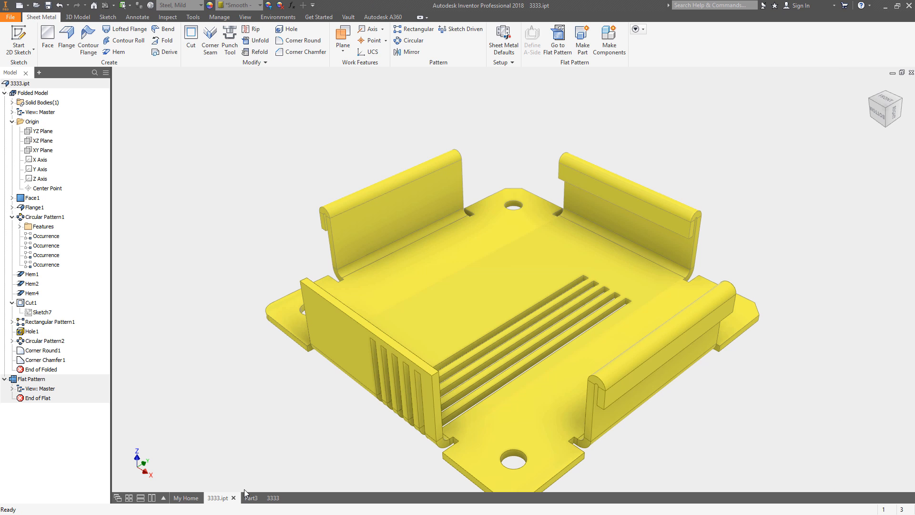